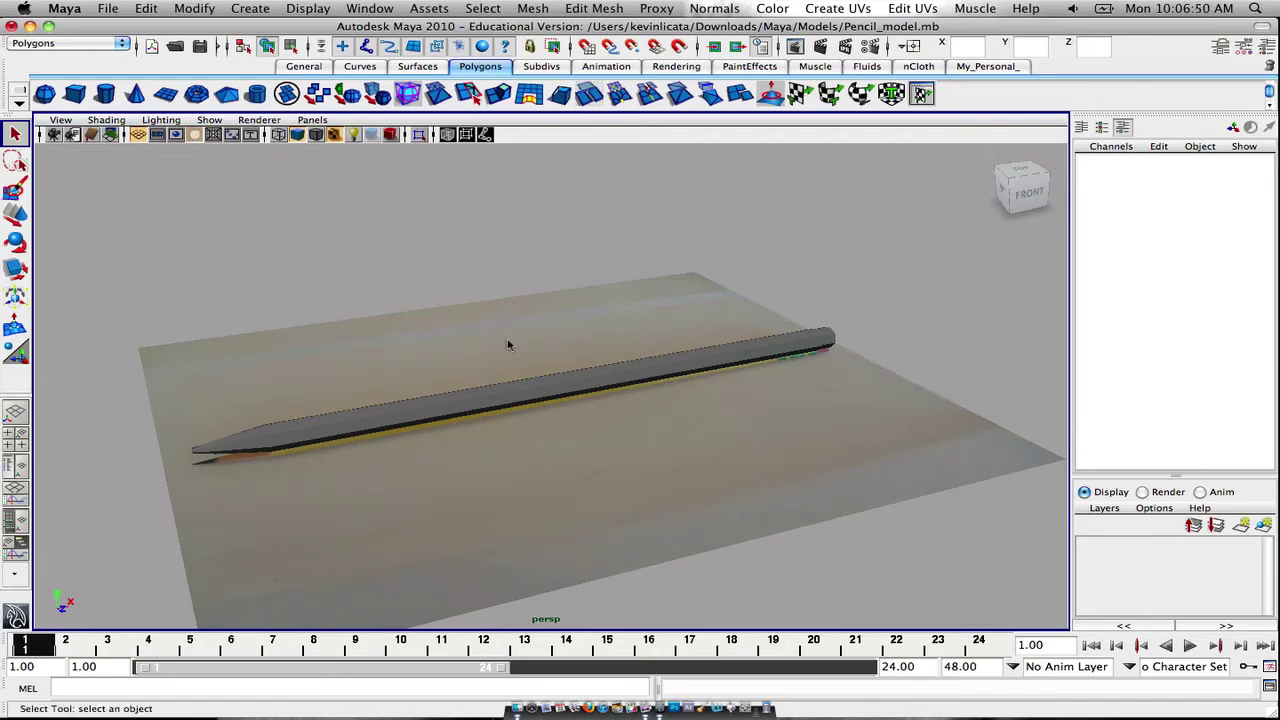
Delete the reference image plane beneath the pencil model
mouse_move(632, 313)
alt+mouse_down()
mouse_move(537, 326)
mouse_move(497, 366)
mouse_move(586, 351)
mouse_move(677, 289)
mouse_move(777, 289)
mouse_move(600, 305)
mouse_move(503, 223)
alt+mouse_up()
click(451, 349)
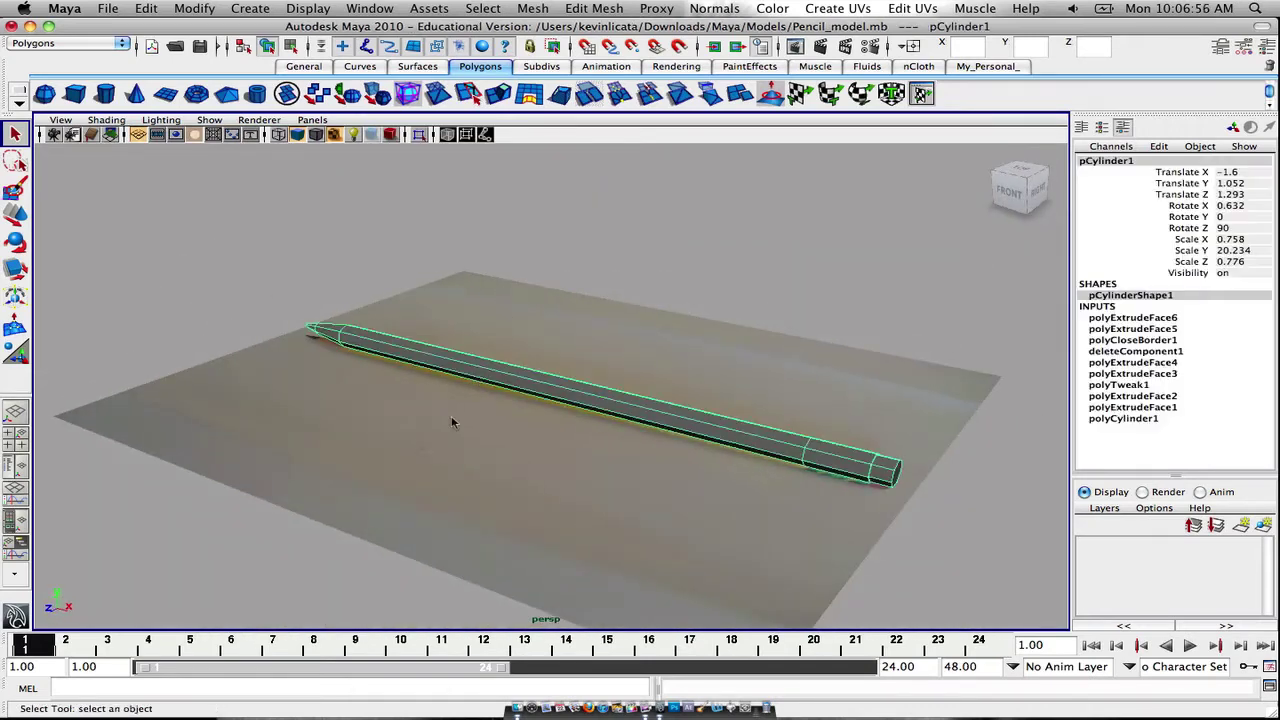
mouse_move(451, 349)
alt+mouse_down()
mouse_move(544, 420)
mouse_move(592, 422)
alt+mouse_up()
click(601, 440)
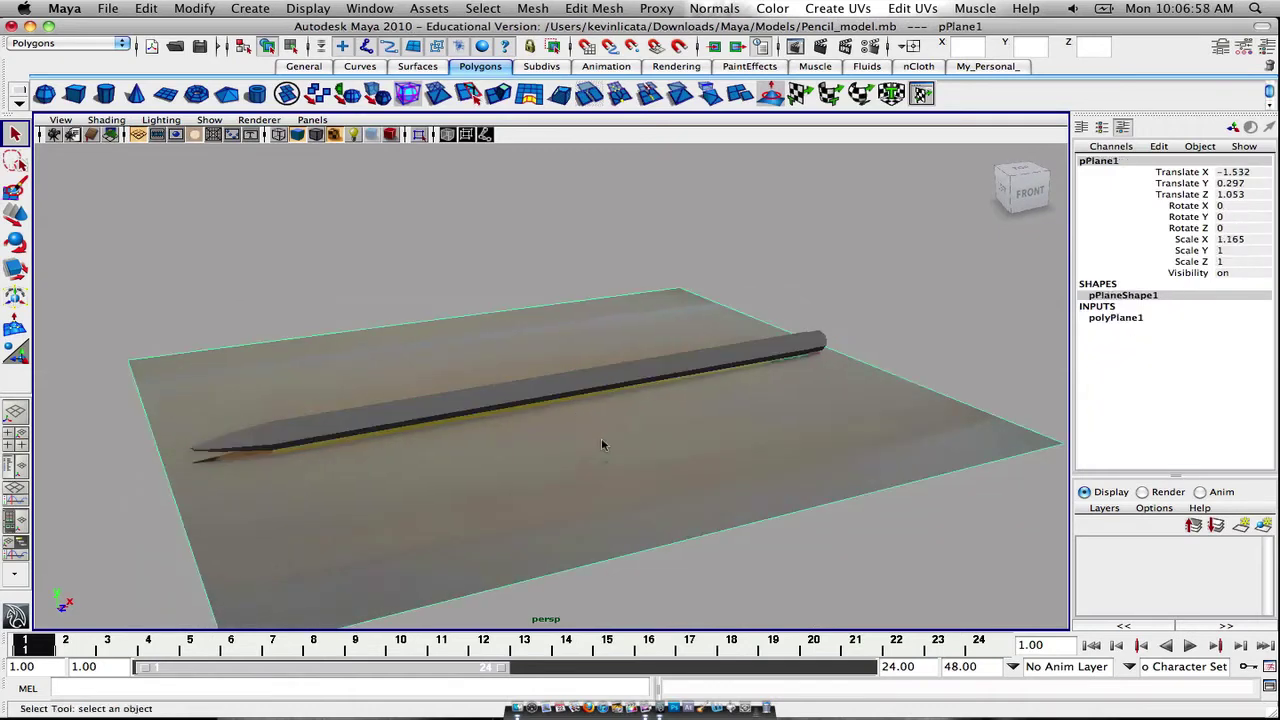
key(Delete)
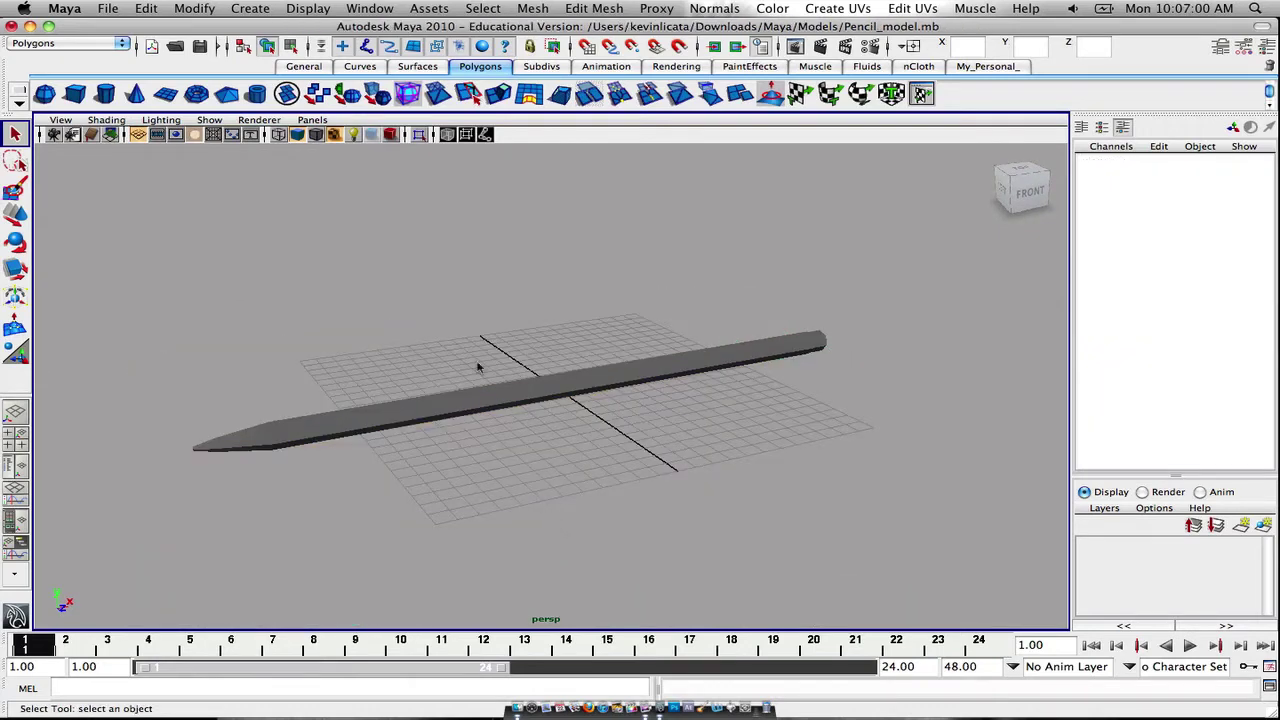
Stand the pencil upright by setting its Rotate Z to 0
click(500, 397)
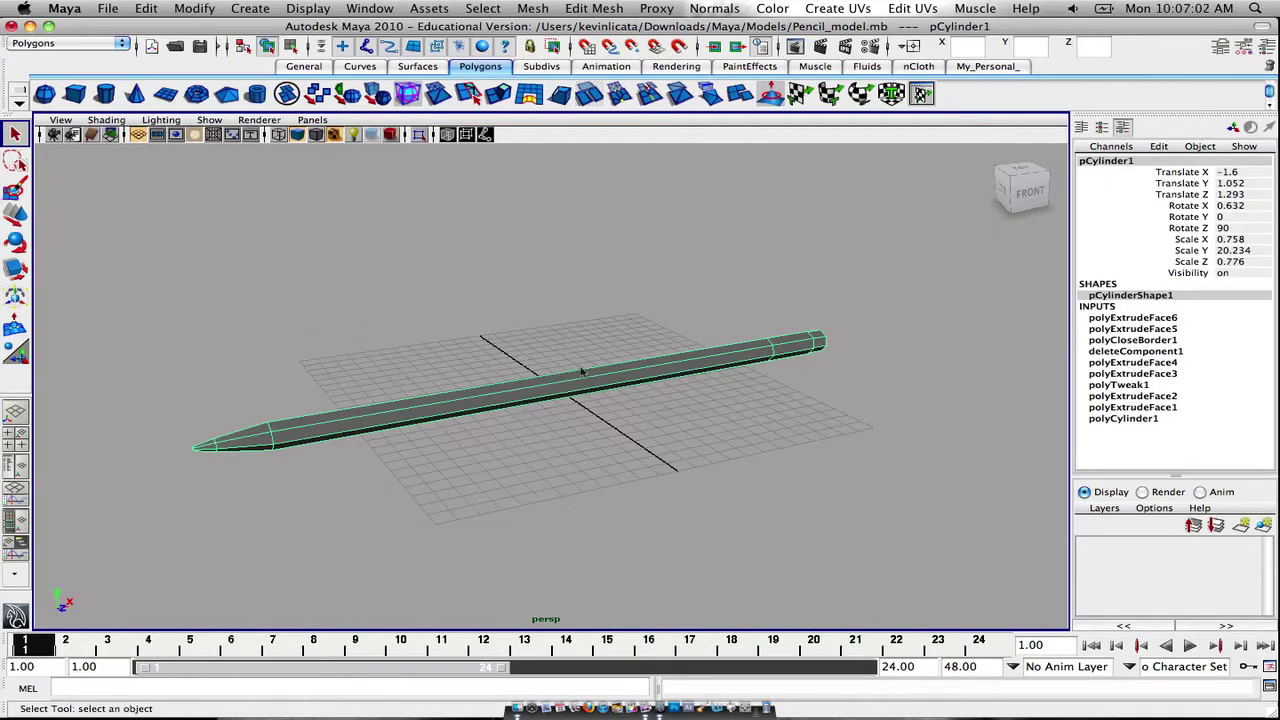
click(1228, 228)
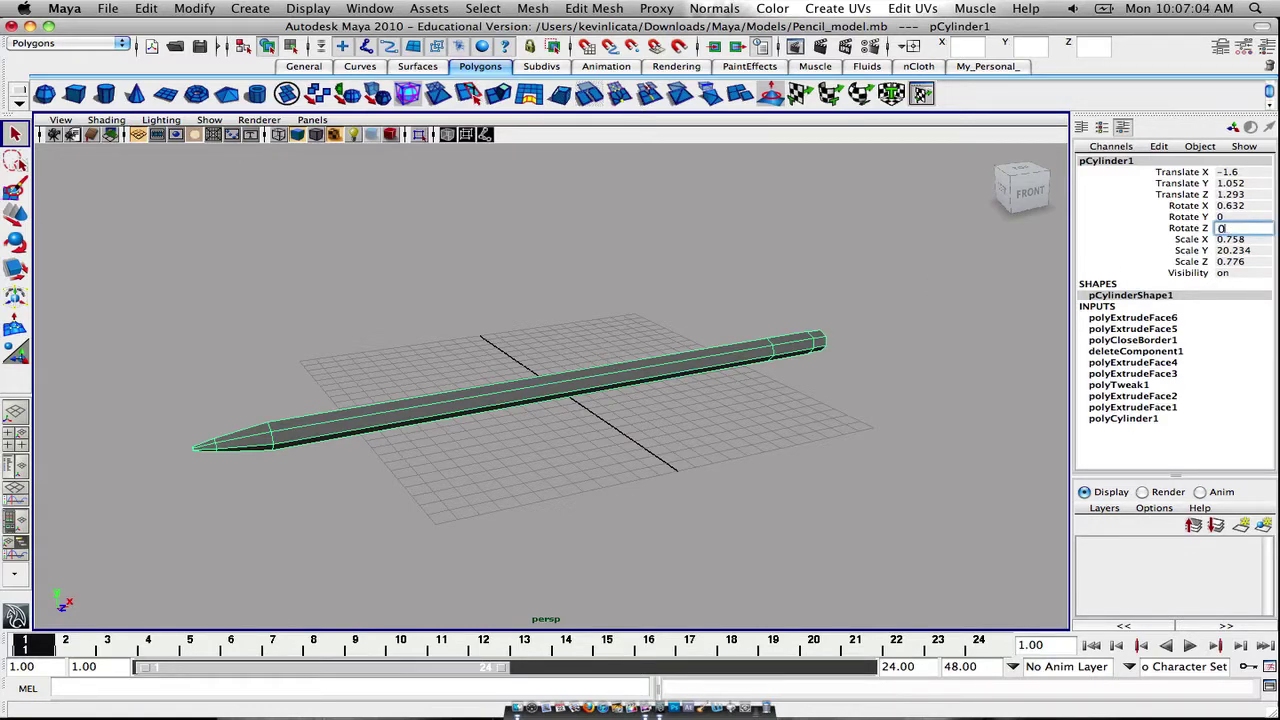
key(Return)
scroll(574, 296, down, 5)
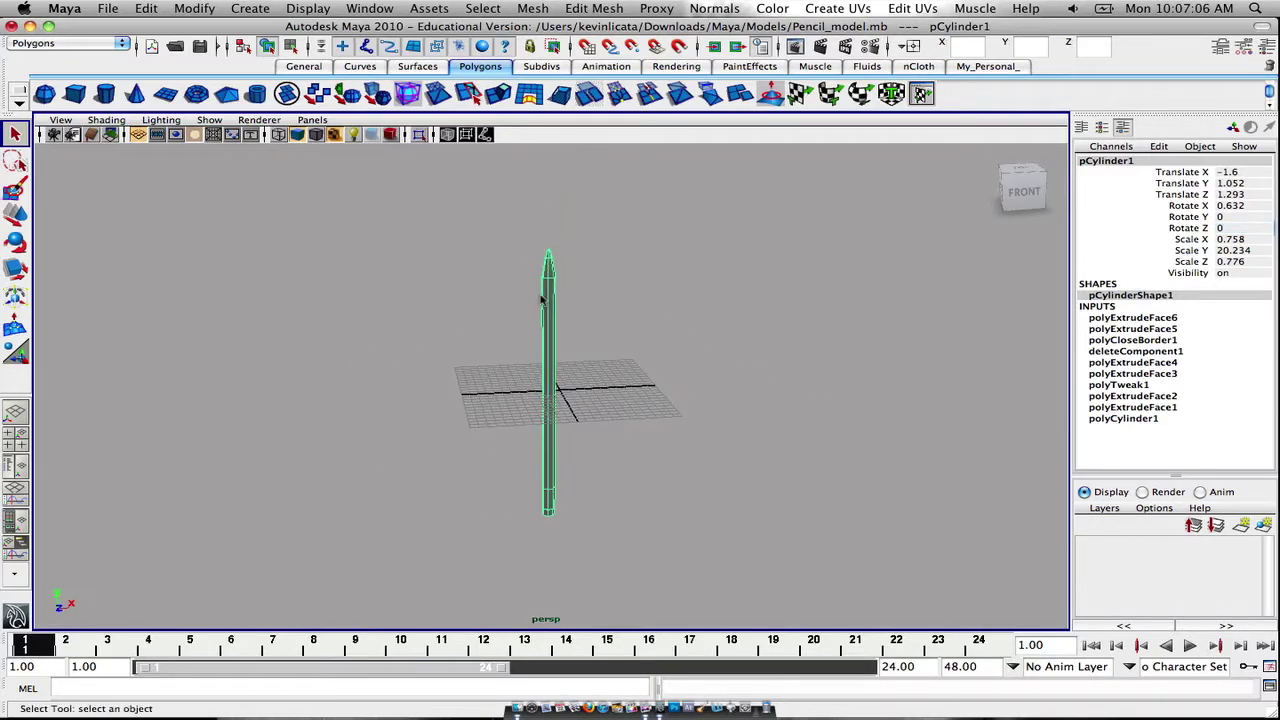
Scale the pencil down uniformly to about 0.301, 8.025 and 0.308 in X, Y and Z
scroll(548, 302, up, 5)
alt+drag(566, 314, 654, 309)
key(r)
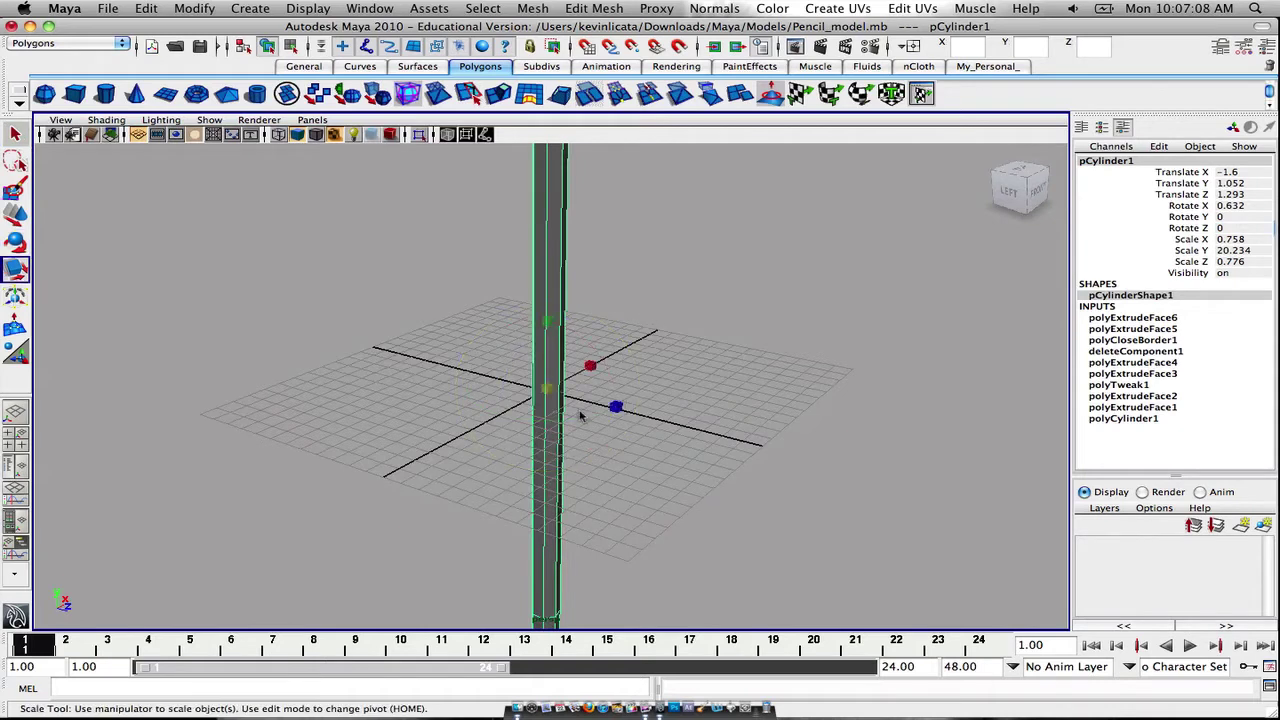
drag(546, 392, 412, 348)
drag(310, 343, 306, 342)
Raise the pencil to a Y position of about 7.757 and shrink it uniformly to a Y scale of about 7.248
key(w)
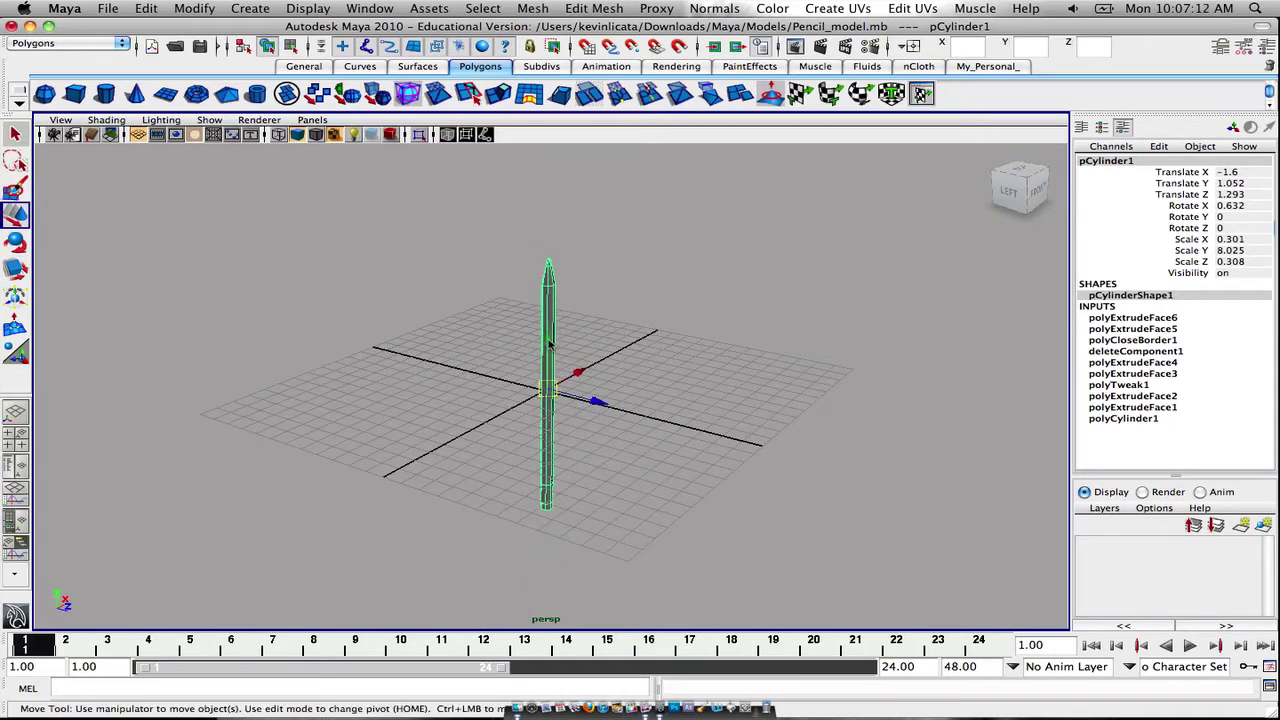
drag(548, 343, 541, 200)
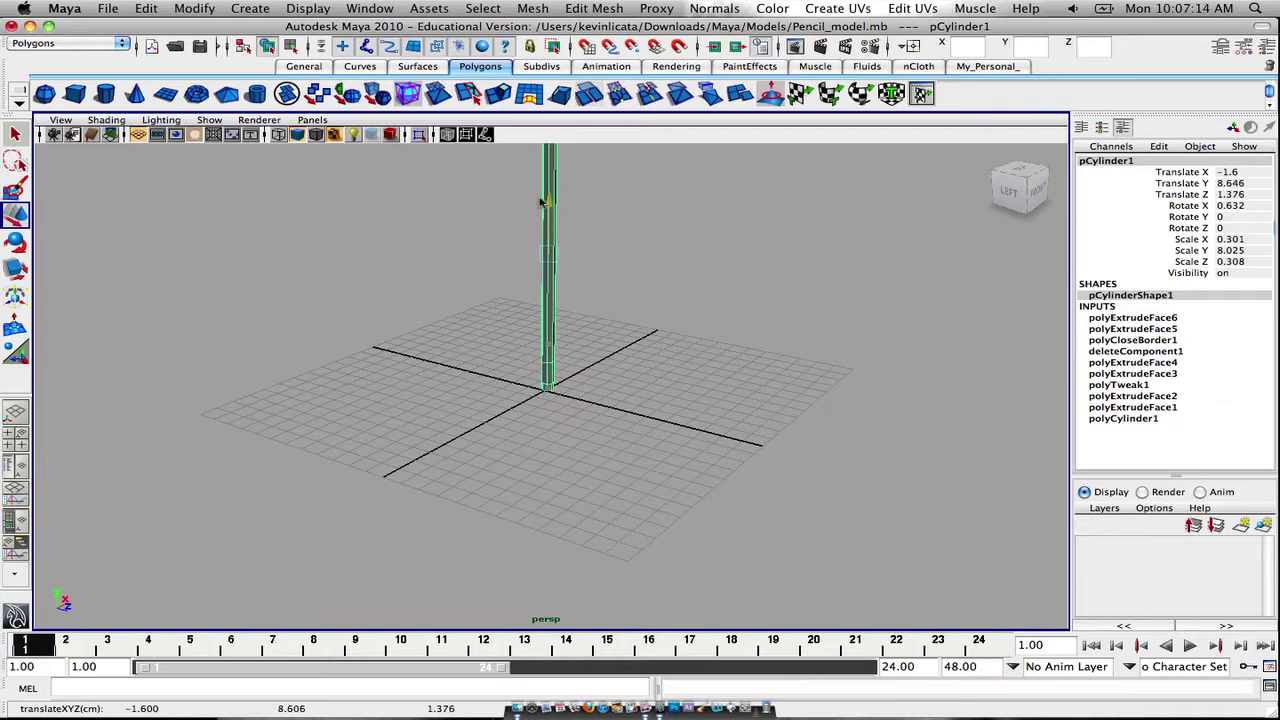
key(r)
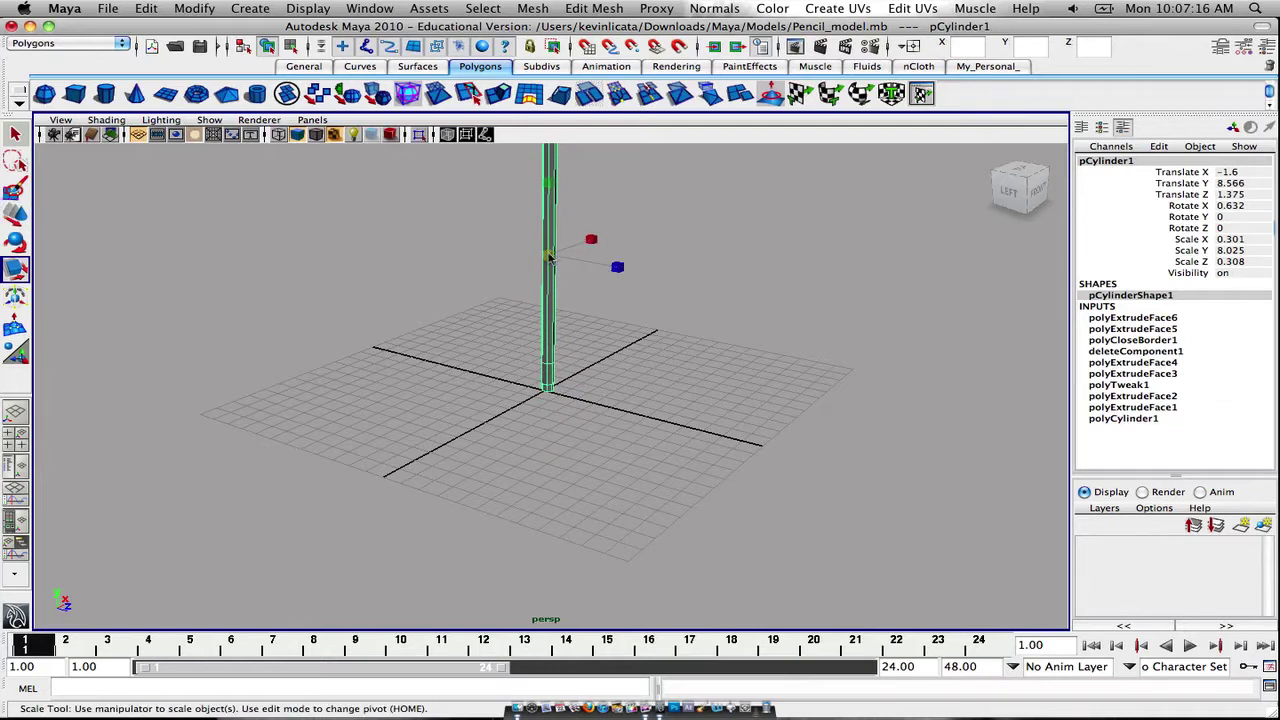
drag(549, 258, 543, 252)
key(w)
middle_drag(550, 207, 550, 225)
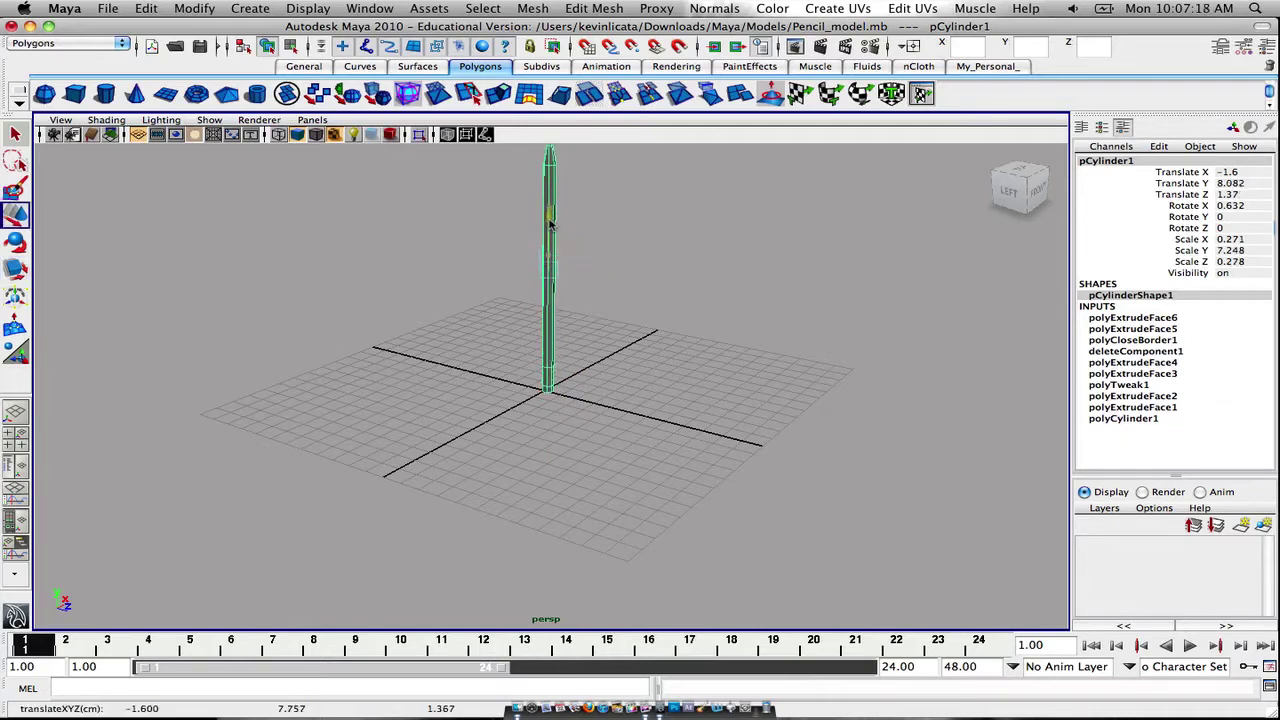
Try to move the pencil vertically with grid snapping, and undo the moves
mouse_move(643, 203)
alt+mouse_down()
mouse_move(657, 237)
mouse_move(734, 209)
mouse_move(647, 150)
alt+mouse_up()
click(587, 47)
mouse_move(557, 212)
middle_down()
mouse_move(557, 200)
mouse_move(557, 234)
mouse_move(557, 196)
mouse_move(560, 222)
middle_up()
drag(558, 216, 560, 217)
click(560, 217)
key(super+z)
key(super+z)
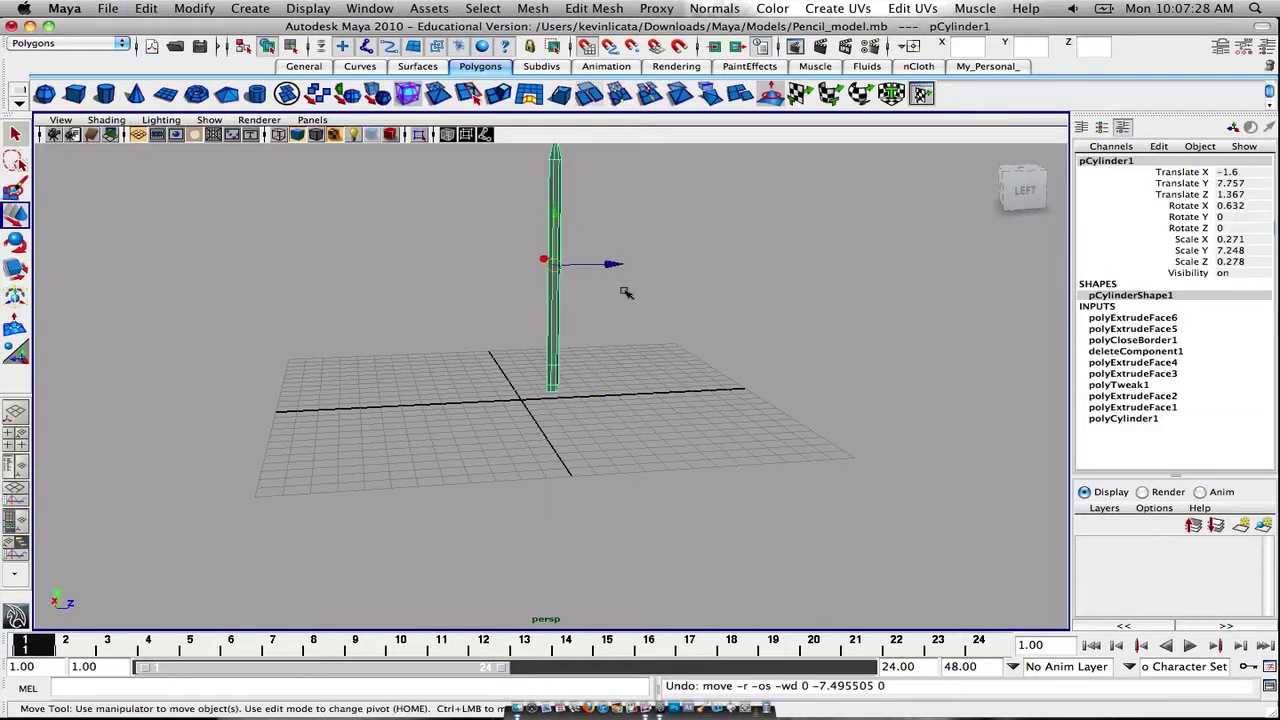
Move the pencil along the X axis to about 0.316
alt+drag(669, 265, 777, 266)
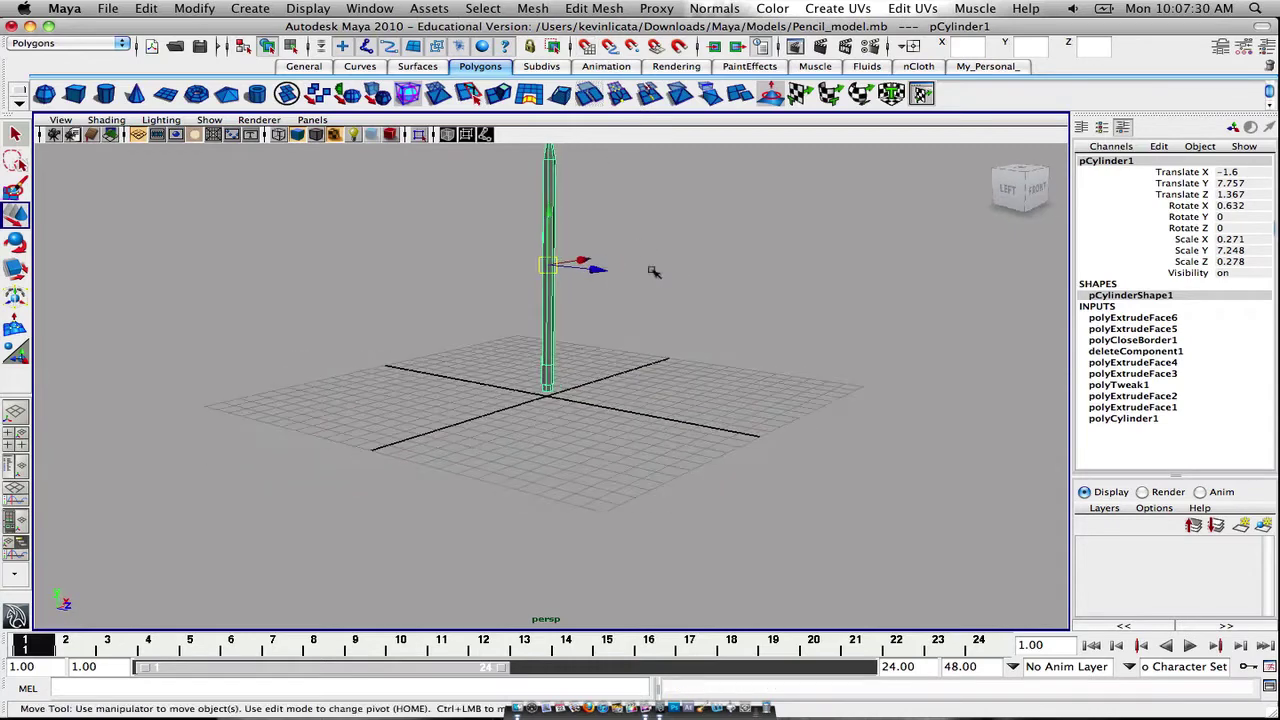
click(777, 266)
alt+middle_drag(716, 308, 714, 391)
alt+drag(714, 391, 889, 426)
drag(558, 220, 697, 526)
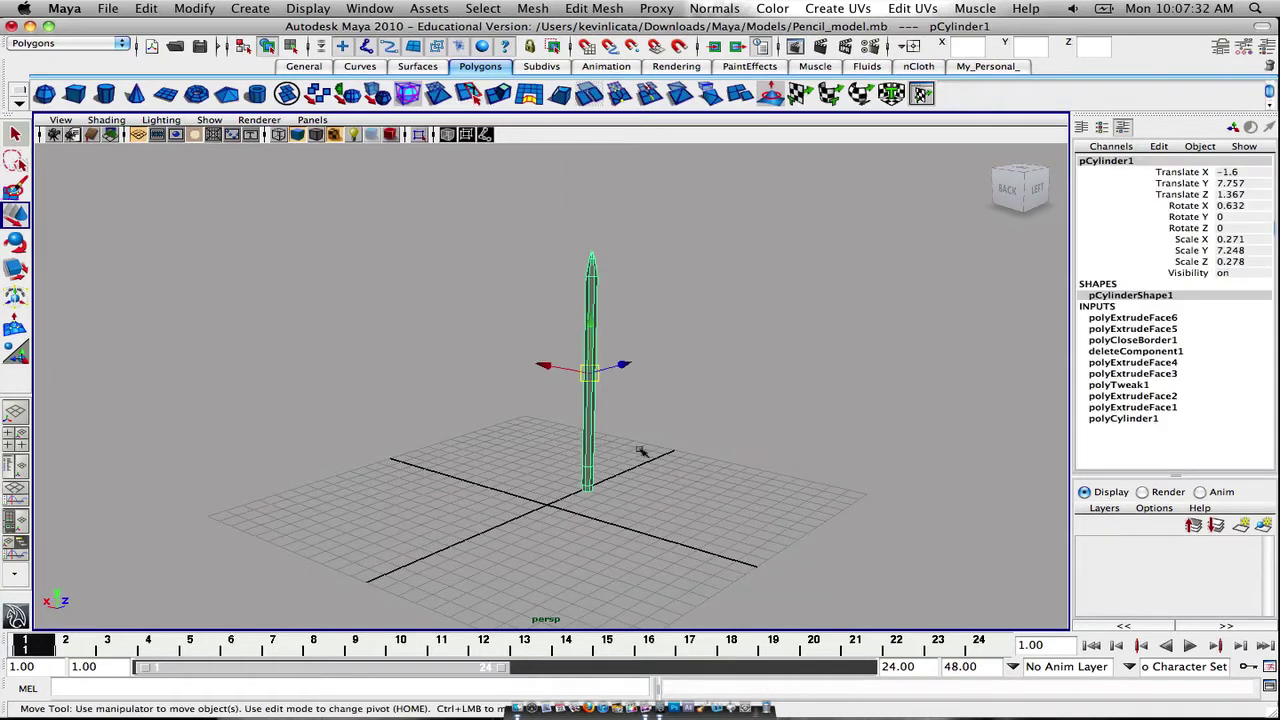
alt+drag(492, 376, 595, 381)
mouse_move(518, 372)
mouse_down()
mouse_move(475, 372)
mouse_move(672, 384)
mouse_up()
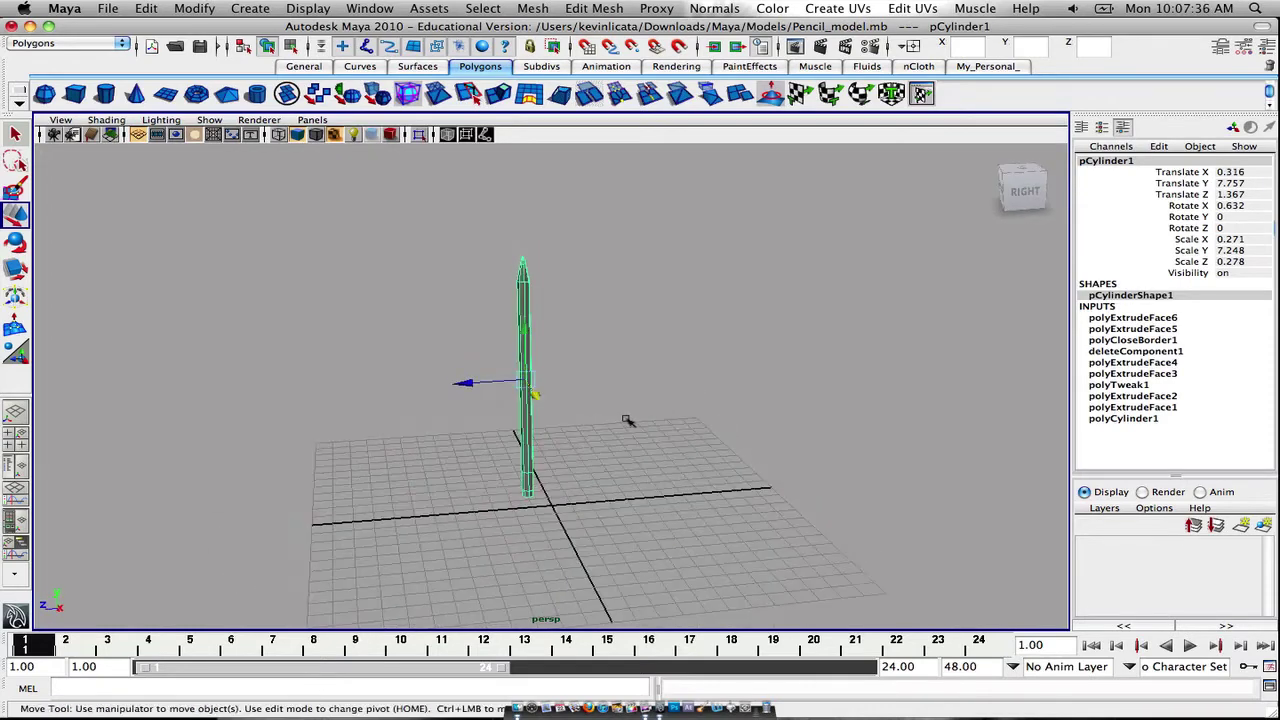
Move the pencil over the grid's center, to about 0.076 in Z and 7.771 in Y
mouse_move(627, 420)
alt+mouse_down()
mouse_move(586, 406)
mouse_move(586, 322)
alt+mouse_up()
drag(470, 304, 563, 298)
click(477, 253)
mouse_move(477, 253)
alt+mouse_down()
mouse_move(849, 291)
mouse_move(814, 246)
mouse_move(832, 247)
alt+mouse_up()
alt+drag(701, 288, 735, 332)
alt+middle_drag(725, 338, 731, 499)
alt+drag(730, 499, 690, 502)
click(556, 403)
Switch the pencil to face component selection
mouse_move(563, 351)
alt+mouse_down()
mouse_move(563, 323)
mouse_move(594, 286)
mouse_move(597, 296)
alt+mouse_up()
alt+middle_drag(598, 287, 594, 311)
scroll(597, 344, up, 5)
alt+middle_drag(594, 264, 620, 392)
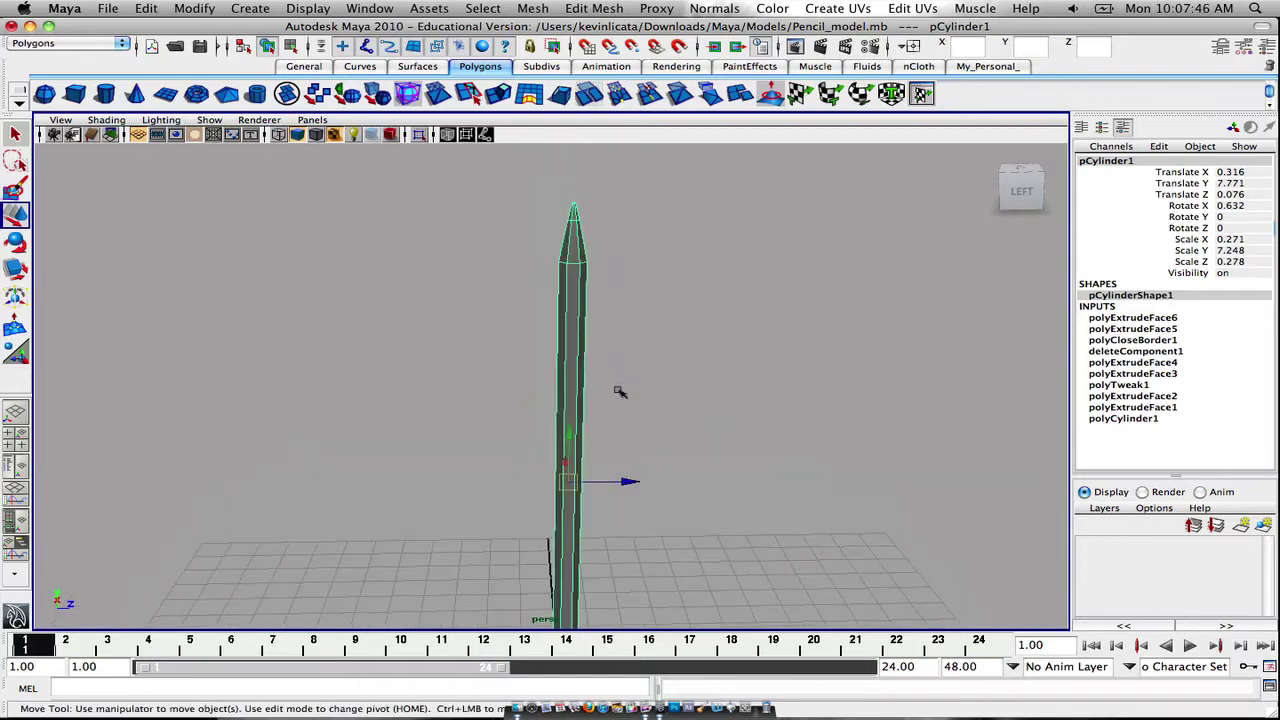
scroll(635, 345, up, 2)
mouse_move(634, 344)
alt+right_down()
mouse_move(649, 340)
mouse_move(616, 327)
alt+right_up()
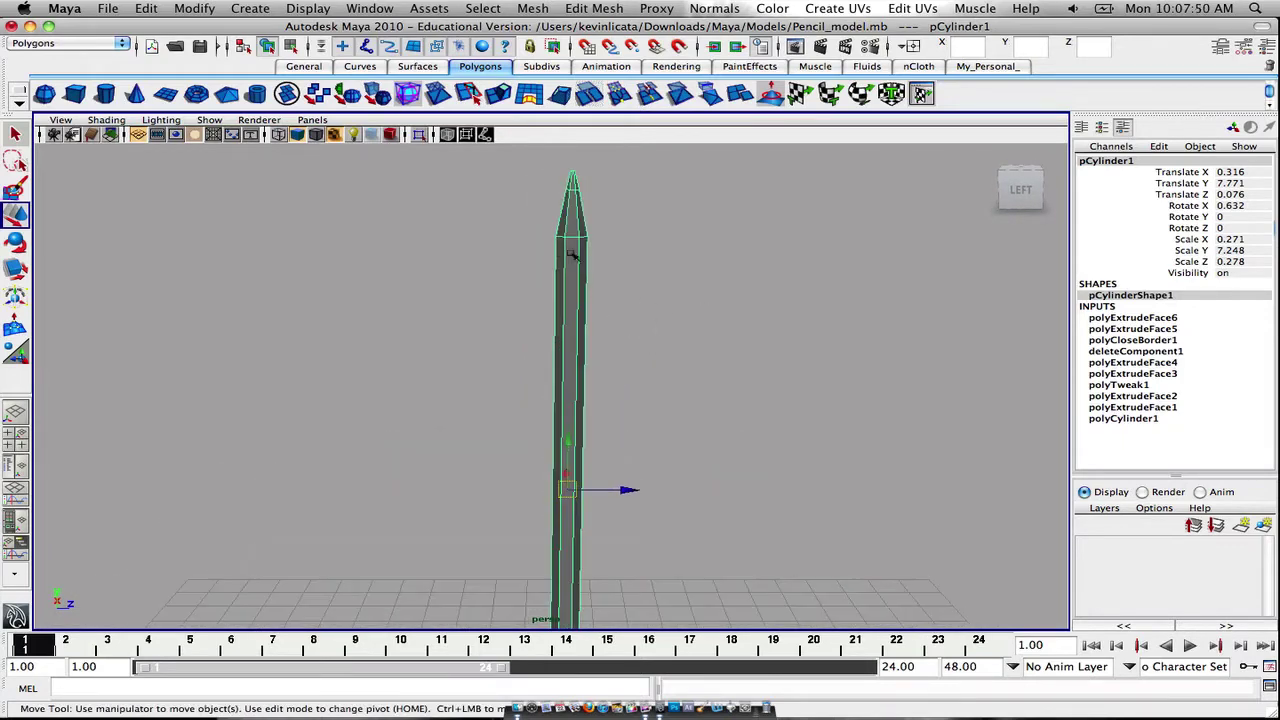
right_drag(572, 254, 577, 286)
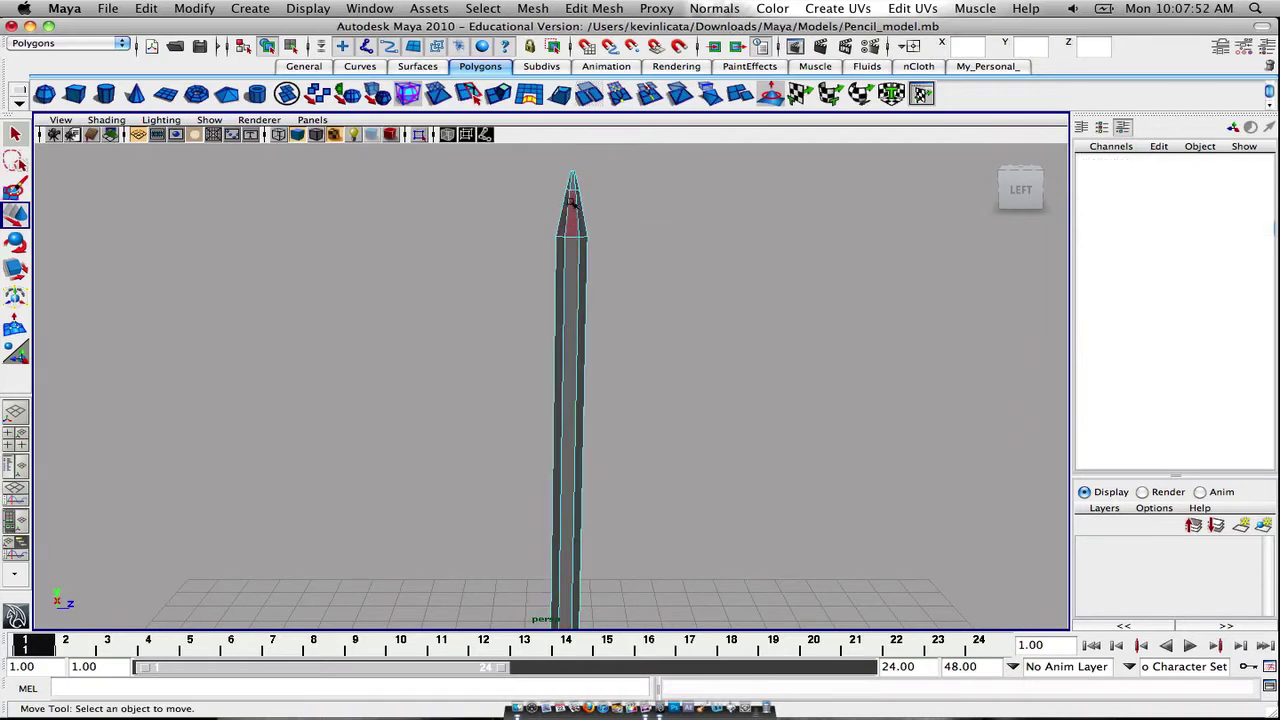
alt+middle_drag(572, 198, 587, 316)
alt+right_drag(579, 256, 582, 266)
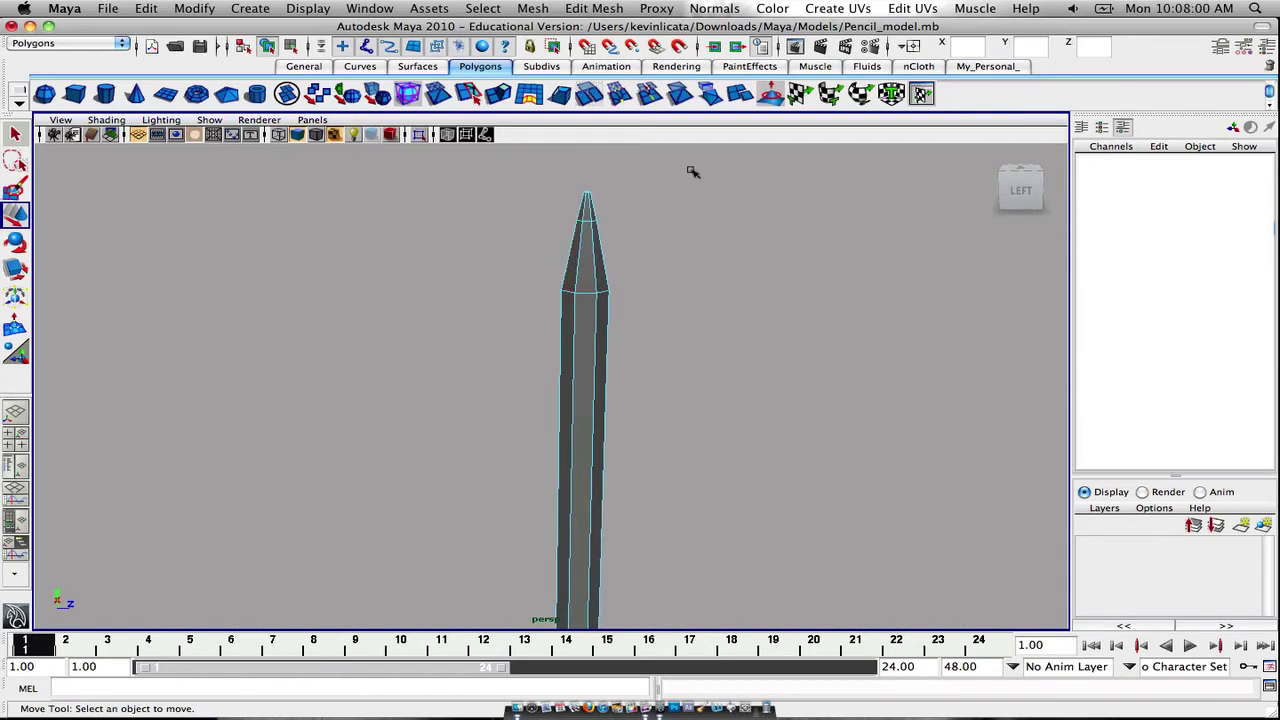
Select the faces on the left-view side of the pencil's point, including the sloped faces below the tip
click(586, 210)
click(684, 266)
mouse_move(686, 266)
alt+mouse_down()
mouse_move(700, 266)
mouse_move(689, 260)
mouse_move(682, 290)
mouse_move(606, 246)
alt+mouse_up()
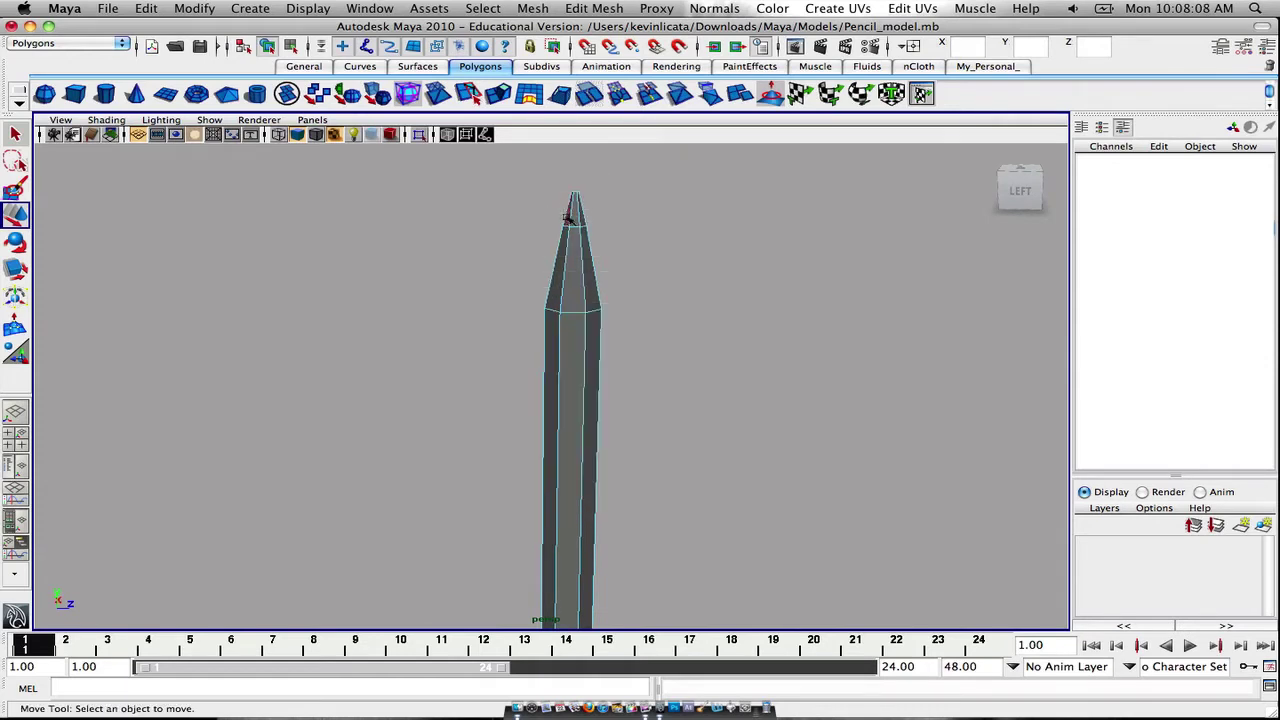
click(569, 214)
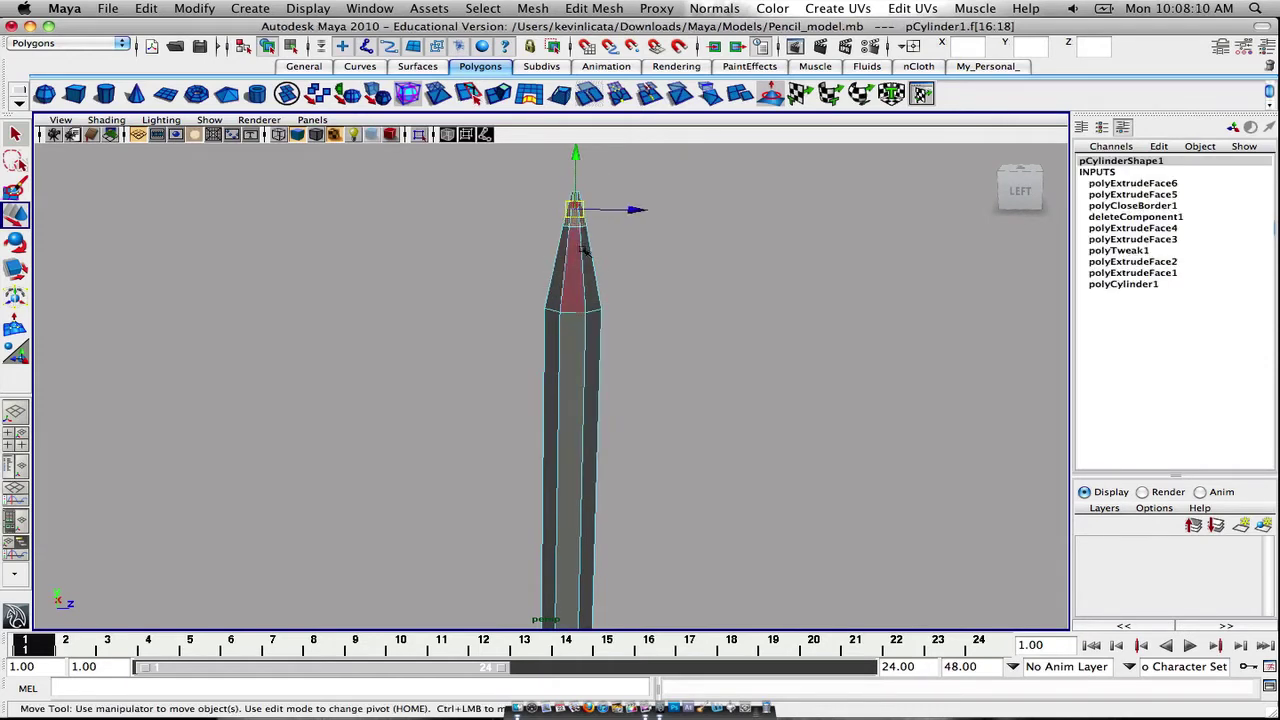
shift+click(589, 268)
shift+click(574, 270)
shift+click(558, 278)
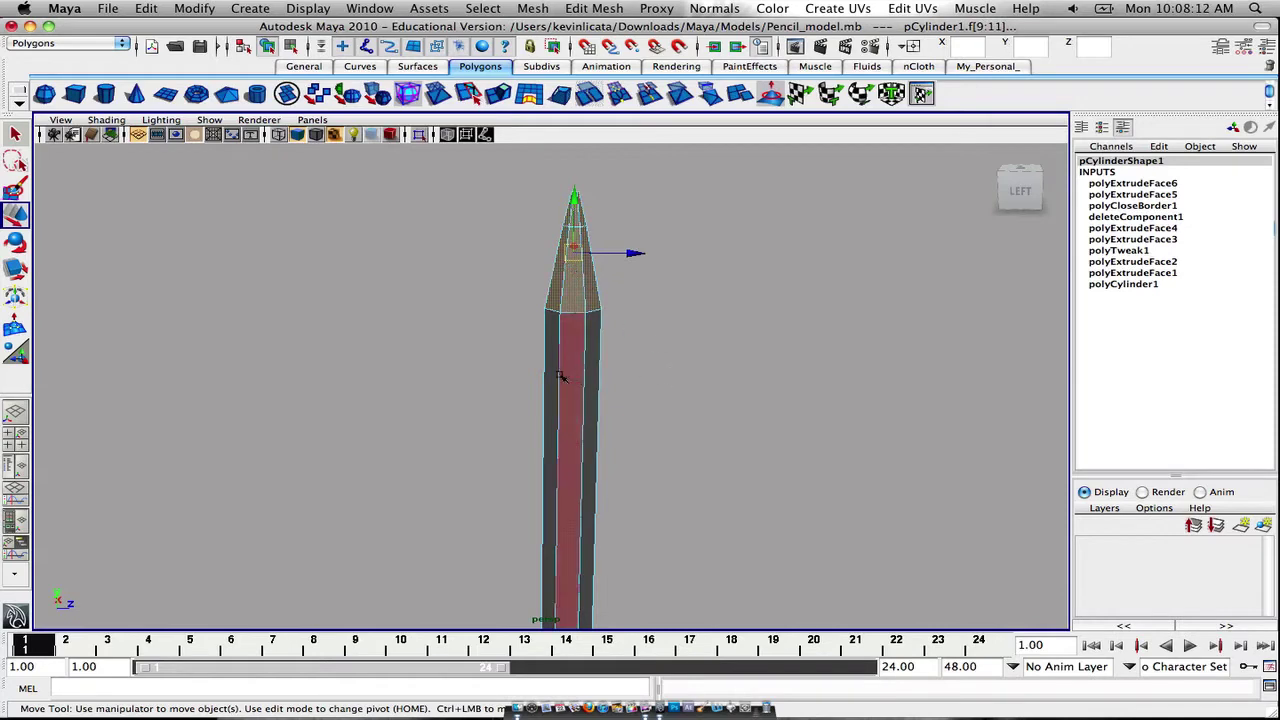
Add the left-view side faces of the pencil's shaft and lower end to the selection
click(597, 381)
shift+click(595, 382)
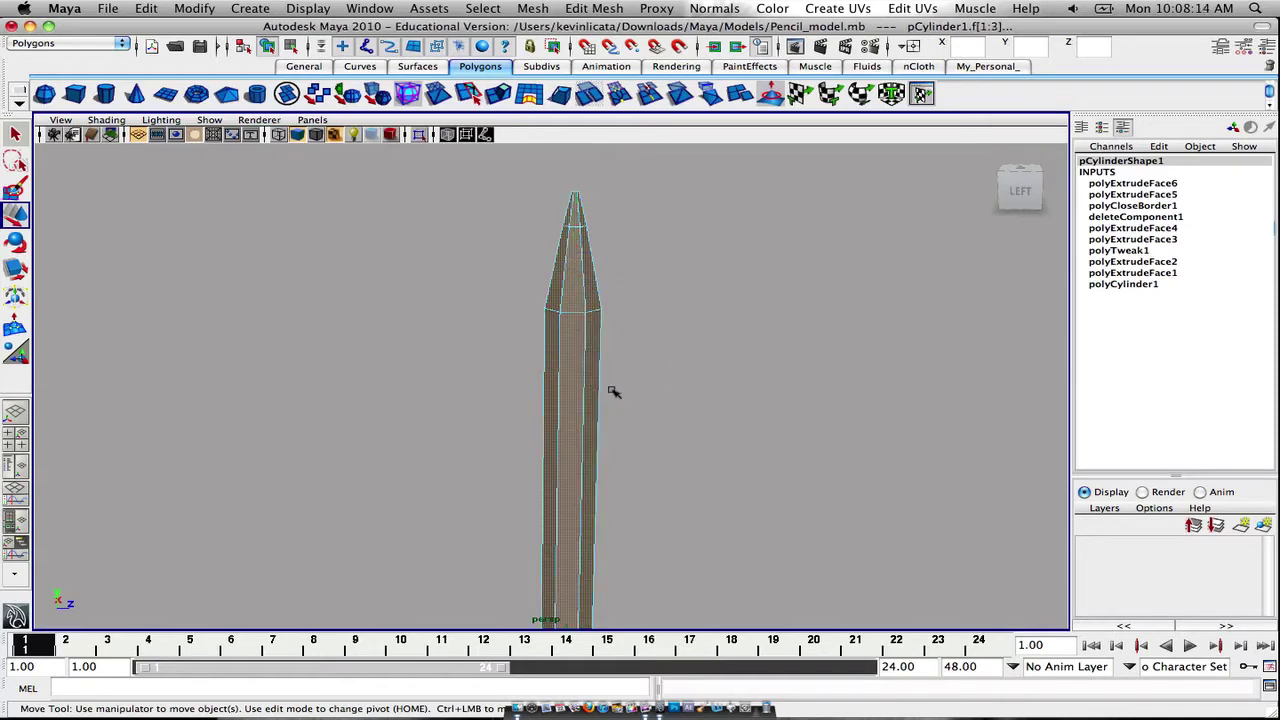
alt+middle_drag(611, 369, 614, 190)
alt+middle_drag(620, 557, 629, 374)
alt+middle_drag(630, 455, 637, 261)
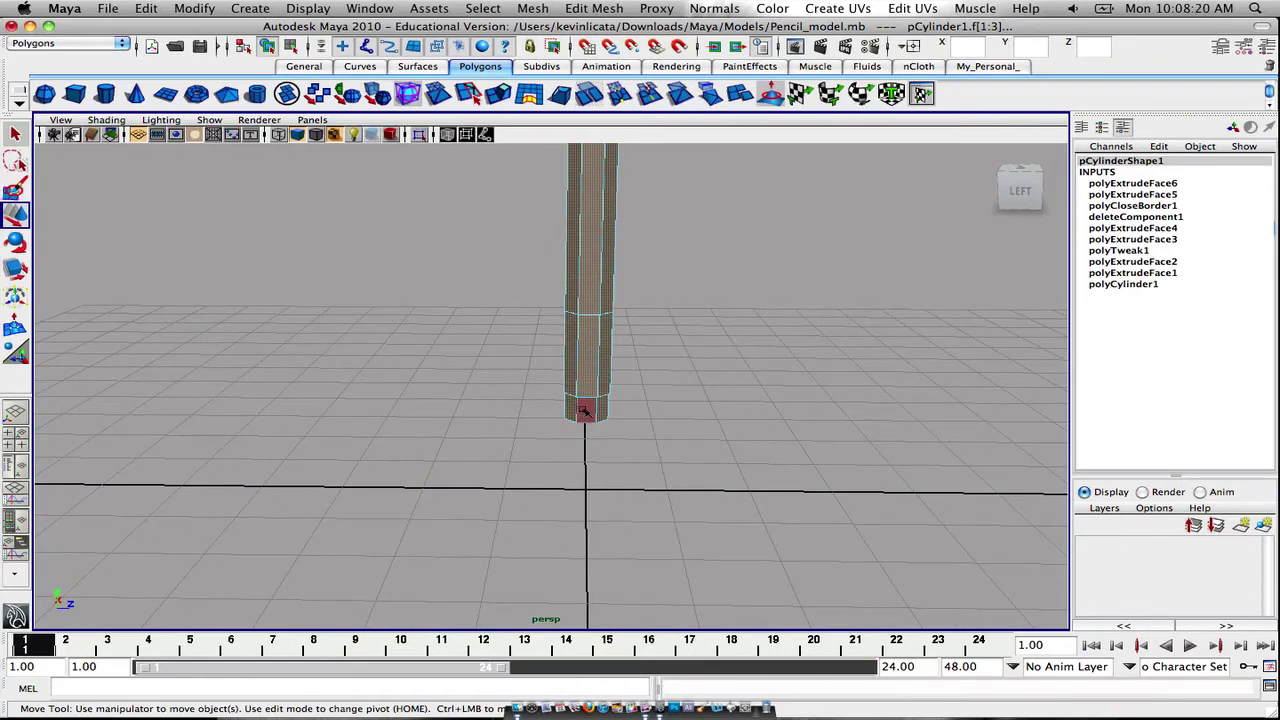
Add the strip of faces on the pencil's back side to the selection
alt+drag(643, 378, 766, 373)
alt+drag(537, 475, 530, 515)
shift+click(525, 526)
shift+click(524, 483)
shift+click(523, 382)
alt+middle_drag(523, 357, 536, 514)
alt+middle_drag(543, 300, 527, 534)
scroll(537, 303, down, 6)
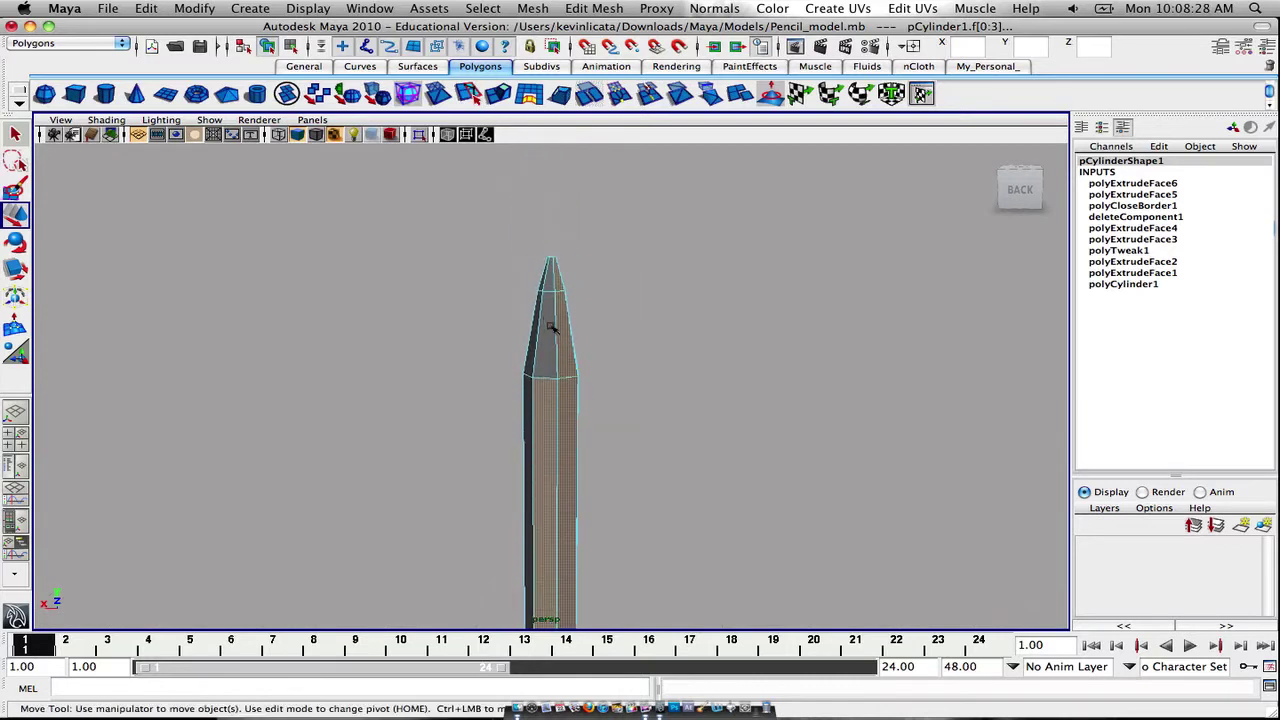
Add the strip of faces on the pencil's front side to the selection
mouse_move(541, 297)
alt+mouse_down()
mouse_move(643, 234)
mouse_move(857, 320)
mouse_move(681, 322)
alt+mouse_up()
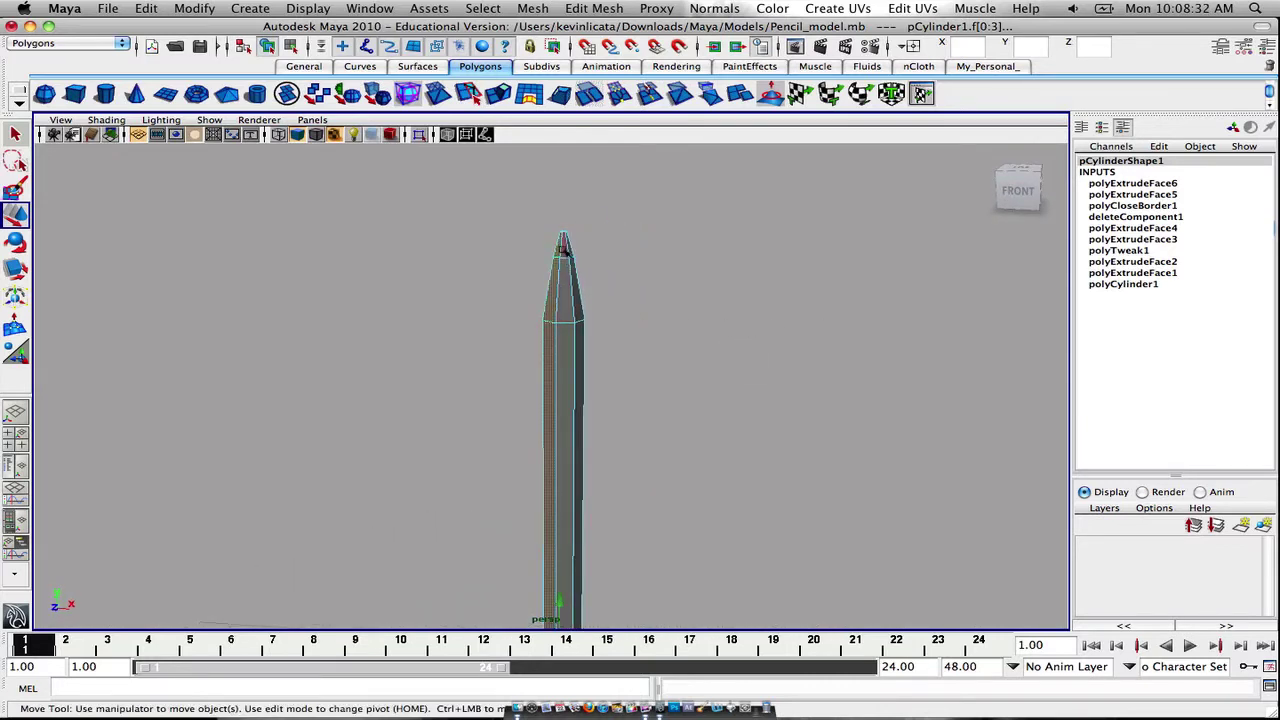
shift+click(566, 385)
mouse_move(567, 383)
alt+middle_down()
mouse_move(554, 209)
mouse_move(606, 234)
alt+middle_up()
alt+middle_drag(583, 424, 595, 250)
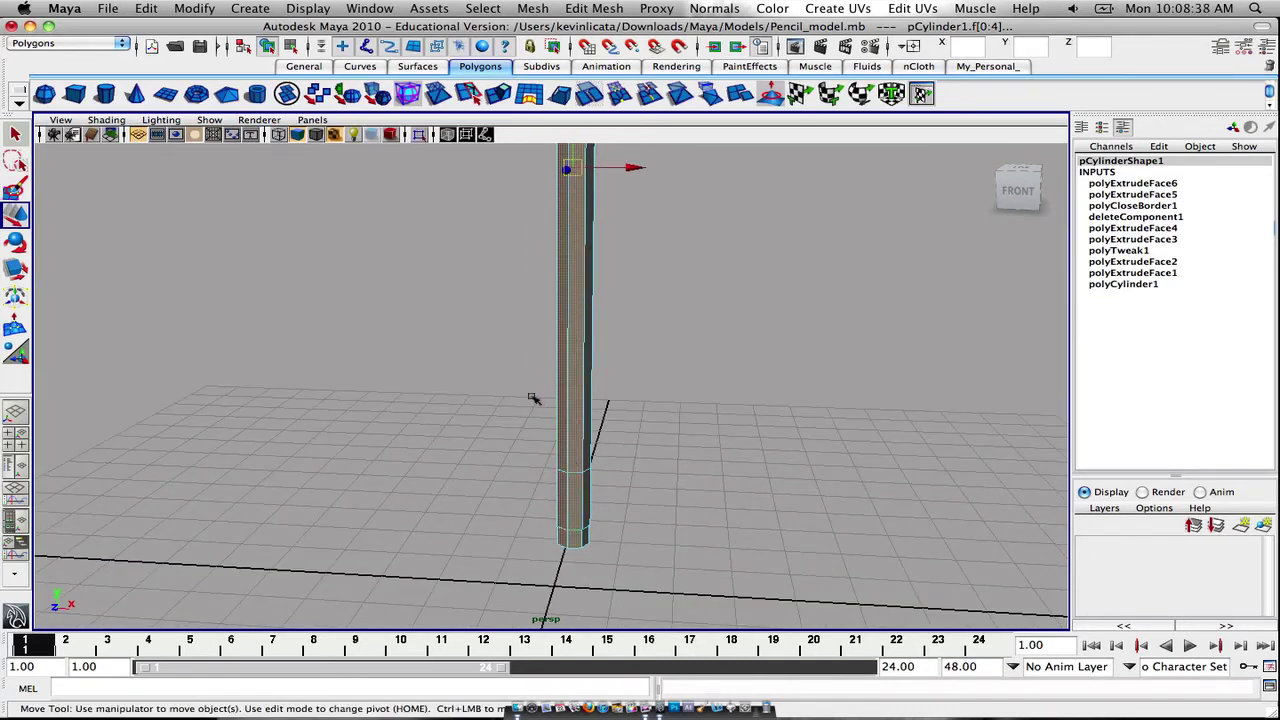
mouse_move(617, 391)
alt+mouse_down()
mouse_move(449, 392)
mouse_move(631, 411)
mouse_move(643, 441)
mouse_move(549, 440)
mouse_move(680, 429)
mouse_move(555, 427)
mouse_move(654, 426)
mouse_move(560, 430)
mouse_move(586, 429)
mouse_move(535, 389)
mouse_move(549, 382)
mouse_move(560, 310)
mouse_move(555, 340)
mouse_move(623, 403)
mouse_move(671, 349)
mouse_move(634, 306)
mouse_move(791, 283)
mouse_move(603, 314)
mouse_move(443, 309)
mouse_move(642, 307)
alt+mouse_up()
Undo the added back and front face selections, keeping only the left-view side faces selected
key(super+z)
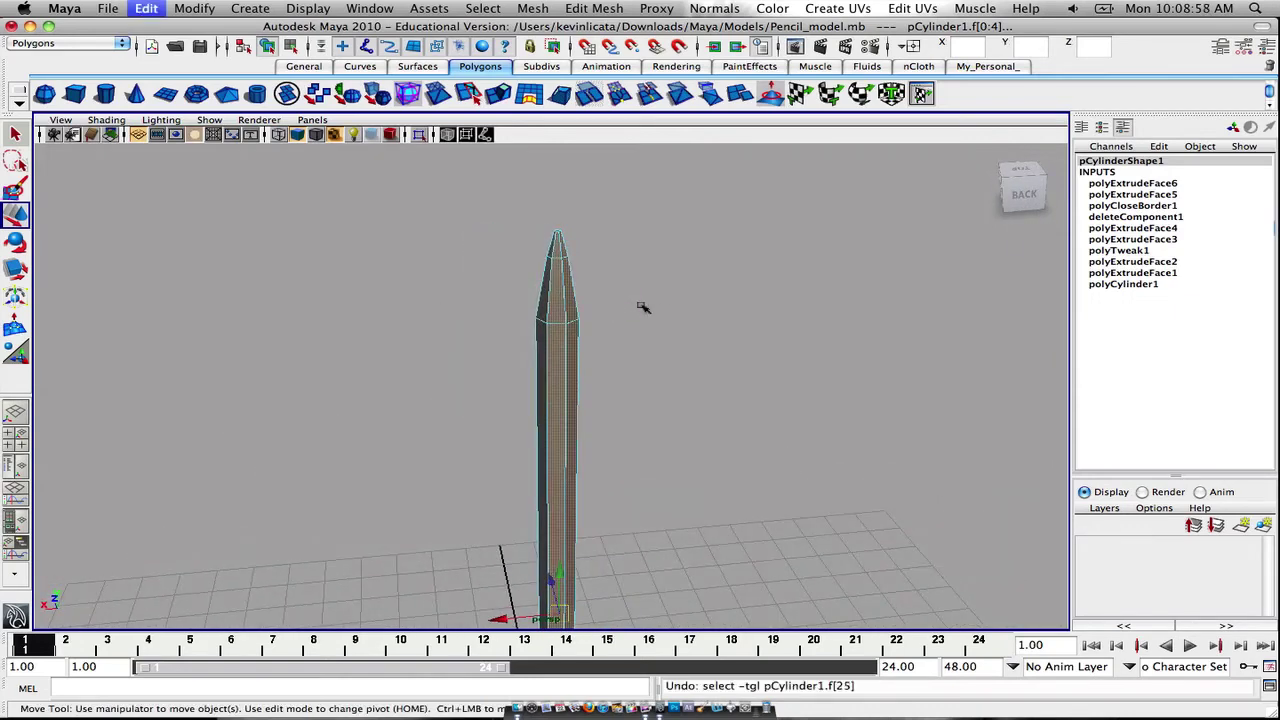
key(super+z)
key(super+z)
key(super+z)
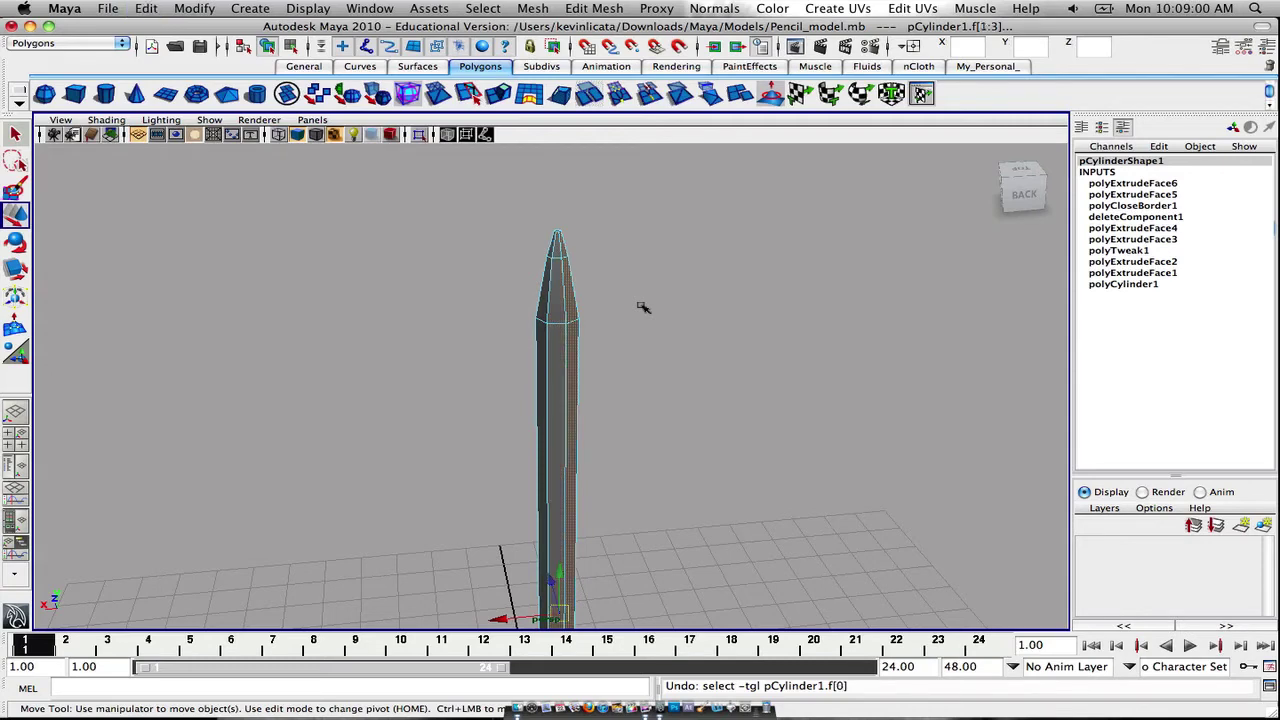
key(f)
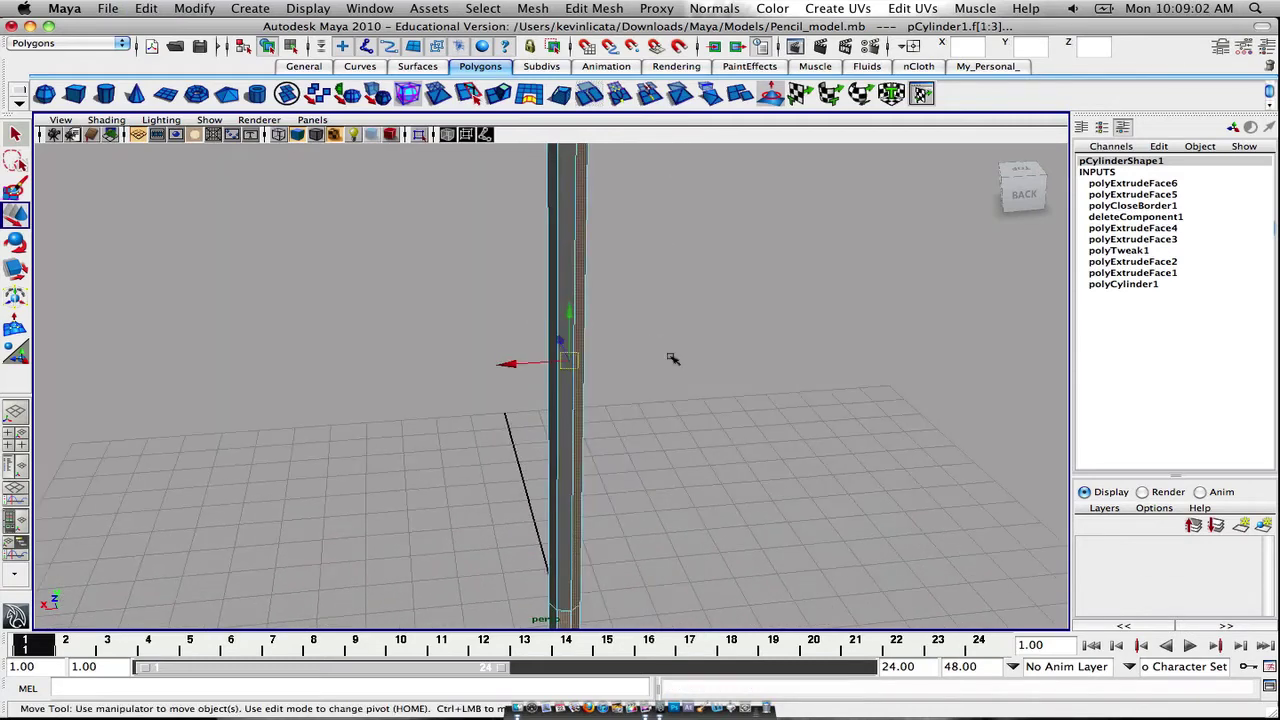
key(super+z)
mouse_move(674, 357)
alt+mouse_down()
mouse_move(672, 237)
mouse_move(560, 240)
mouse_move(560, 226)
alt+mouse_up()
key(super+z)
Open the UV Texture Editor and create a planar UV projection on the selected pencil faces
scroll(560, 226, down, 2)
mouse_move(713, 223)
alt+middle_down()
mouse_move(627, 377)
mouse_move(582, 506)
alt+middle_up()
alt+drag(648, 271, 654, 280)
scroll(660, 311, down, 3)
alt+middle_drag(660, 311, 682, 291)
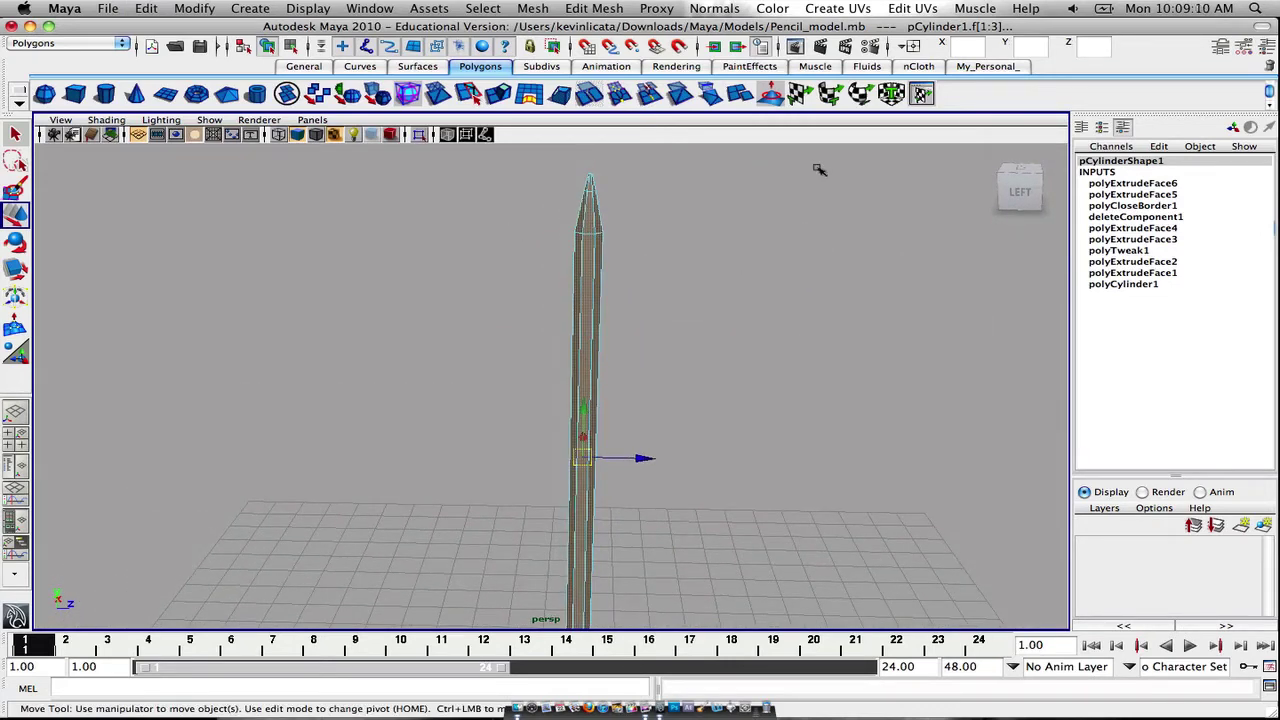
click(920, 94)
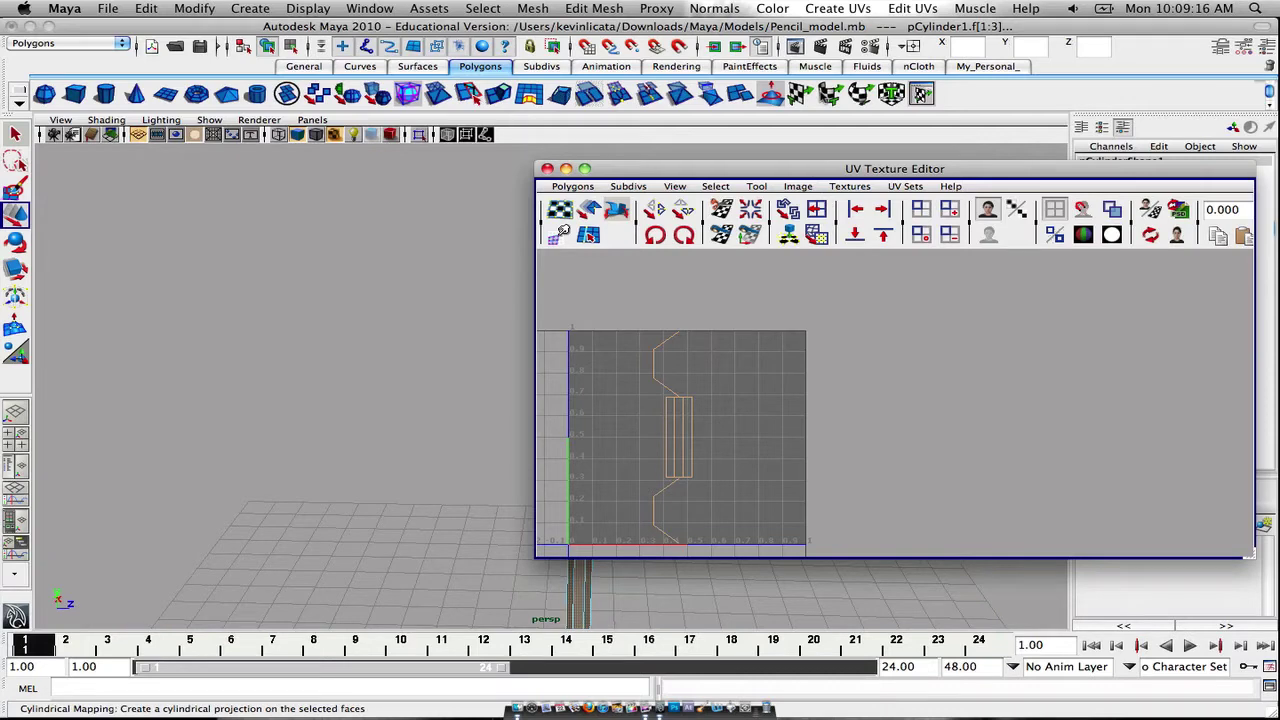
click(588, 234)
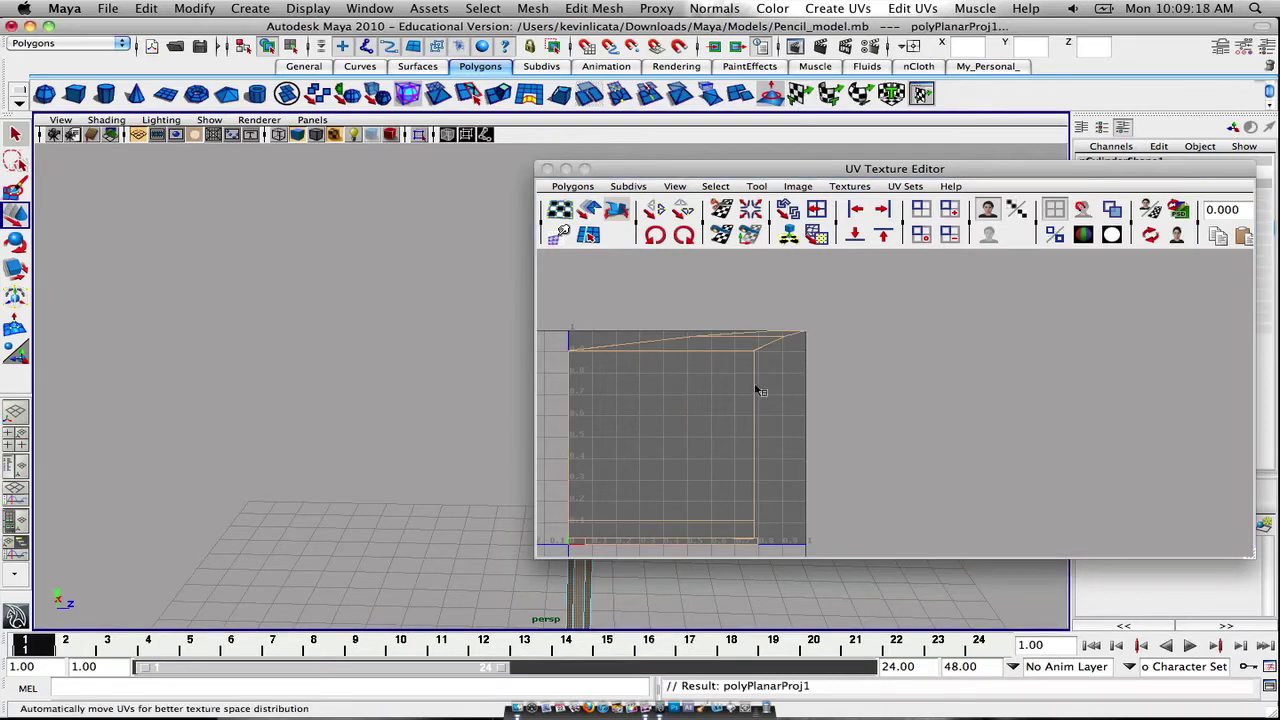
alt+middle_drag(743, 396, 820, 404)
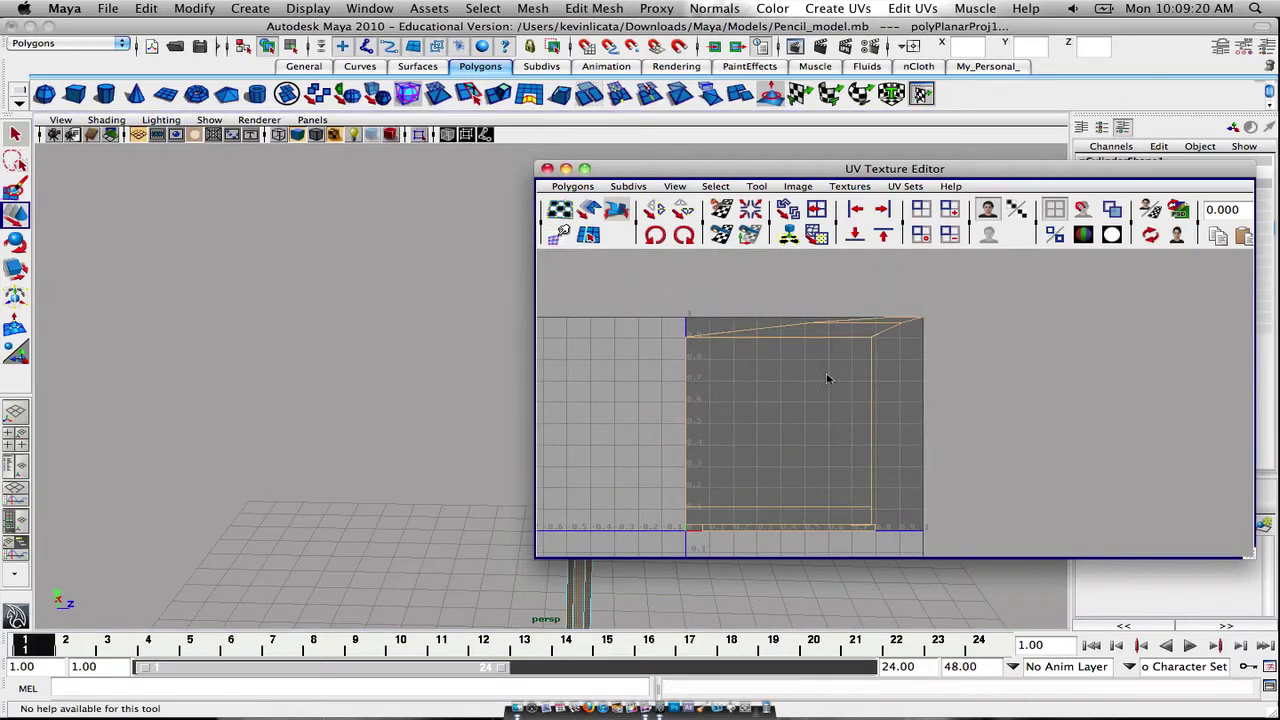
ctrl+right_click(827, 378)
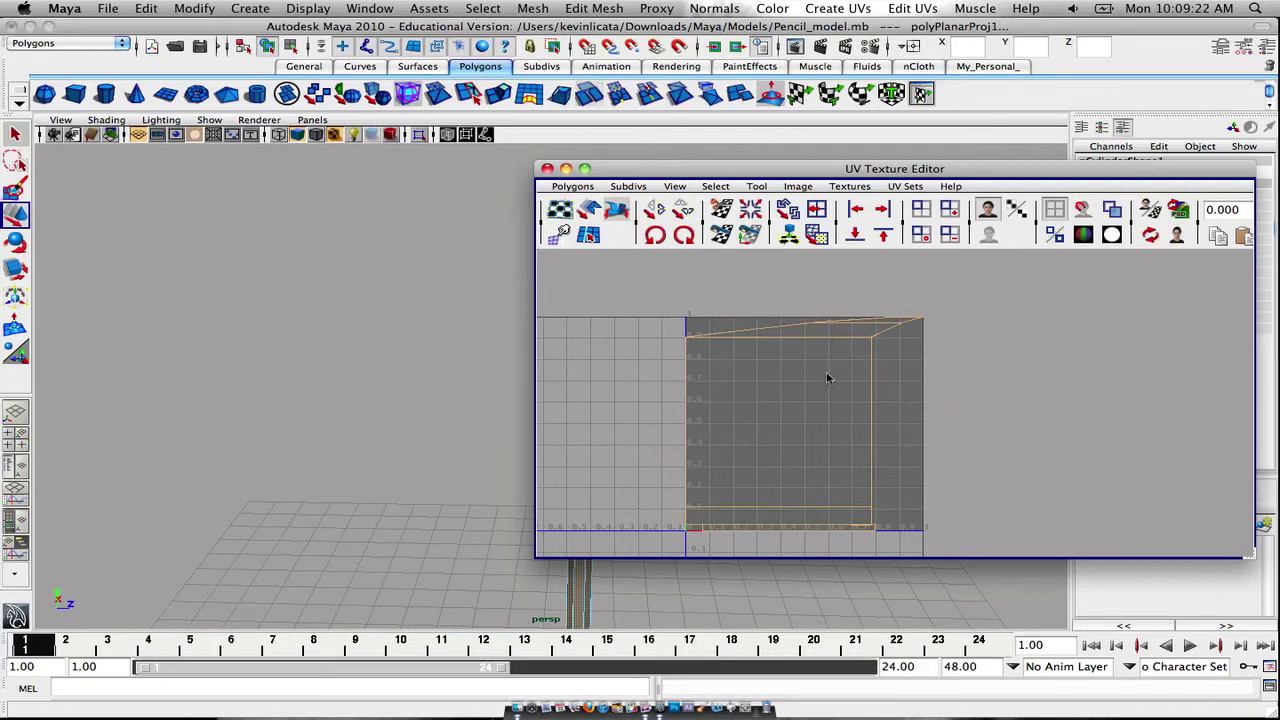
Undo the Z-axis projection and planar-map the selected pencil faces from the X axis, fitted to the bounding box
key(ctrl+z)
click(855, 10)
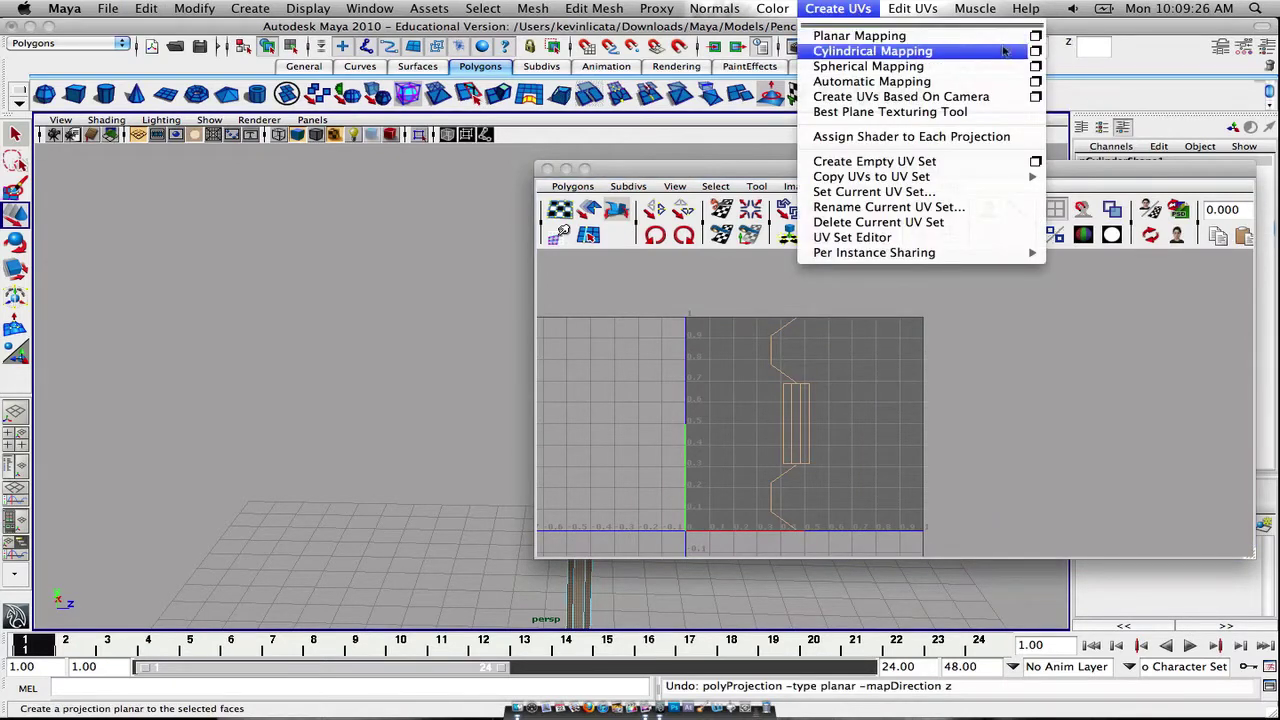
click(1035, 35)
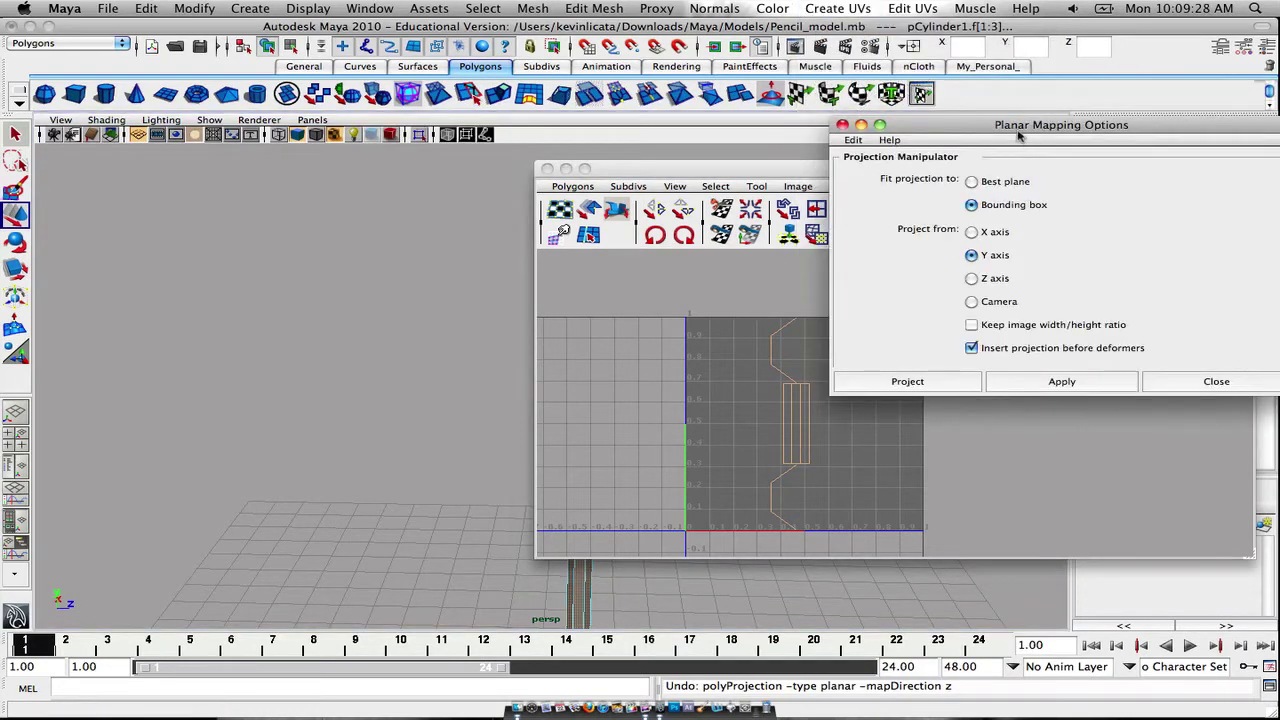
drag(1018, 135, 940, 97)
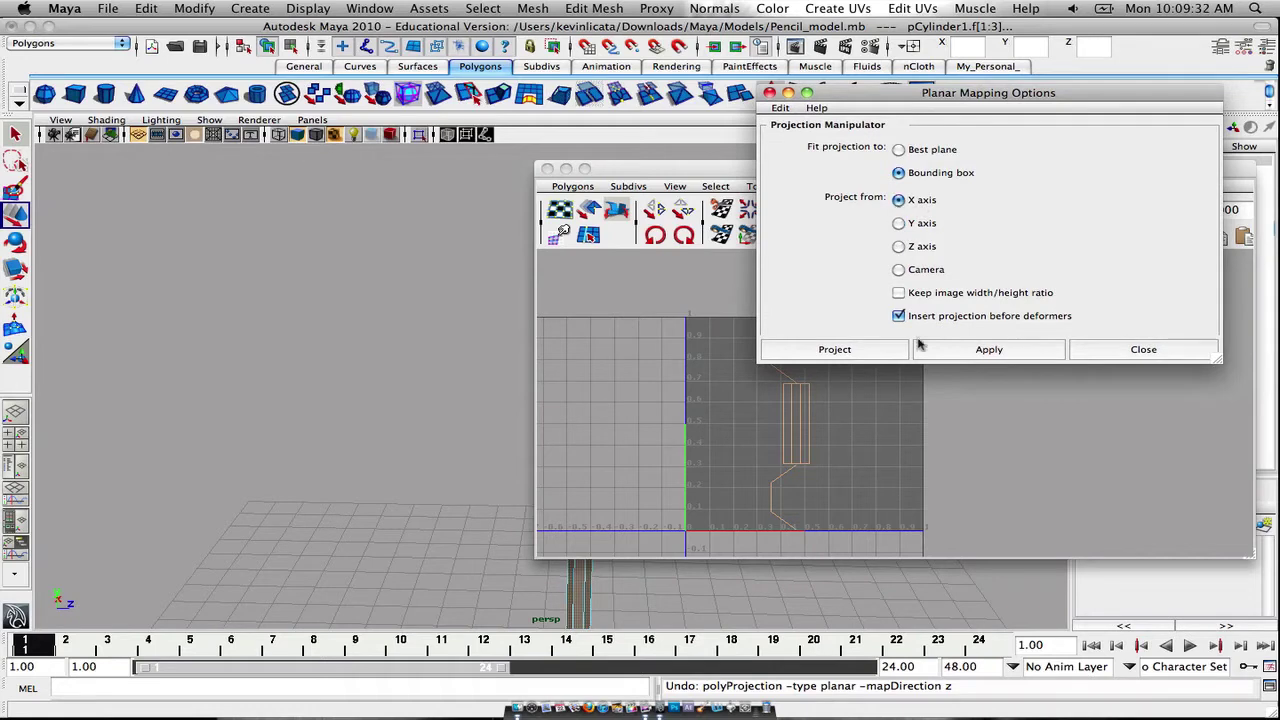
click(865, 350)
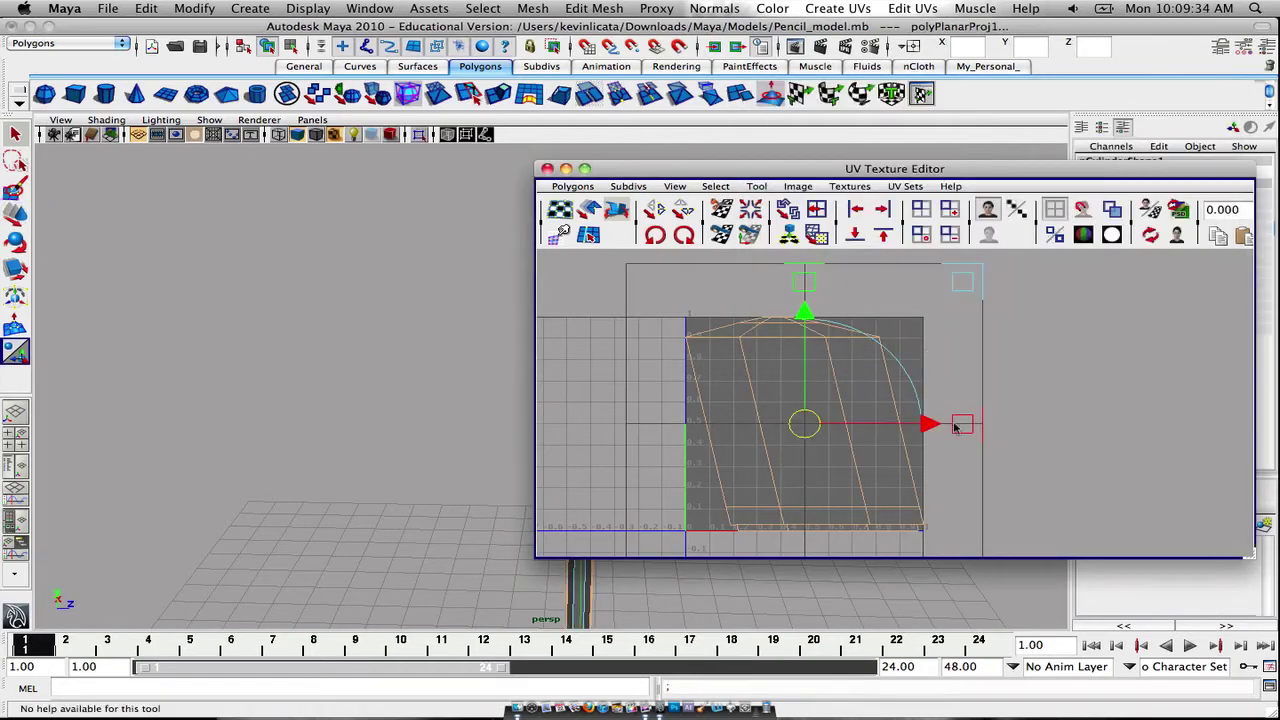
Narrow the projected pencil-side shell to pencil proportions and place it outside the 0–1 UV square
mouse_move(960, 428)
mouse_down()
mouse_move(803, 428)
mouse_move(1062, 420)
mouse_up()
scroll(804, 424, up, 3)
mouse_move(1121, 357)
alt+middle_down()
mouse_move(903, 320)
mouse_move(934, 343)
alt+middle_up()
right_drag(883, 315, 940, 310)
scroll(926, 354, up, 4)
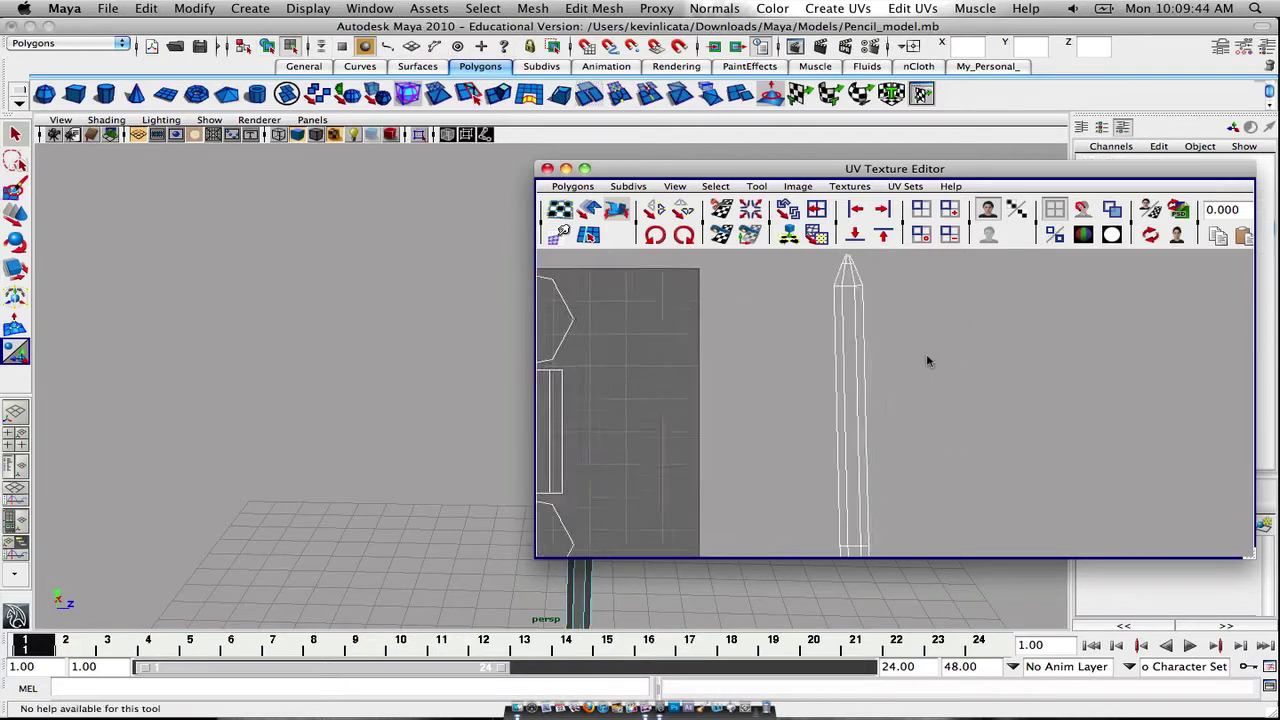
Select all UVs of the pencil-side shell and try to straighten it with a slight rotation
mouse_move(923, 353)
alt+middle_down()
mouse_move(957, 476)
mouse_move(930, 383)
mouse_move(938, 427)
alt+middle_up()
scroll(953, 464, down, 2)
scroll(953, 465, down, 2)
scroll(938, 427, down, 1)
right_drag(890, 364, 952, 360)
drag(942, 497, 942, 497)
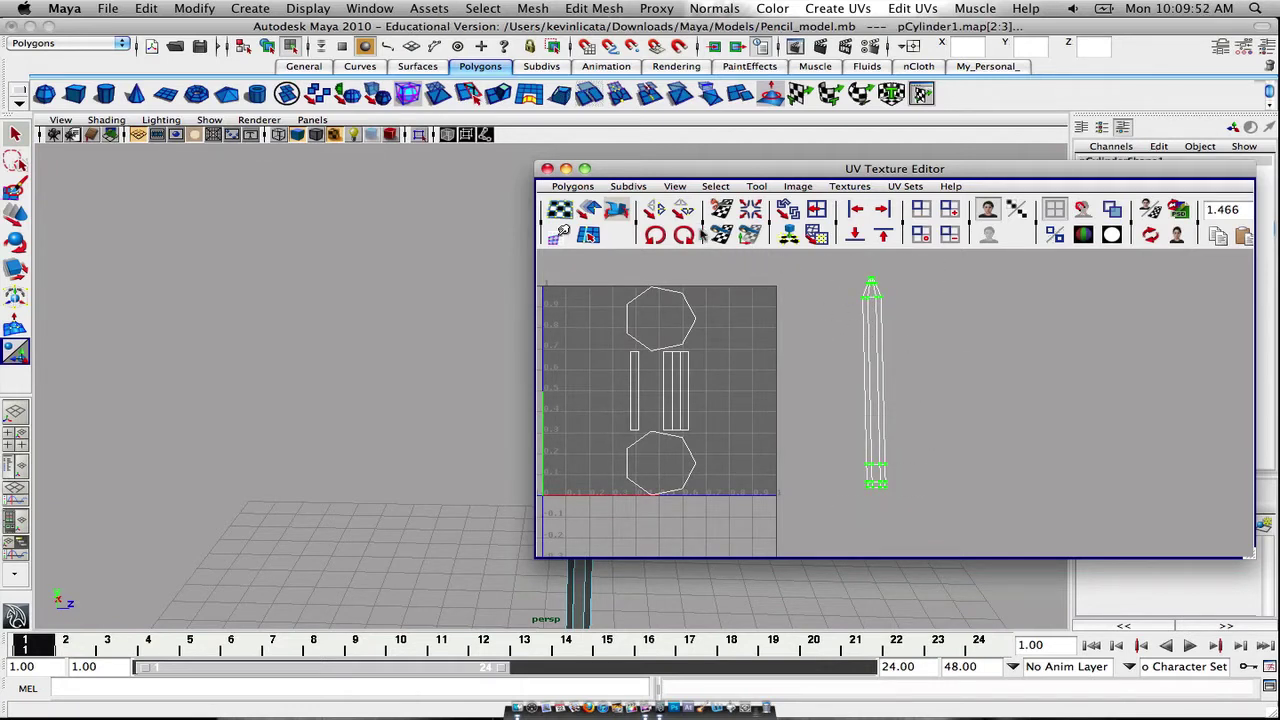
key(e)
key(w)
key(e)
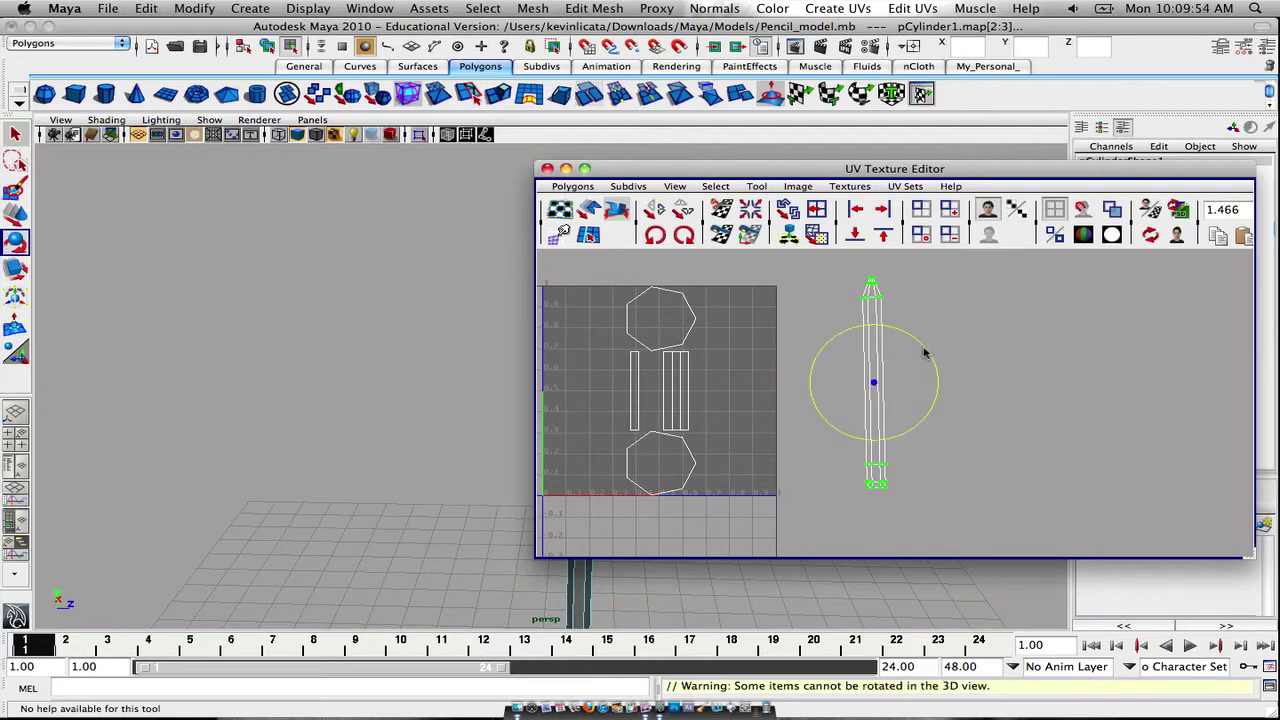
drag(924, 348, 925, 350)
click(925, 333)
scroll(925, 333, up, 4)
scroll(919, 414, up, 8)
mouse_move(917, 548)
alt+middle_down()
mouse_move(920, 410)
mouse_move(883, 420)
mouse_move(900, 526)
mouse_move(913, 340)
alt+middle_up()
key(z)
key(z)
click(918, 487)
alt+right_drag(913, 340, 914, 401)
key(z)
key(z)
right_drag(805, 378, 826, 383)
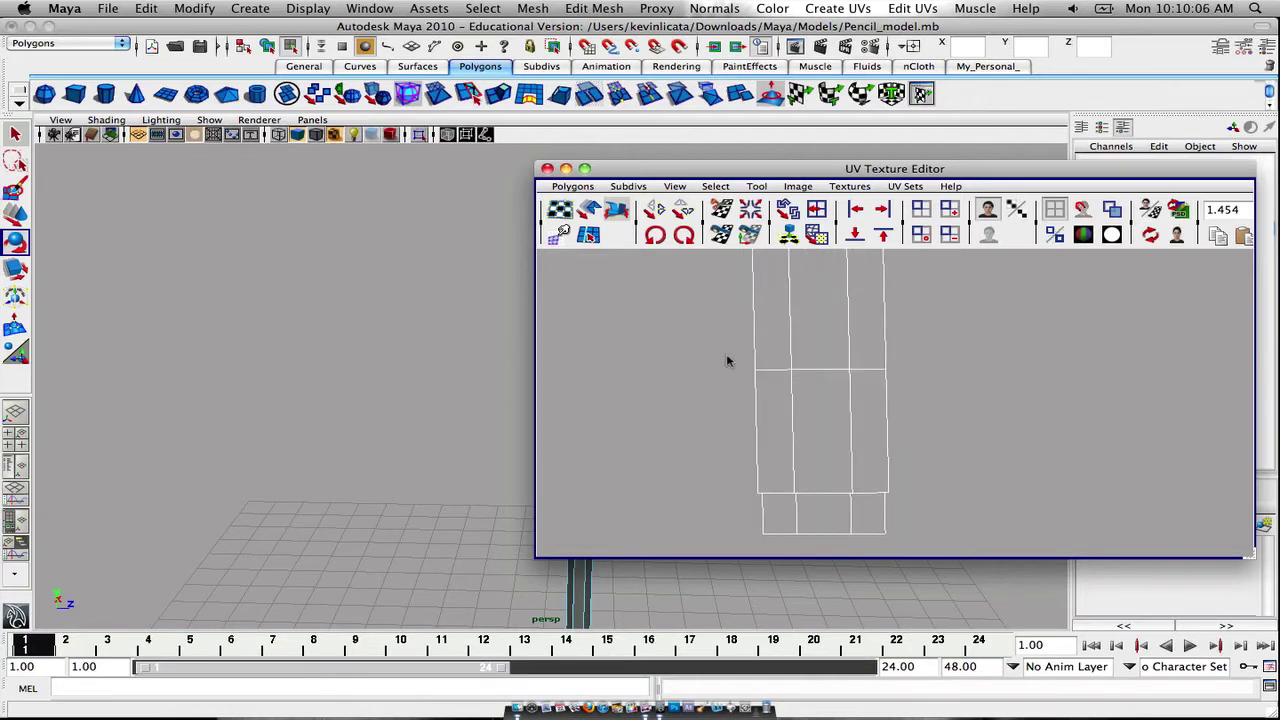
right_drag(760, 359, 732, 313)
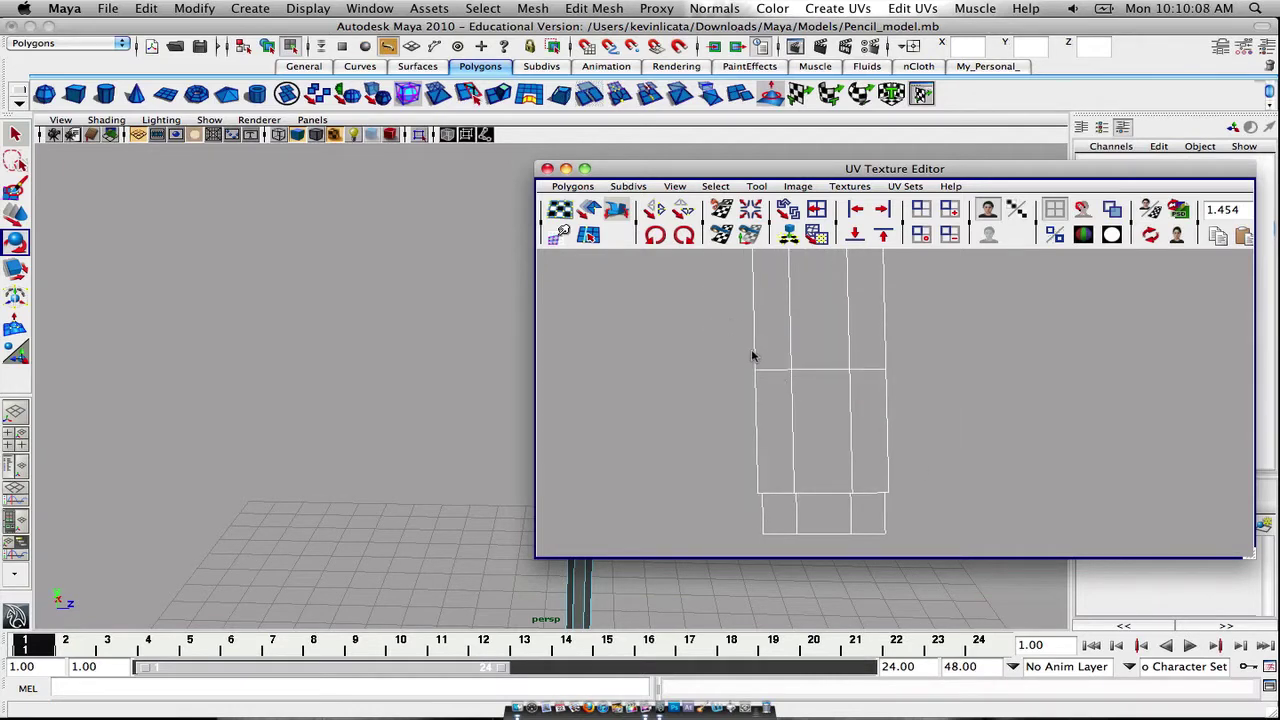
right_drag(752, 355, 680, 355)
drag(680, 355, 986, 389)
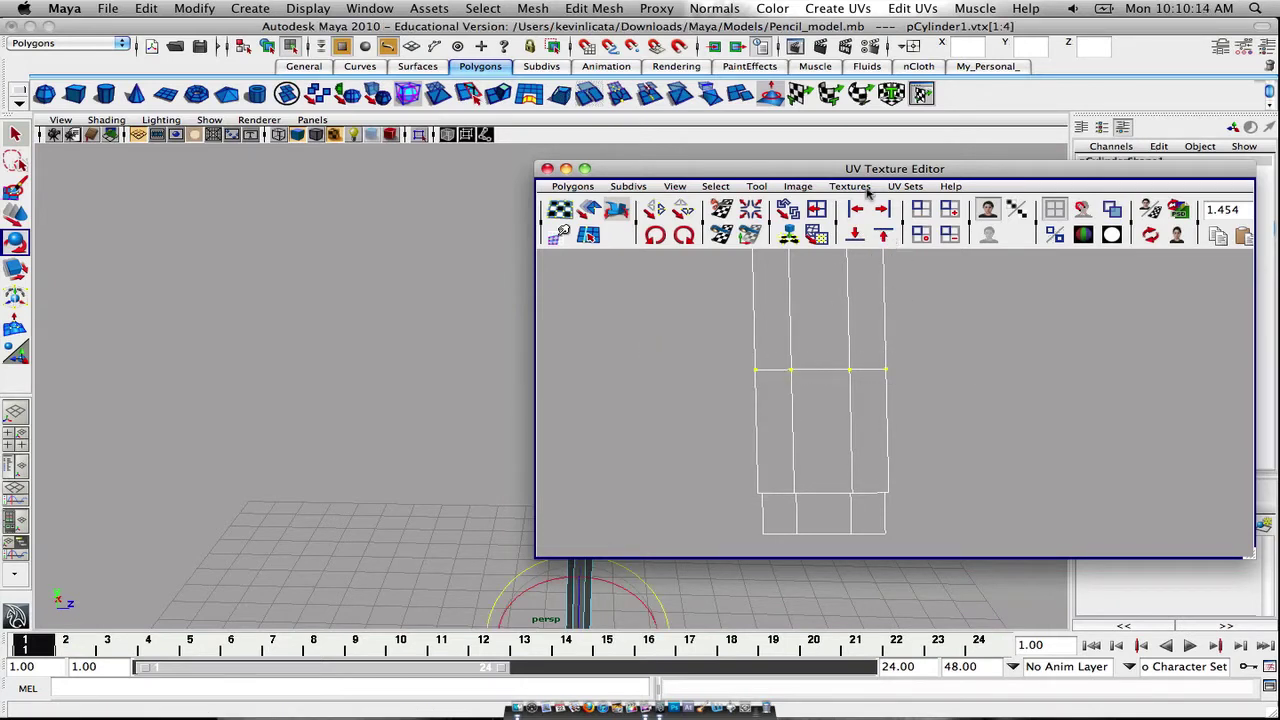
click(950, 443)
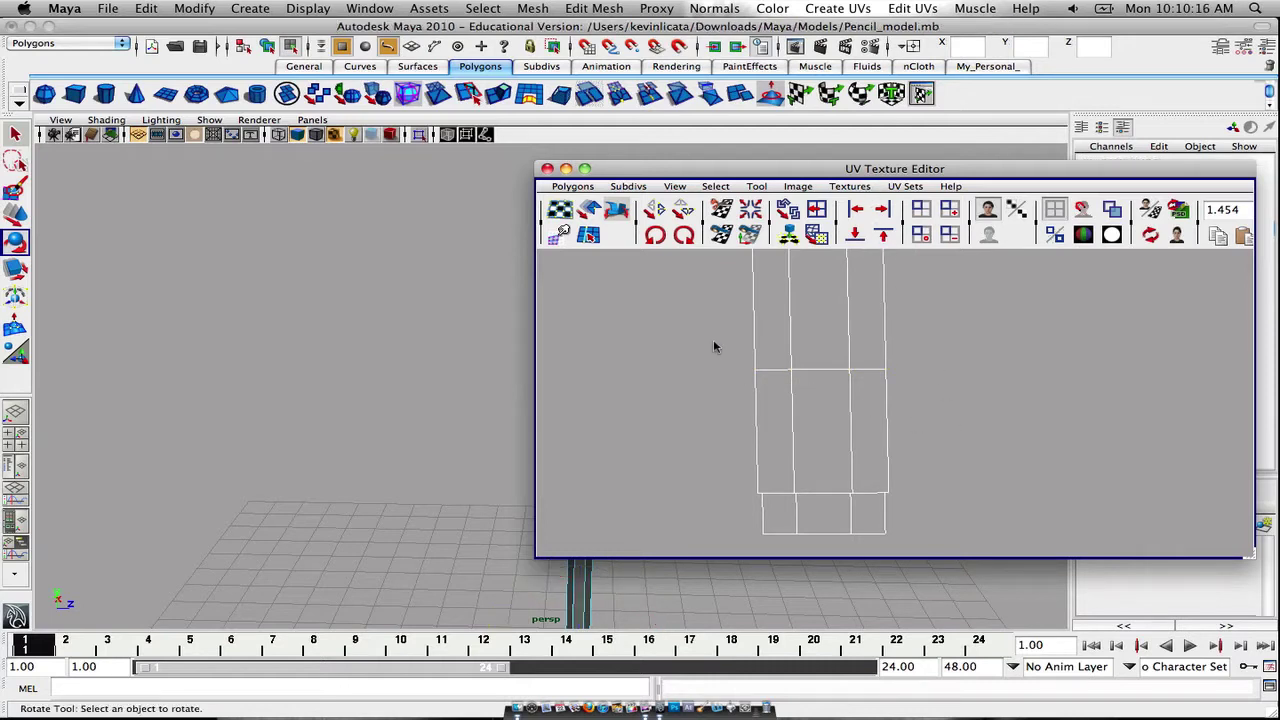
drag(721, 342, 886, 374)
click(974, 368)
Align the UVs of the third row from the eraser end to their maximum V value
right_drag(974, 368, 1015, 371)
drag(735, 357, 935, 373)
click(883, 234)
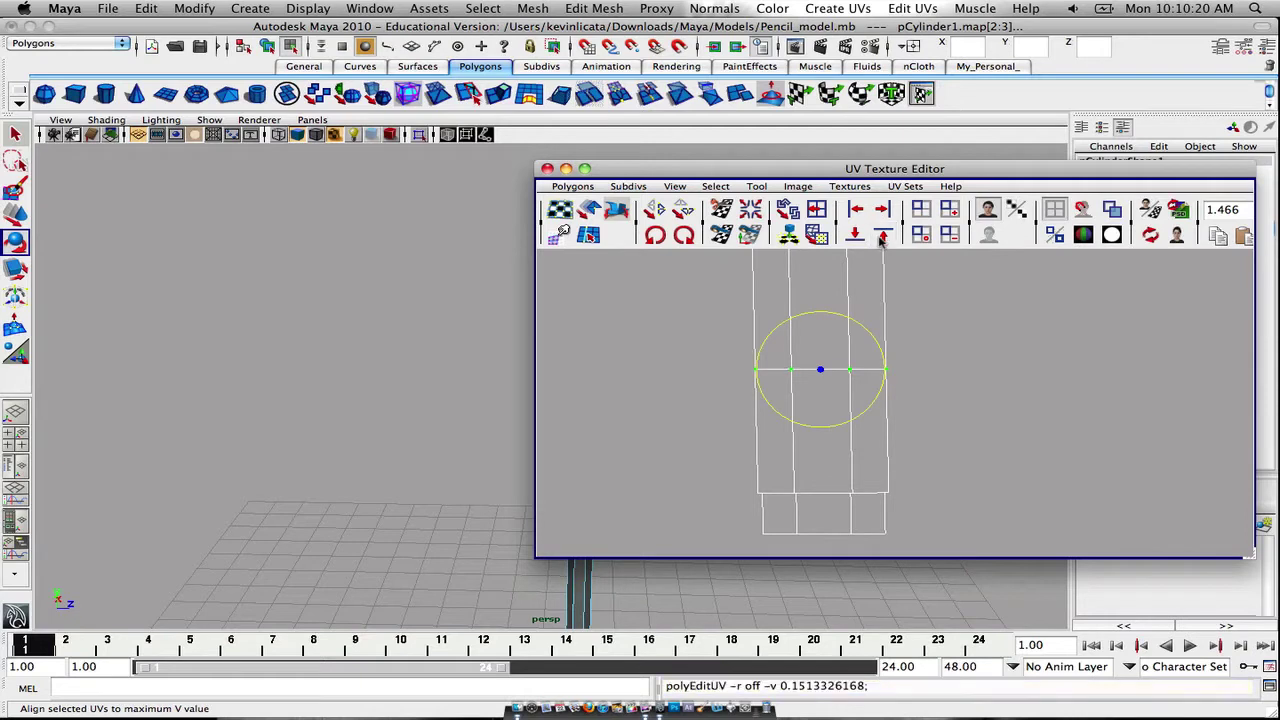
Align each of the two lowest UV rows at the eraser end to its own minimum V value
alt+middle_drag(931, 373, 923, 272)
drag(723, 424, 916, 449)
click(852, 234)
click(939, 371)
drag(721, 375, 910, 406)
click(855, 235)
click(962, 363)
Align the UVs of the row at the base of the sharpened tip to a common V value
alt+middle_drag(937, 346, 939, 422)
scroll(940, 416, down, 2)
key(z)
key(z)
key(z)
key(z)
key(z)
key(z)
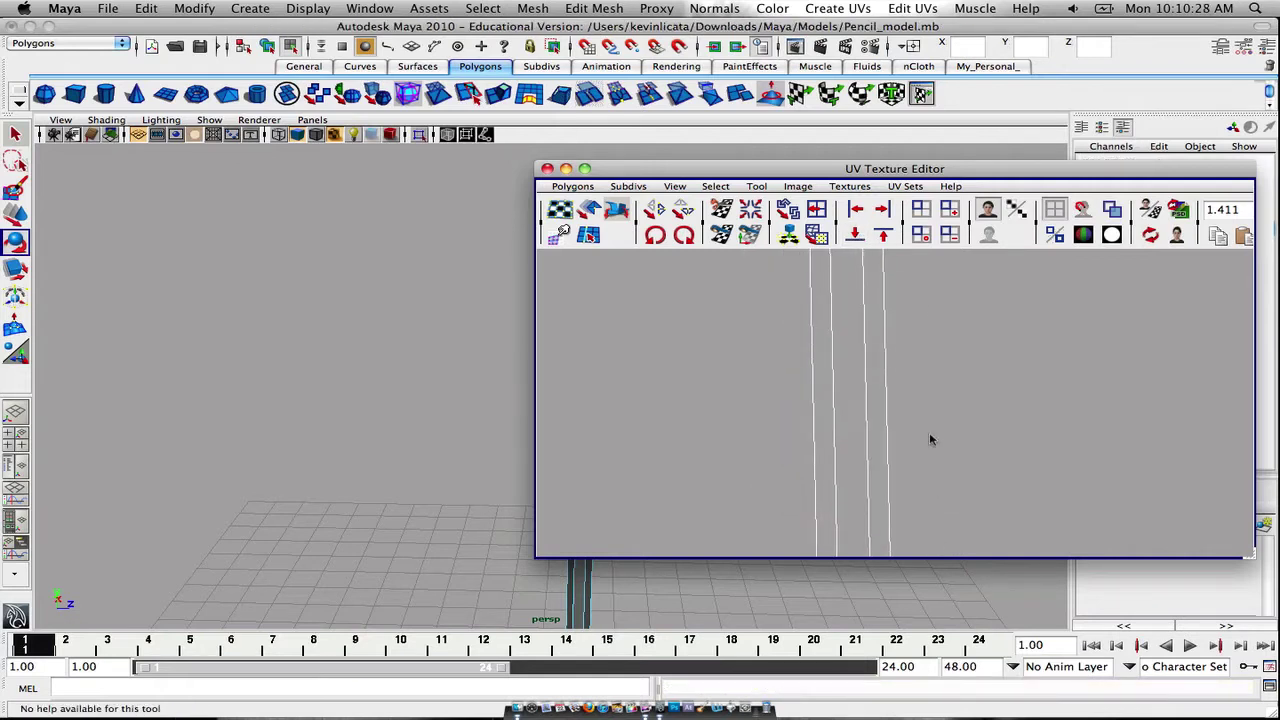
key(z)
key(z)
key(z)
key(z)
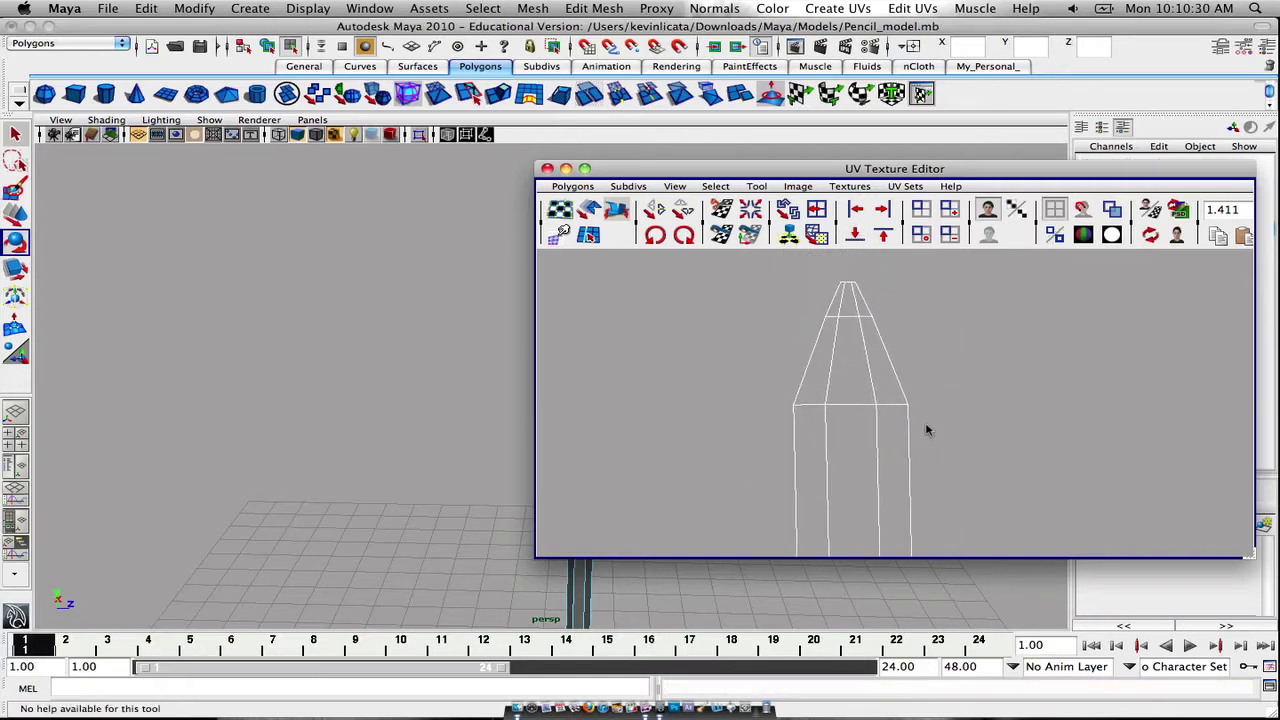
drag(980, 422, 980, 420)
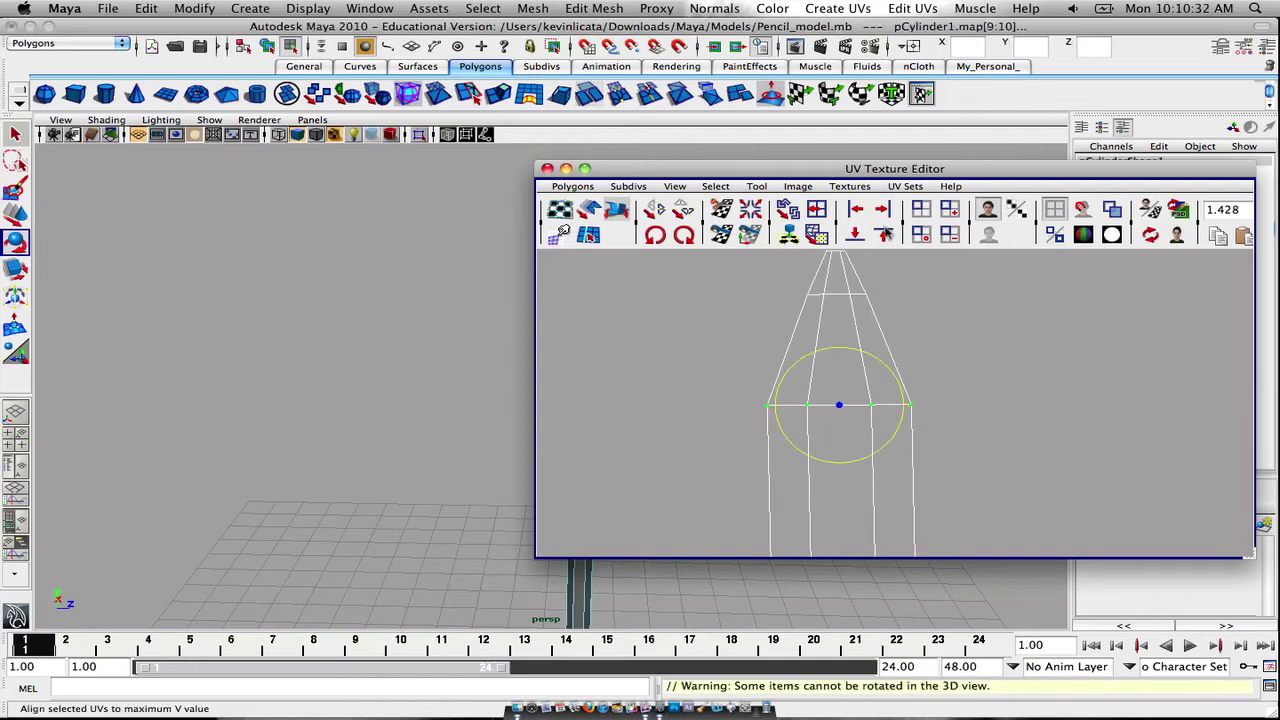
click(851, 241)
click(971, 407)
Align the UVs of the row partway up the sharpened tip to their minimum V value
alt+middle_drag(849, 318, 870, 372)
drag(980, 354, 980, 355)
click(856, 237)
click(952, 370)
Examine the whole pencil-side shell from eraser end to tip for slanted long edges
scroll(924, 420, down, 1)
alt+middle_drag(931, 477, 964, 332)
scroll(948, 418, down, 8)
alt+middle_drag(944, 395, 945, 369)
key(z)
key(z)
key(z)
key(z)
key(z)
key(z)
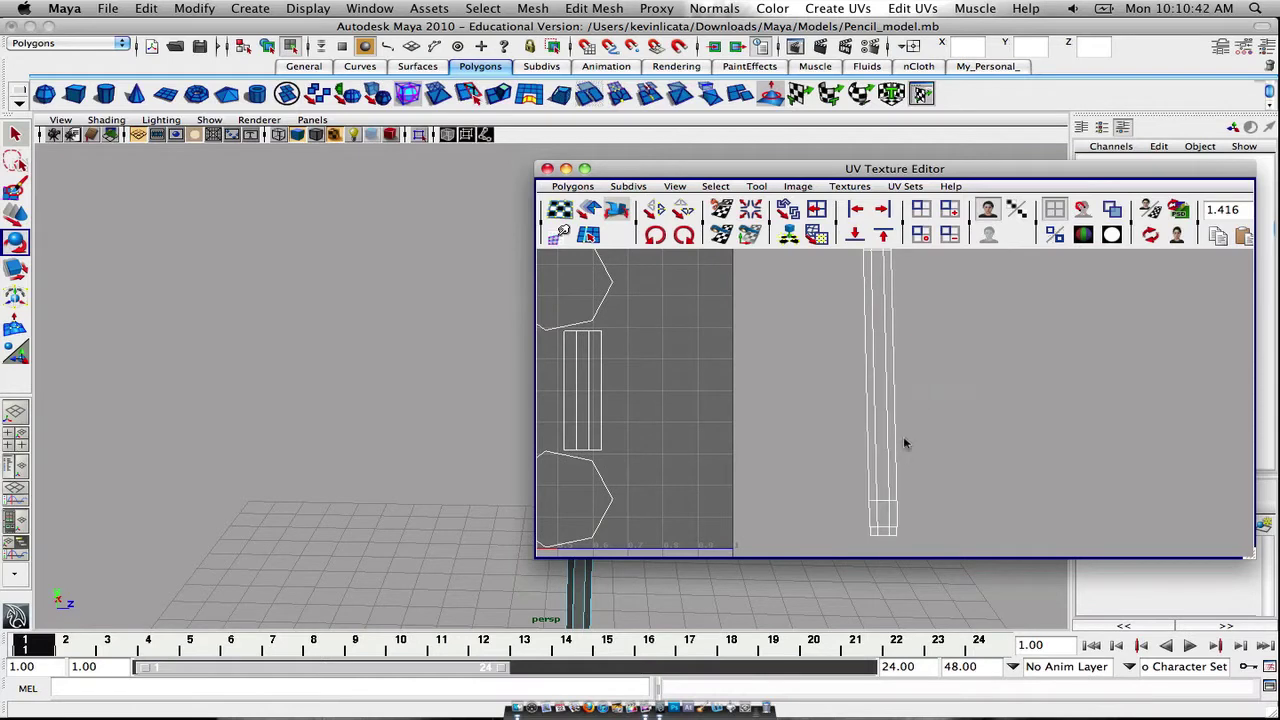
key(z)
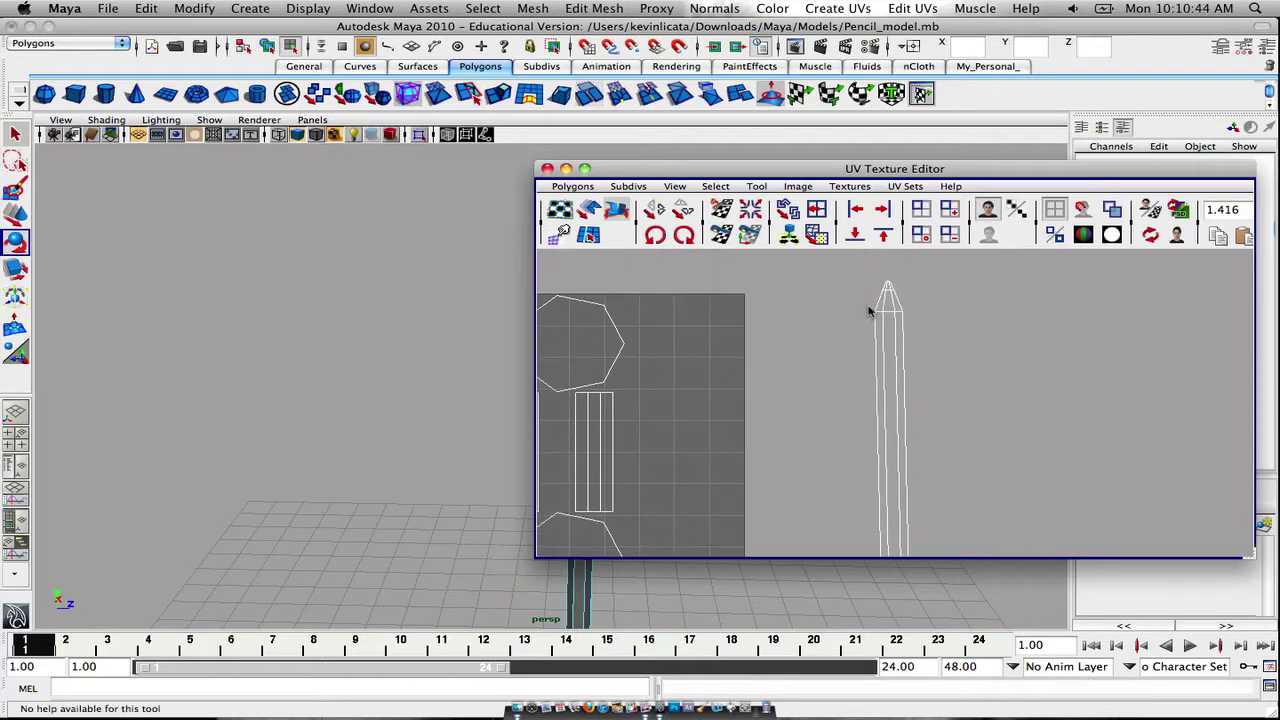
mouse_move(912, 360)
mouse_down()
mouse_move(914, 404)
mouse_move(885, 480)
mouse_up()
alt+middle_drag(895, 440, 894, 392)
scroll(894, 394, down, 3)
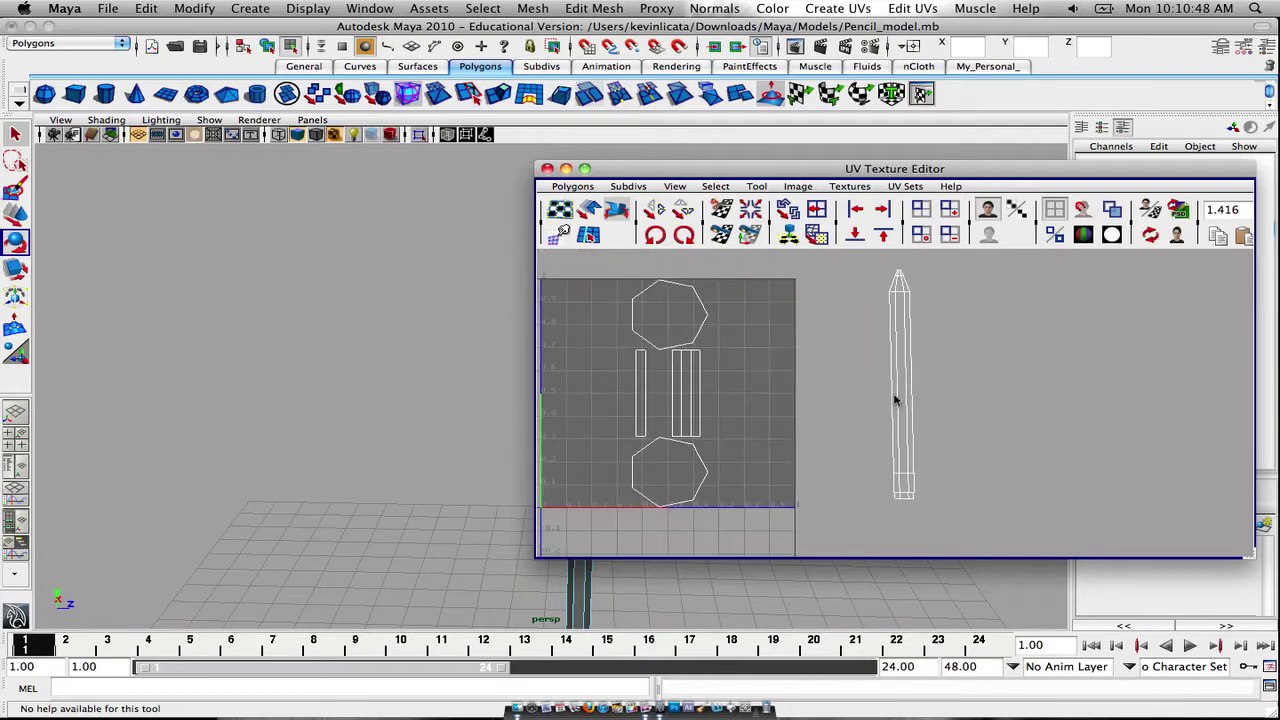
Select all UVs of the pencil-side shell and rotate it slightly until its long edges stand vertical
right_drag(910, 350, 945, 346)
drag(861, 263, 963, 510)
drag(951, 553, 951, 553)
key(e)
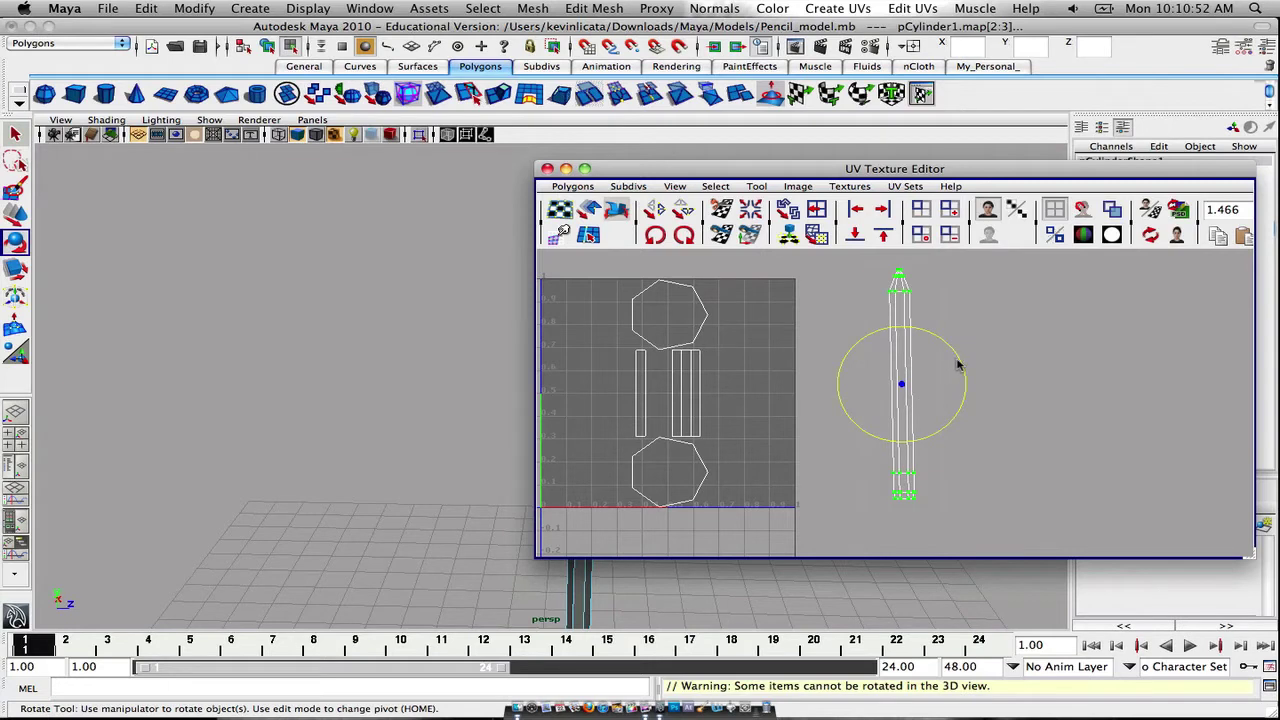
drag(959, 359, 960, 361)
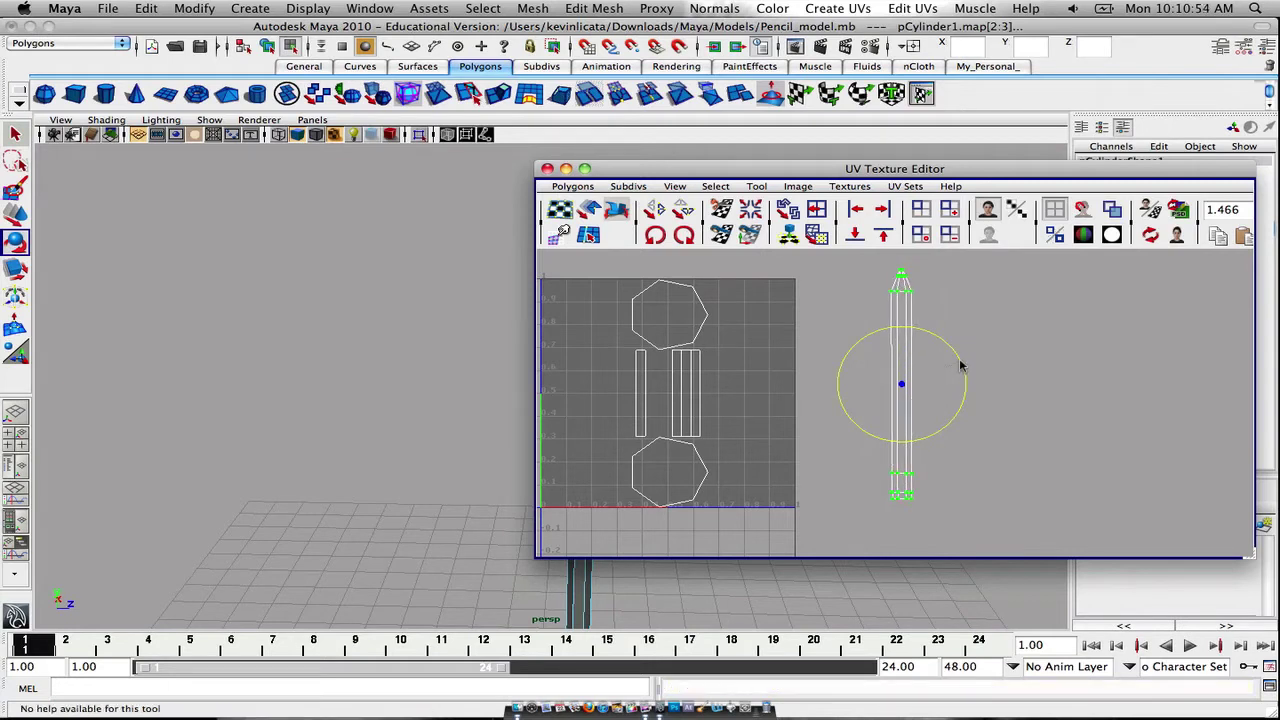
click(974, 366)
scroll(966, 449, up, 5)
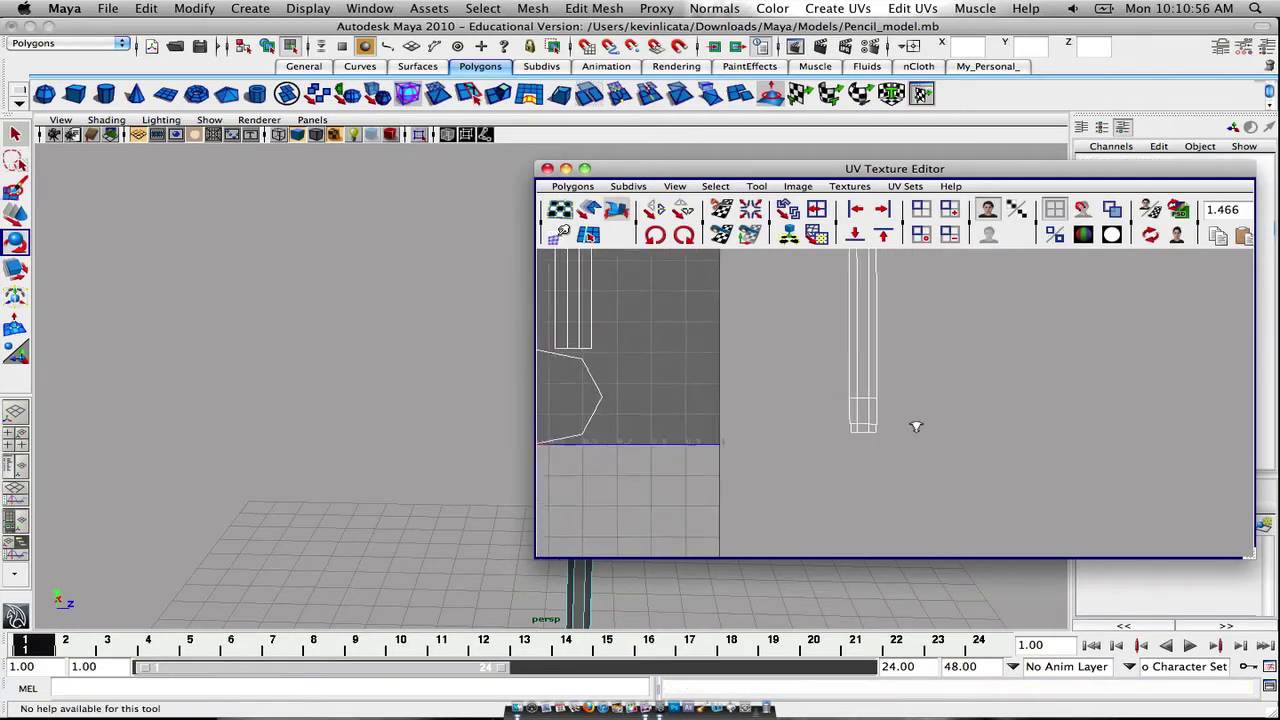
alt+middle_drag(851, 440, 917, 370)
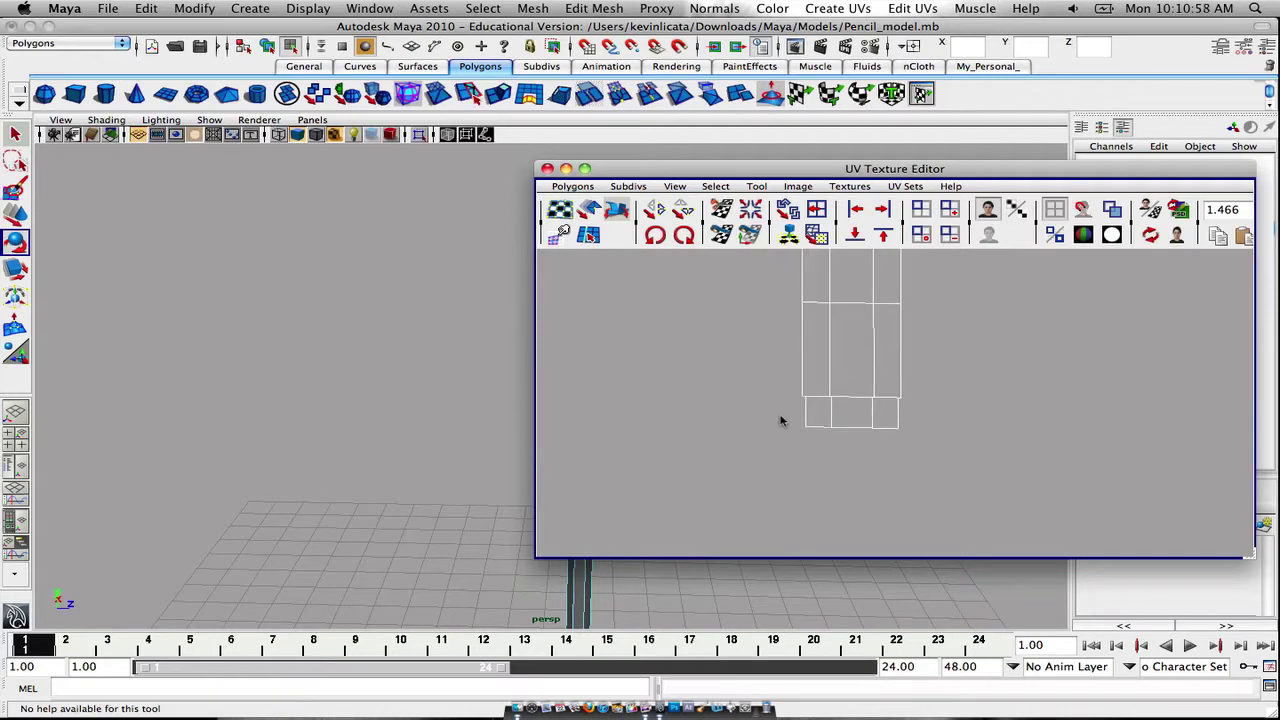
right_drag(784, 414, 791, 413)
drag(791, 413, 970, 441)
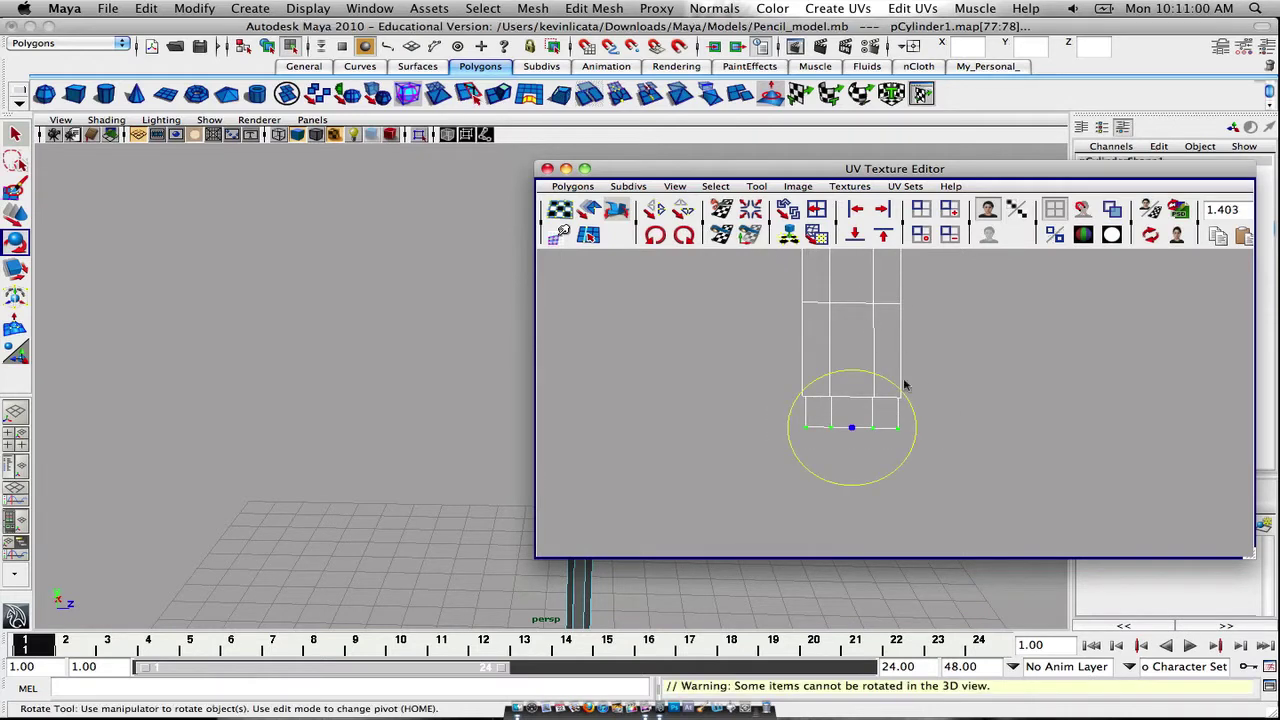
key(super+z)
key(super+z)
key(super+z)
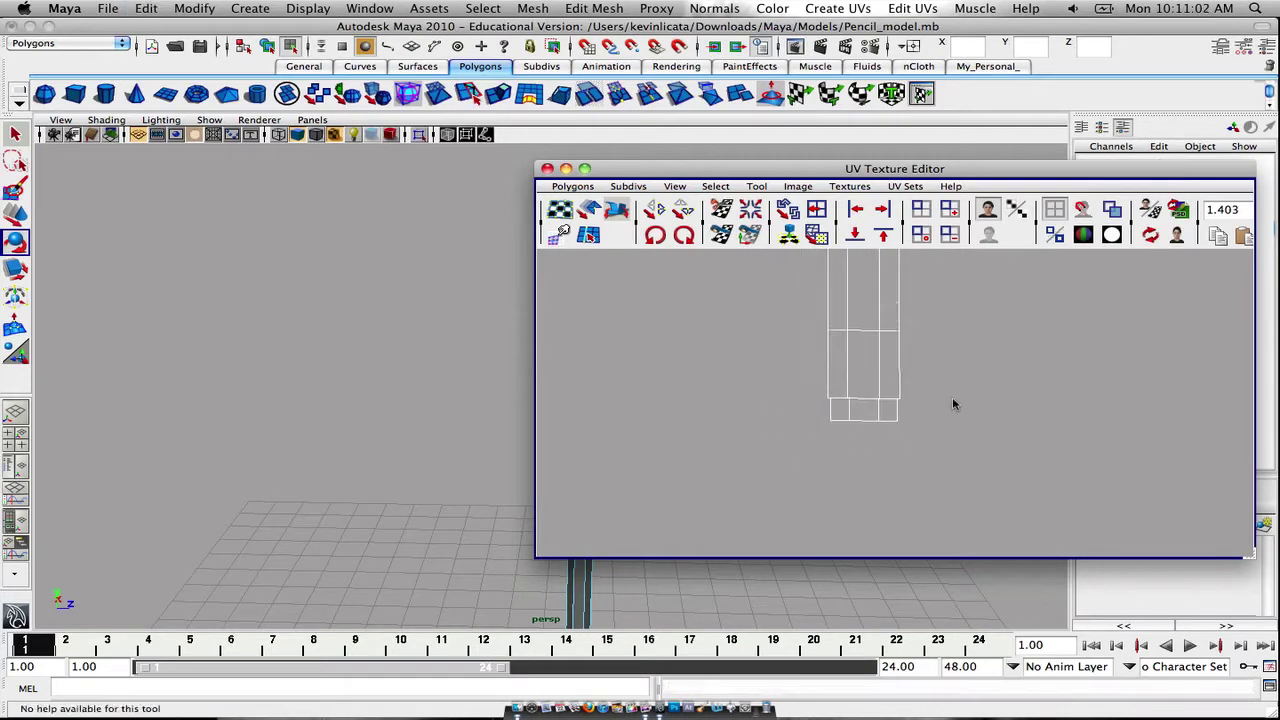
Align the UV row at the base of the sharpened tip to its minimum V value
scroll(952, 397, down, 6)
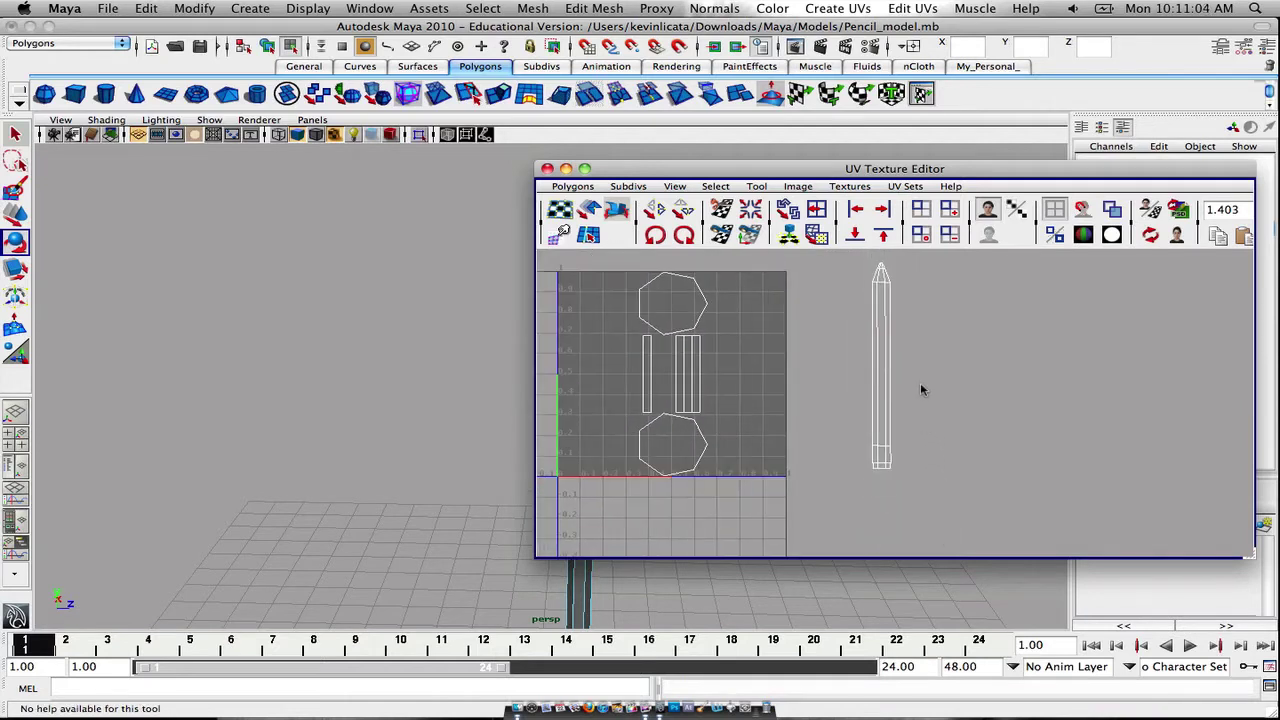
scroll(920, 390, up, 6)
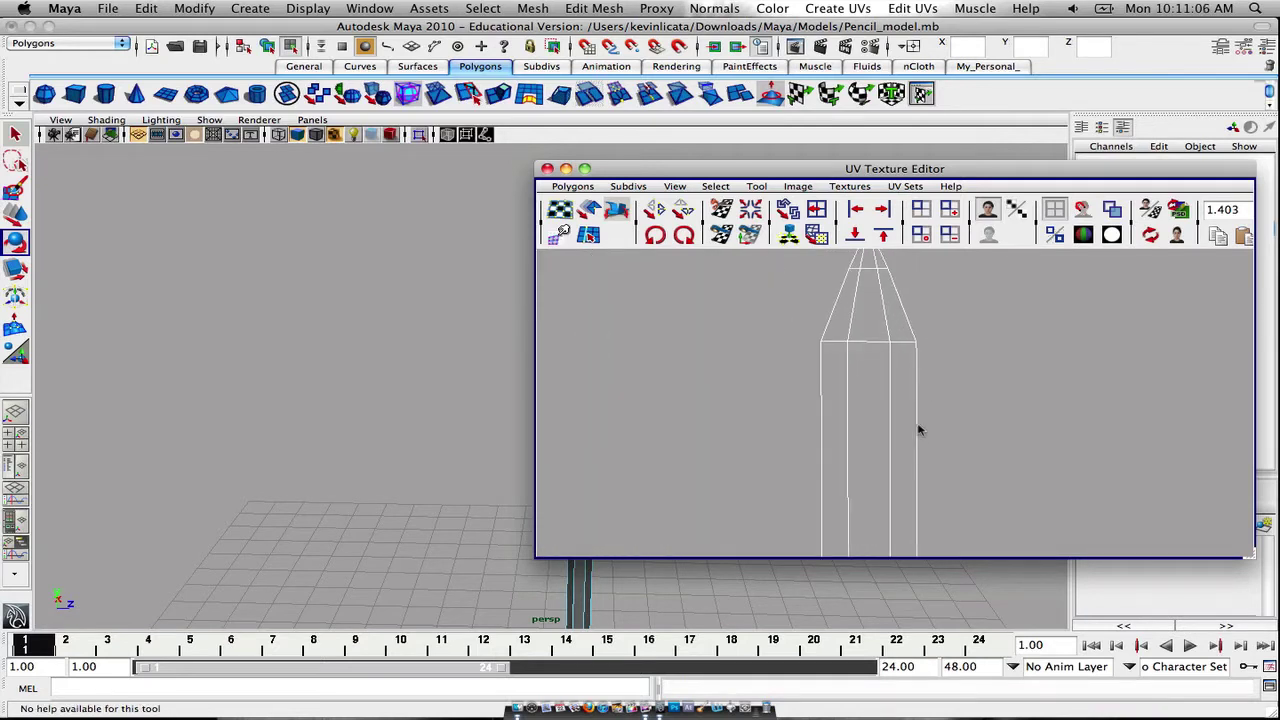
right_drag(856, 361, 904, 362)
drag(777, 321, 958, 347)
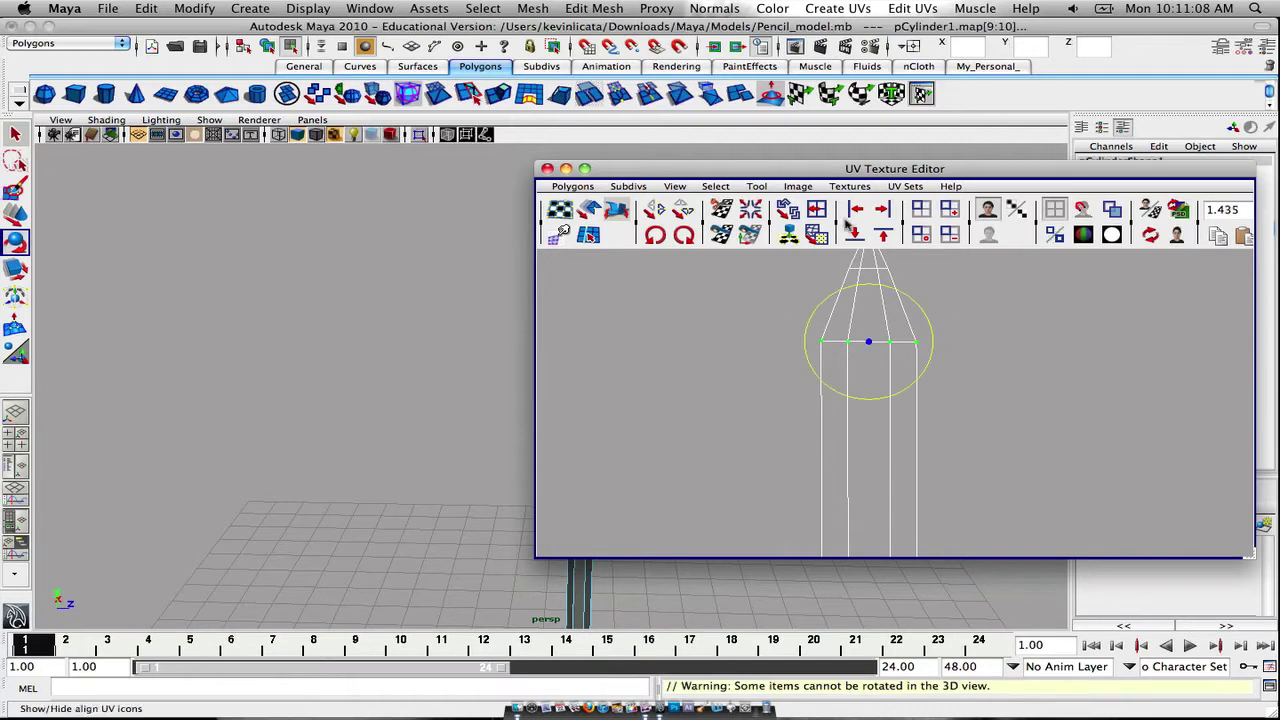
click(856, 236)
click(977, 338)
Align the UV row partway up the sharpened tip to its maximum V value
alt+middle_drag(976, 336, 973, 372)
drag(840, 289, 936, 316)
click(881, 237)
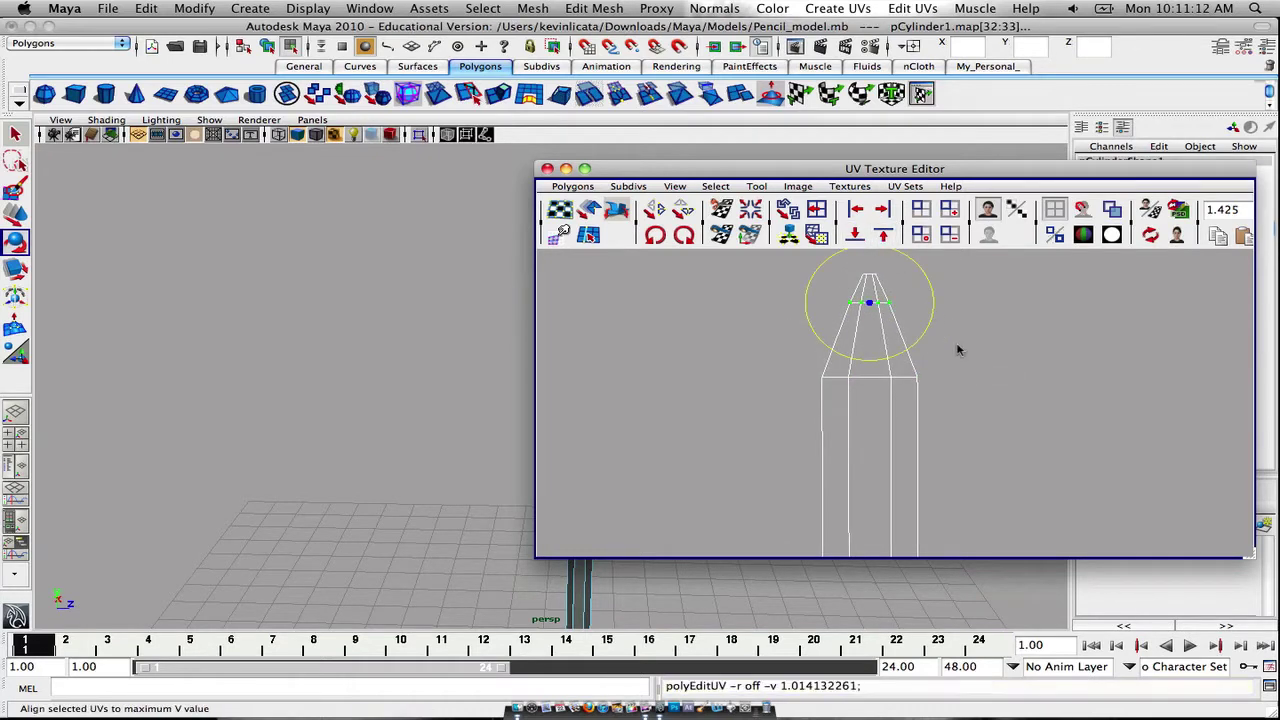
click(955, 346)
Select the corner UVs along the shell's right long edge and align them to the maximum U value
alt+middle_drag(954, 401, 953, 330)
alt+right_drag(952, 449, 949, 414)
drag(897, 287, 943, 329)
alt+middle_drag(952, 425, 952, 318)
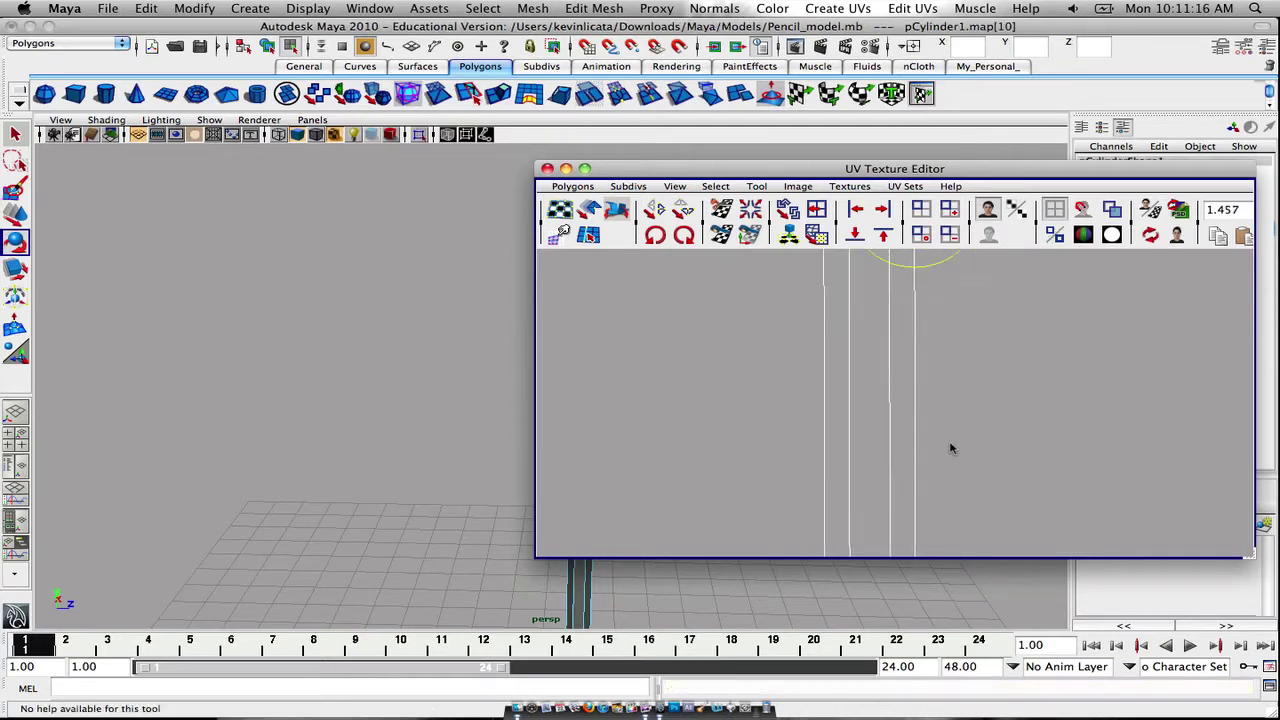
key(w)
scroll(974, 437, down, 3)
alt+middle_drag(974, 437, 962, 320)
mouse_move(974, 511)
alt+middle_down()
mouse_move(966, 340)
mouse_move(903, 442)
alt+middle_up()
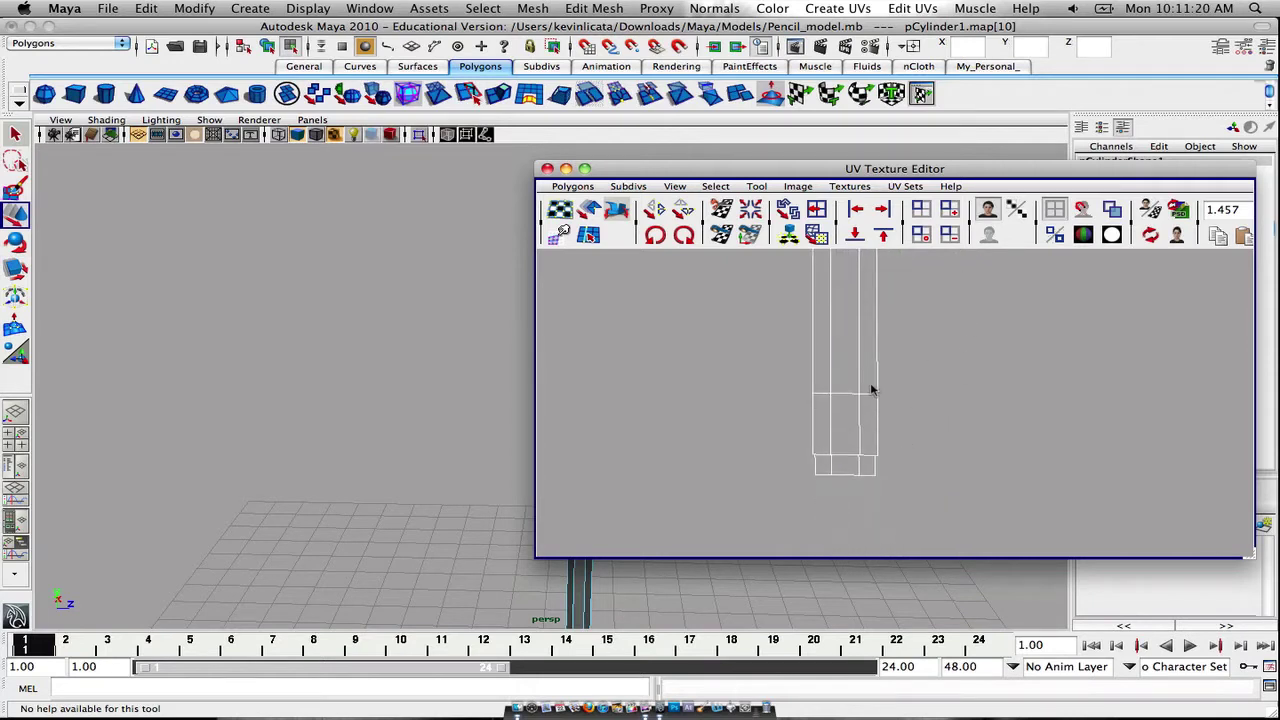
shift+drag(870, 383, 891, 460)
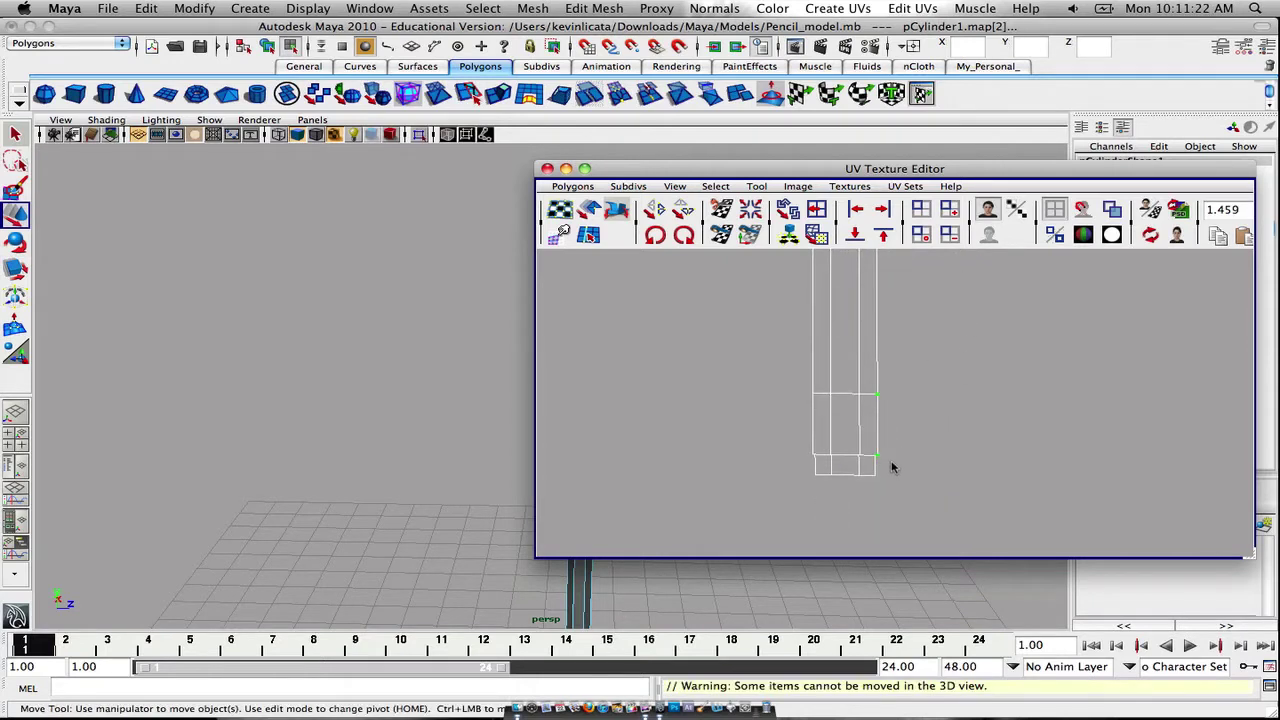
click(882, 208)
Align the third UV row from the eraser end to minimum V and the row just below it to maximum V
drag(784, 376, 931, 396)
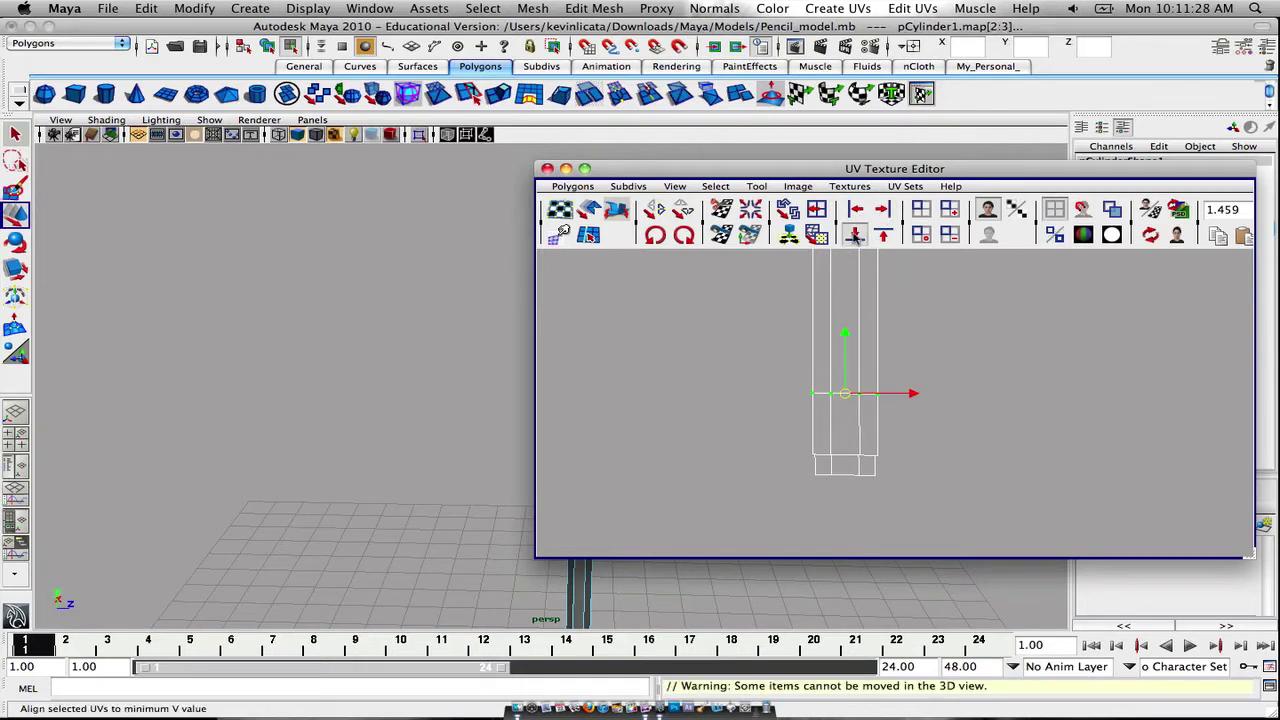
click(855, 236)
drag(798, 446, 942, 463)
click(876, 236)
click(944, 427)
Align the lowest UV row at the eraser end to its maximum V value
drag(803, 473, 917, 487)
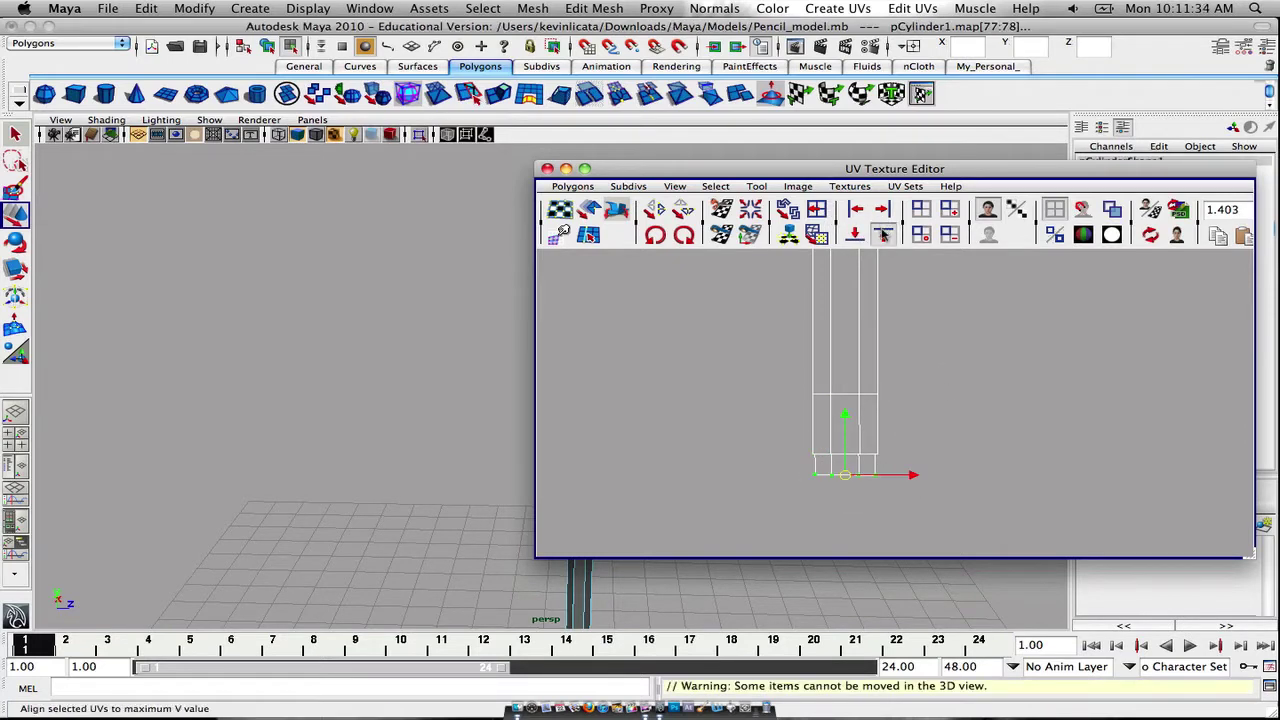
click(882, 210)
click(937, 413)
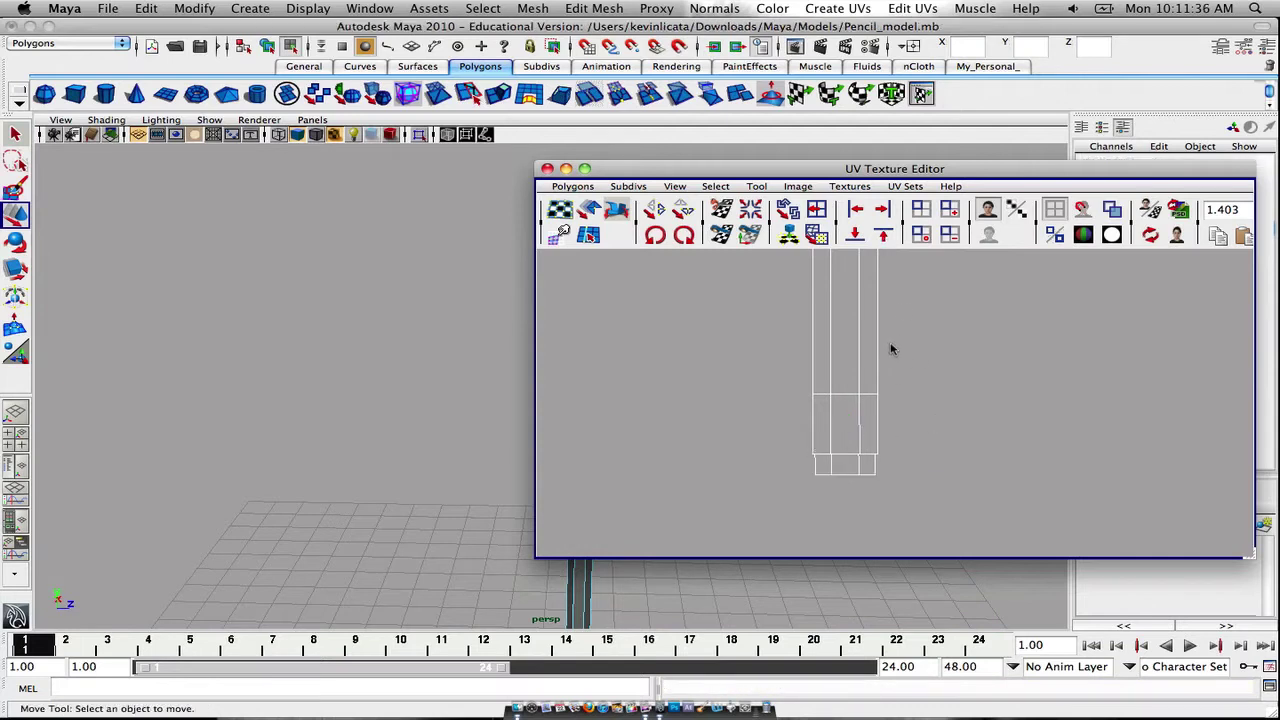
Select the corner UVs along the shell's left long edge, from the eraser end up to the base of the sharpened tip
drag(797, 450, 824, 462)
alt+middle_drag(829, 341, 861, 242)
alt+right_drag(860, 391, 849, 503)
alt+middle_drag(849, 503, 870, 340)
alt+middle_drag(893, 286, 871, 354)
mouse_move(870, 411)
alt+middle_down()
mouse_move(866, 372)
mouse_move(866, 393)
alt+middle_up()
click(855, 403)
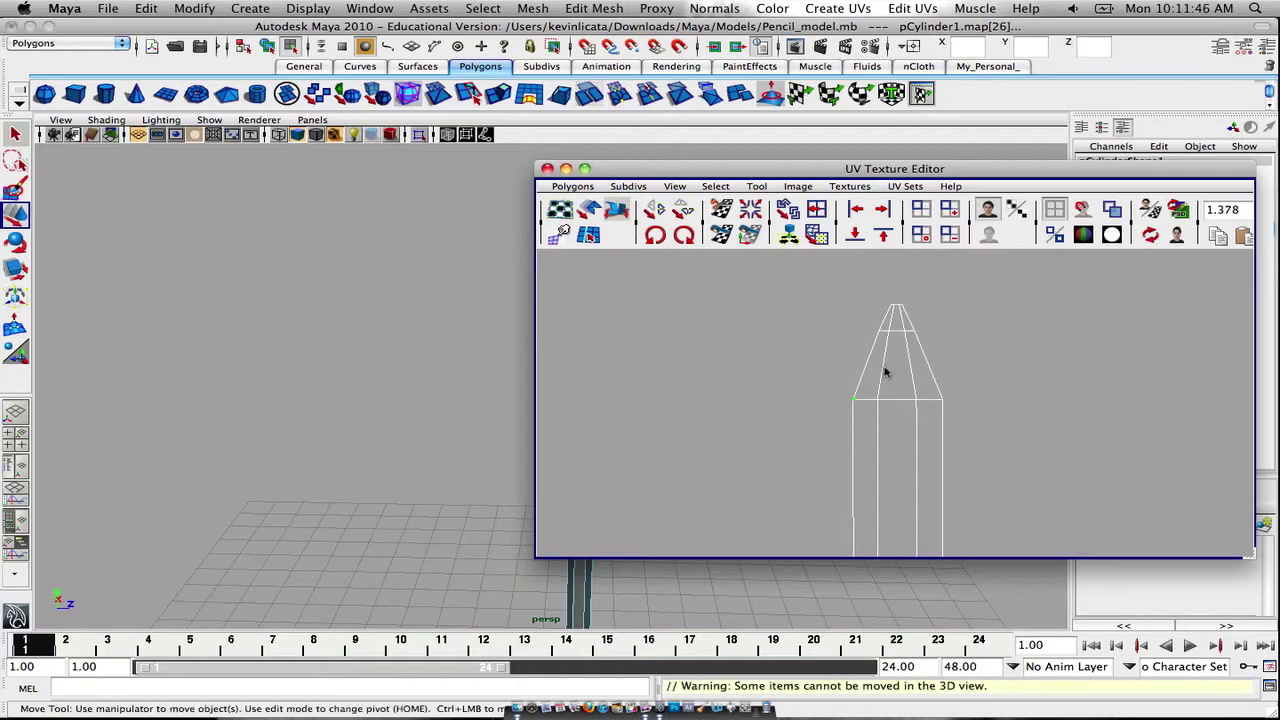
Try aligning the selected left-edge UVs to the maximum U value
click(884, 211)
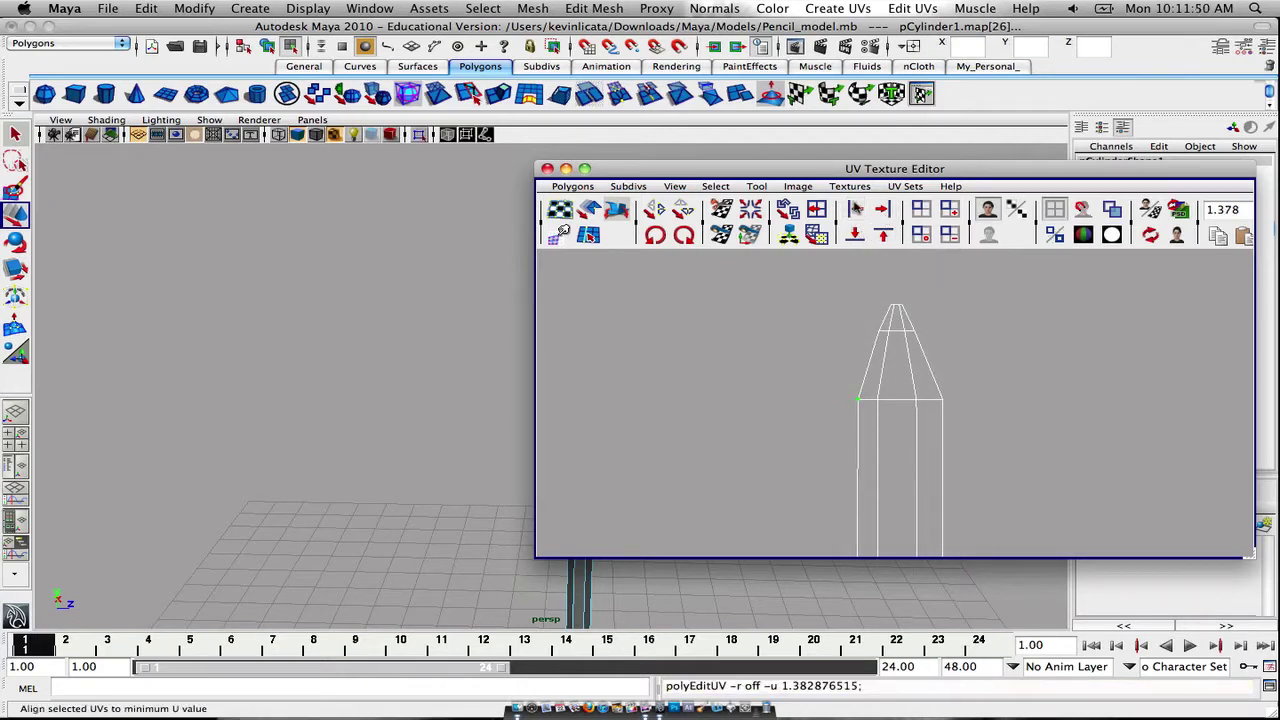
click(855, 207)
key(super+z)
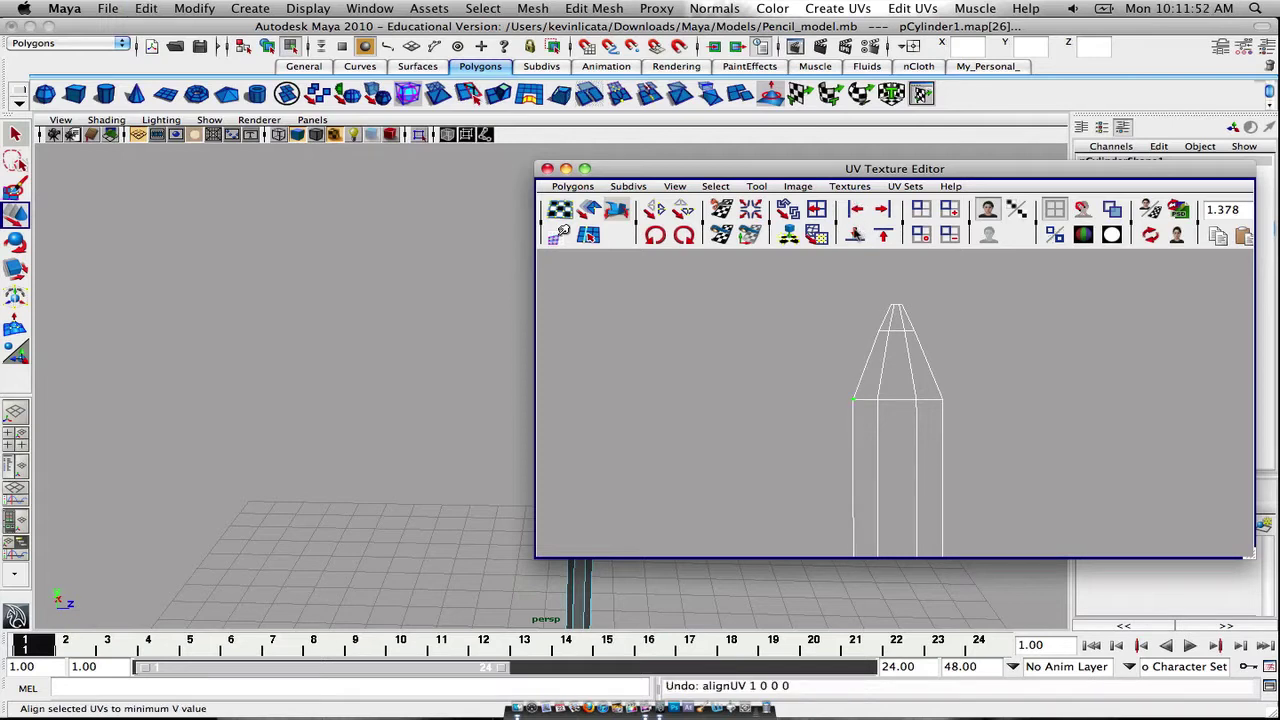
Align the selected left-edge UVs to their minimum U value and clear the selection
click(855, 214)
scroll(963, 419, down, 1)
alt+middle_drag(963, 419, 953, 386)
click(952, 483)
scroll(950, 485, down, 1)
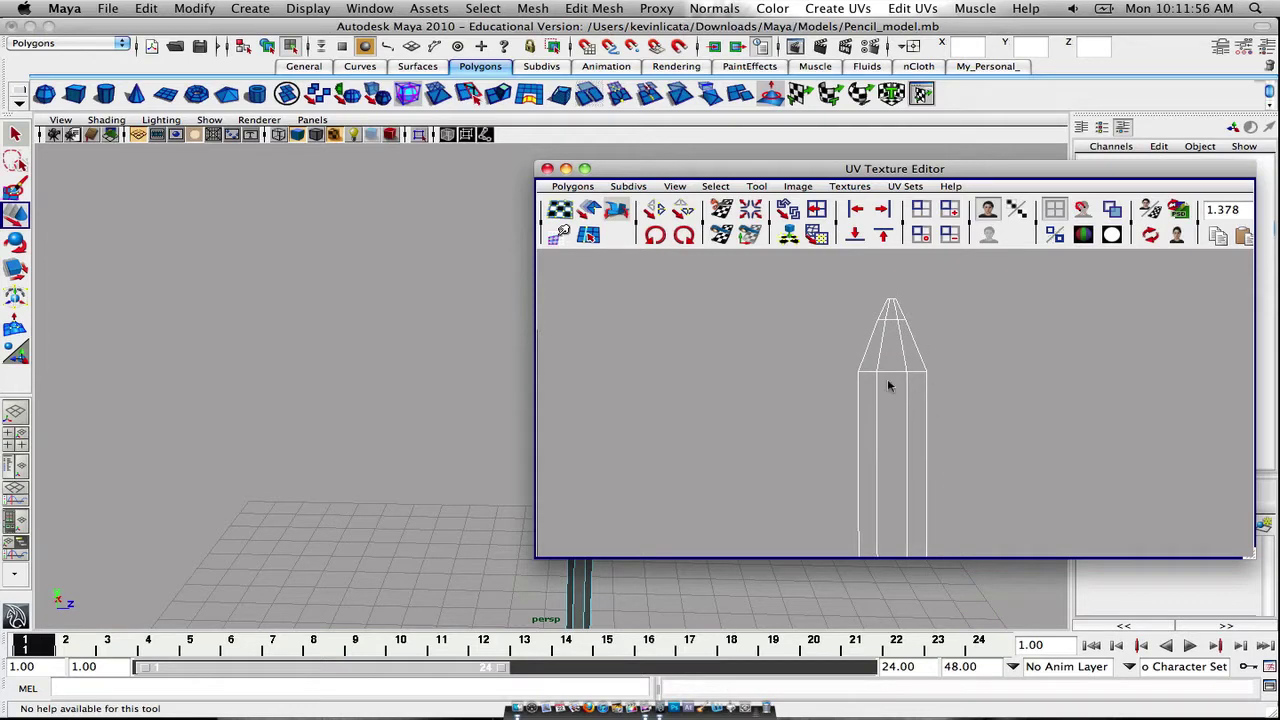
Try aligning the two lowest left corner UVs at the eraser end to their minimum U value
scroll(892, 403, up, 5)
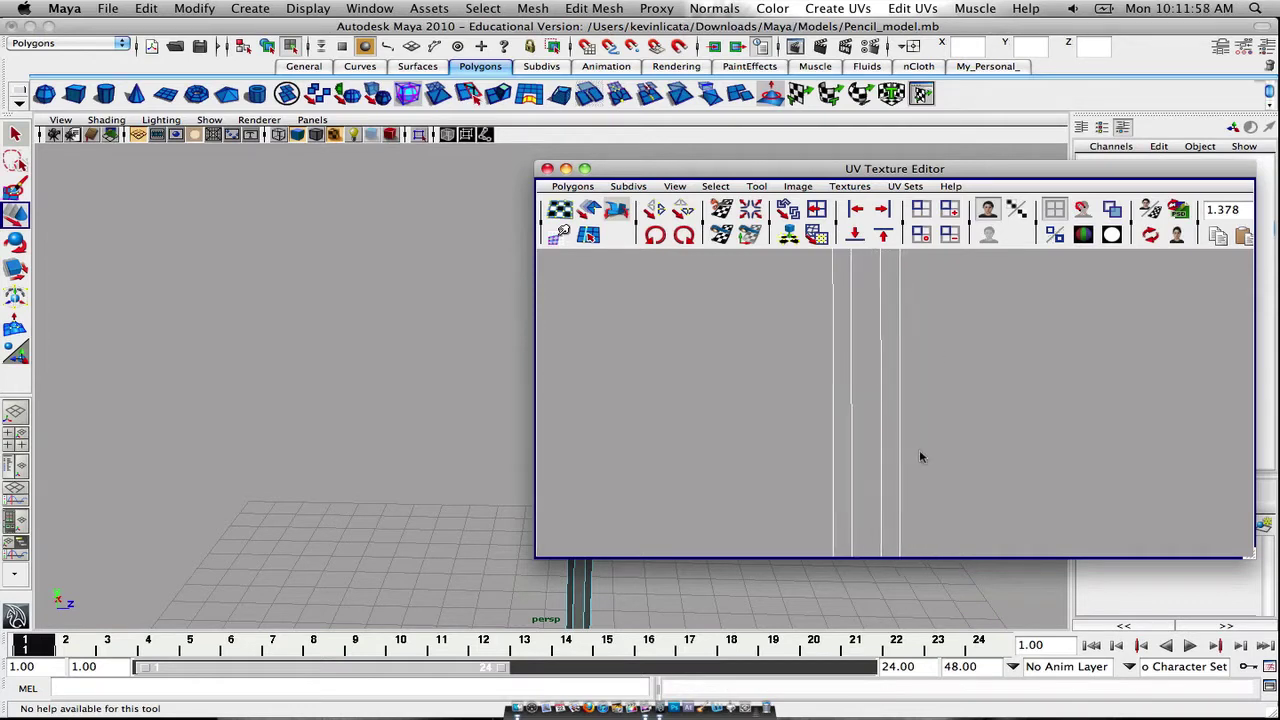
mouse_move(878, 367)
alt+middle_down()
mouse_move(880, 437)
mouse_move(881, 279)
alt+middle_up()
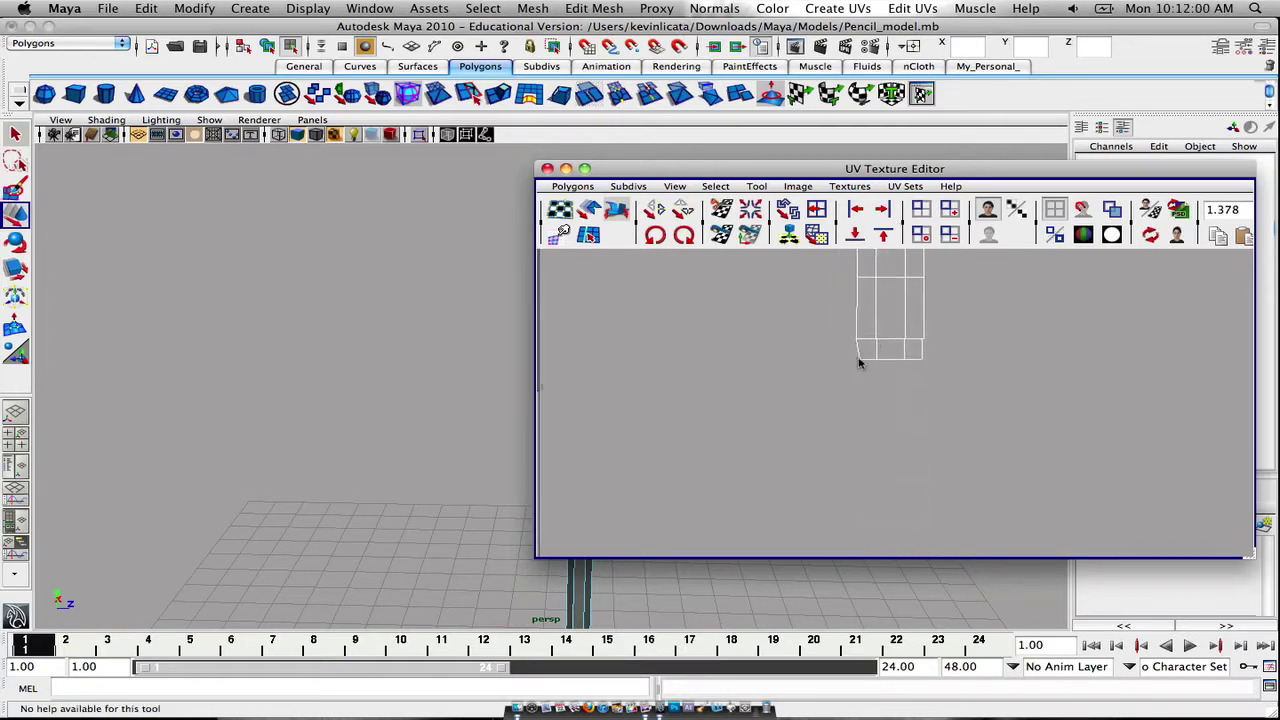
mouse_move(870, 371)
mouse_down()
mouse_move(852, 352)
mouse_move(866, 346)
mouse_up()
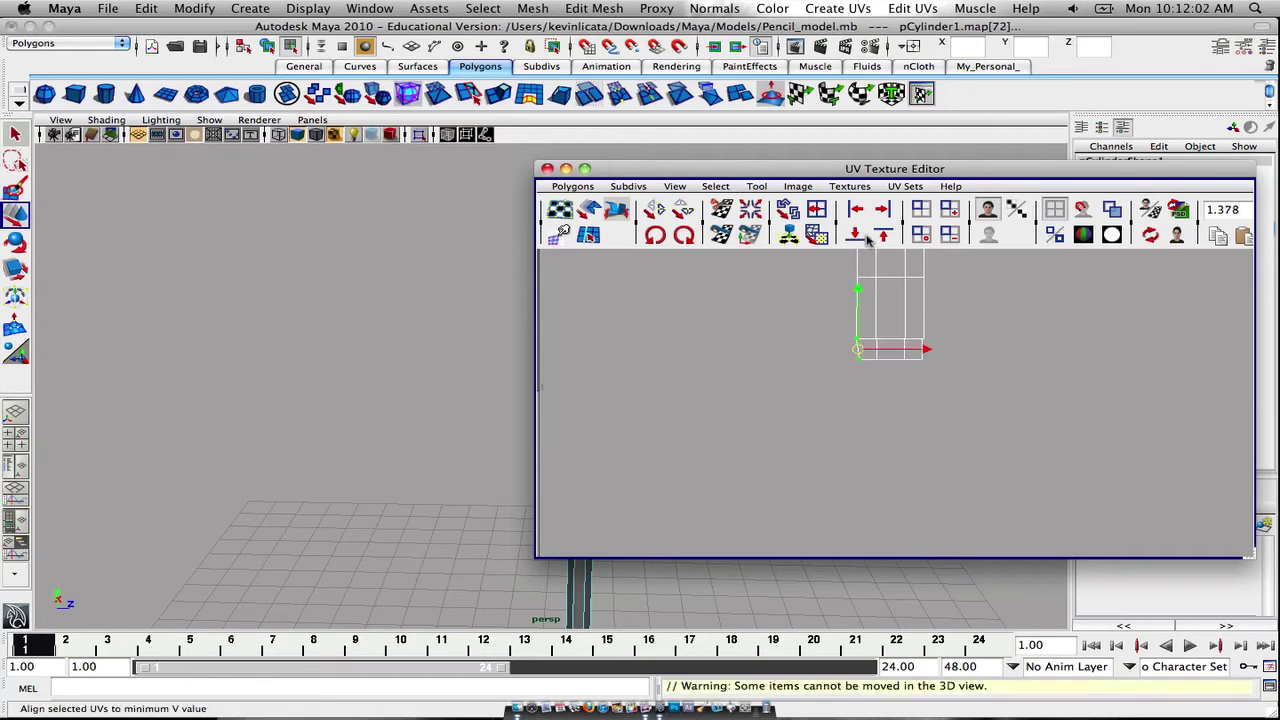
click(857, 218)
click(969, 291)
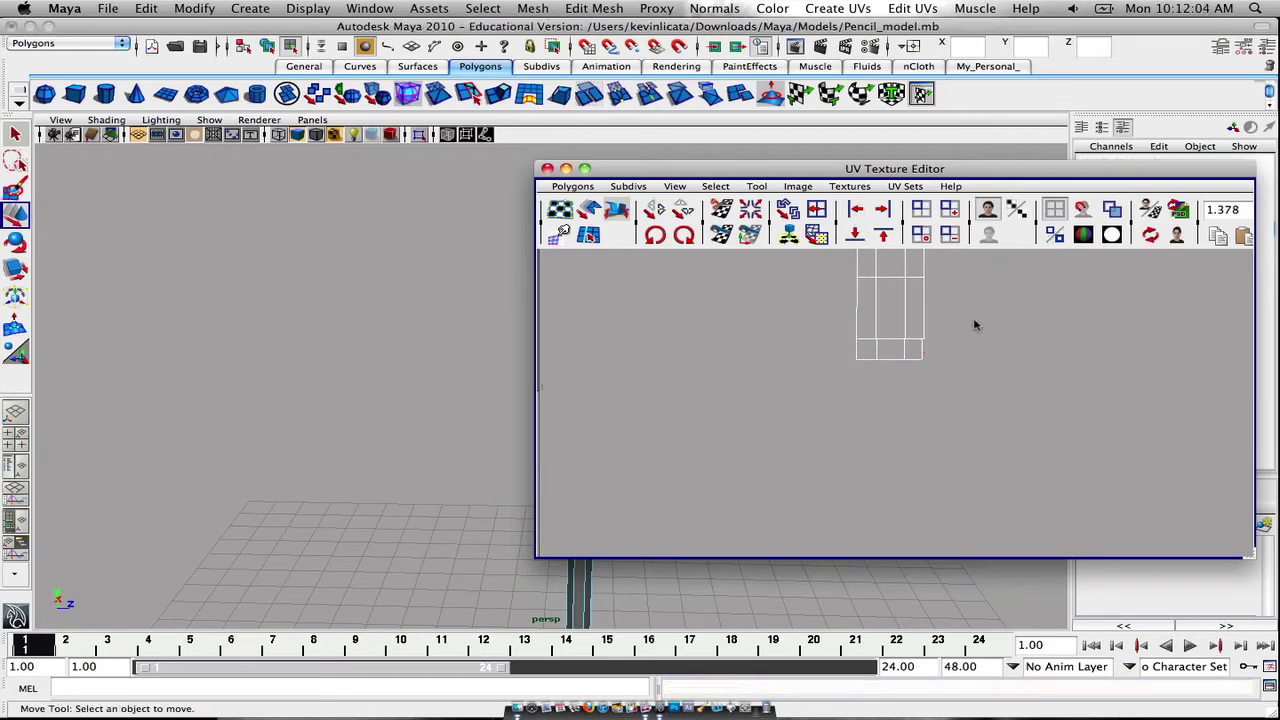
key(ctrl+z)
key(ctrl+z)
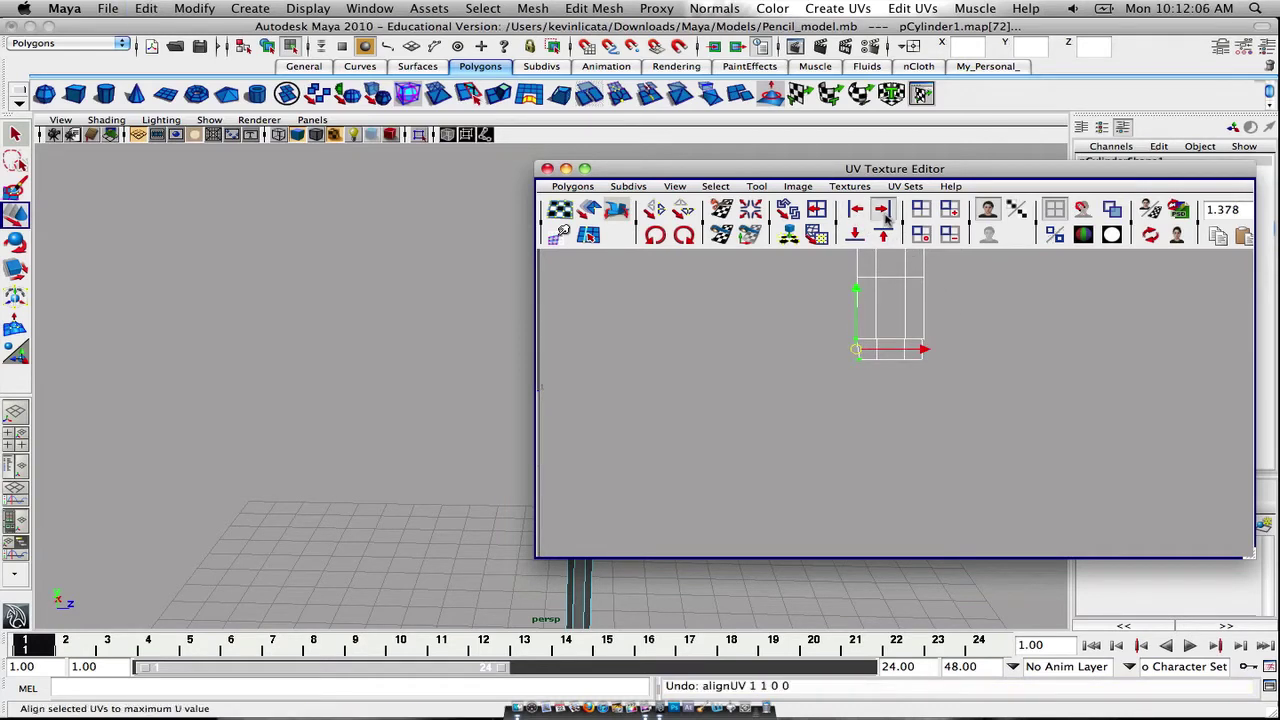
Try aligning the two lowest left corner UVs at the eraser end to their maximum U value
click(884, 214)
click(966, 337)
alt+middle_drag(966, 336, 943, 383)
scroll(919, 407, up, 5)
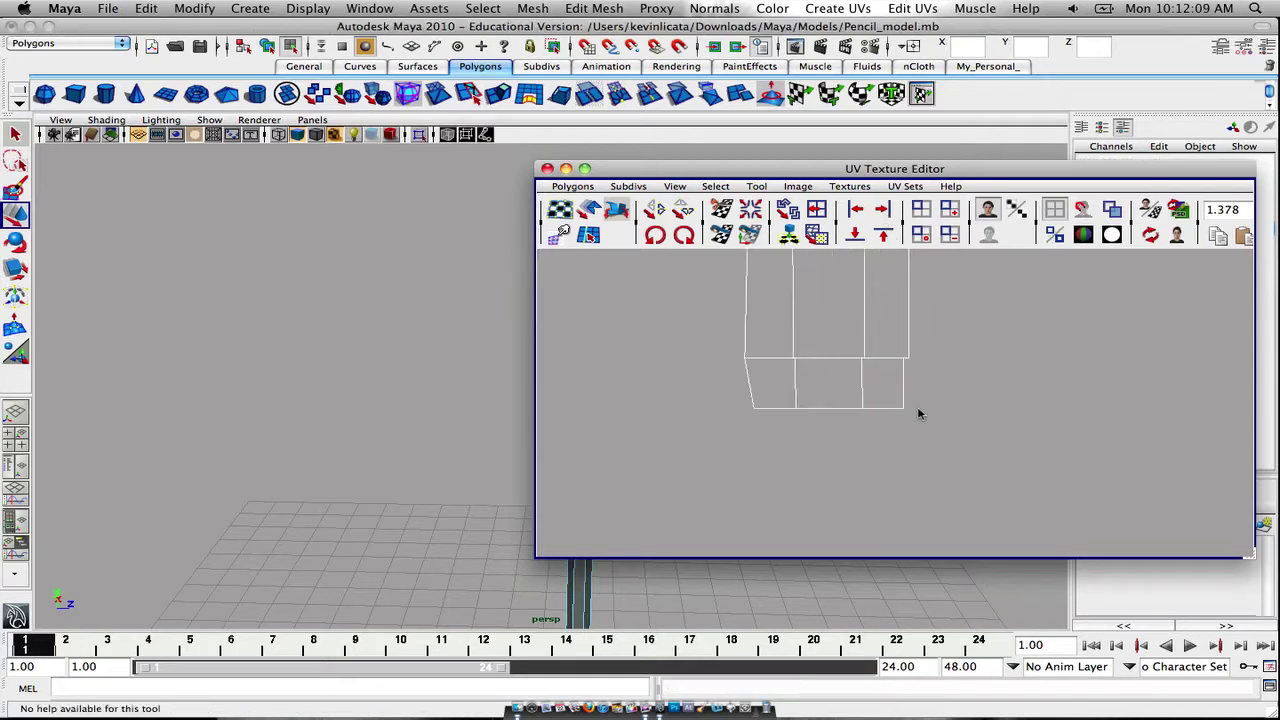
click(753, 405)
alt+right_drag(792, 393, 768, 354)
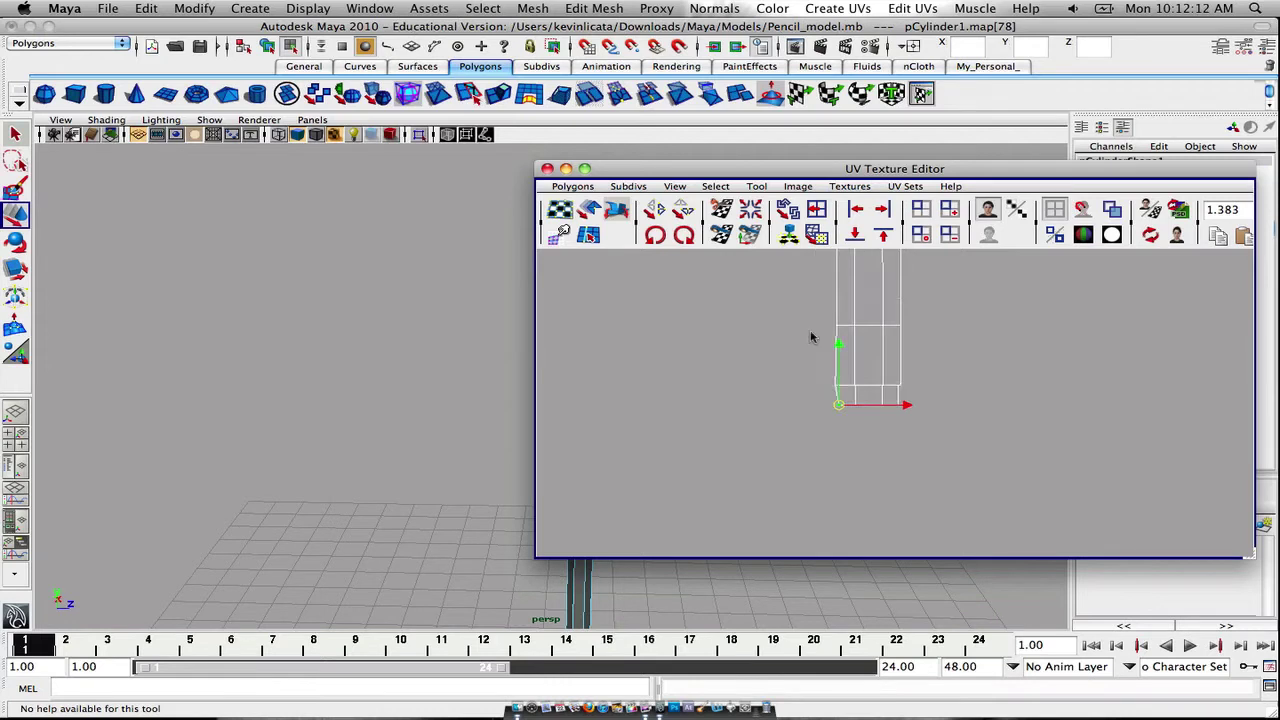
click(809, 323)
Reselect the two lowest left-edge UVs, try the maximum U alignment again, and undo it
scroll(809, 396, up, 5)
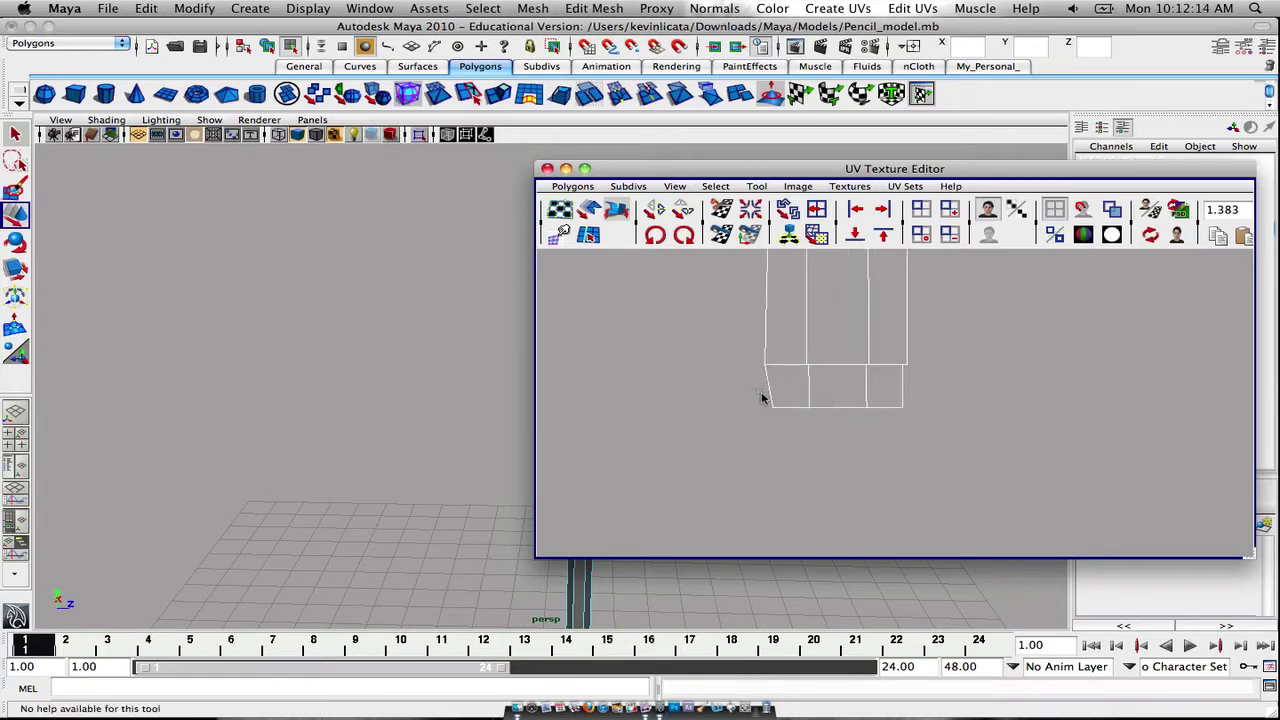
drag(776, 407, 781, 413)
shift+drag(751, 346, 777, 378)
click(889, 213)
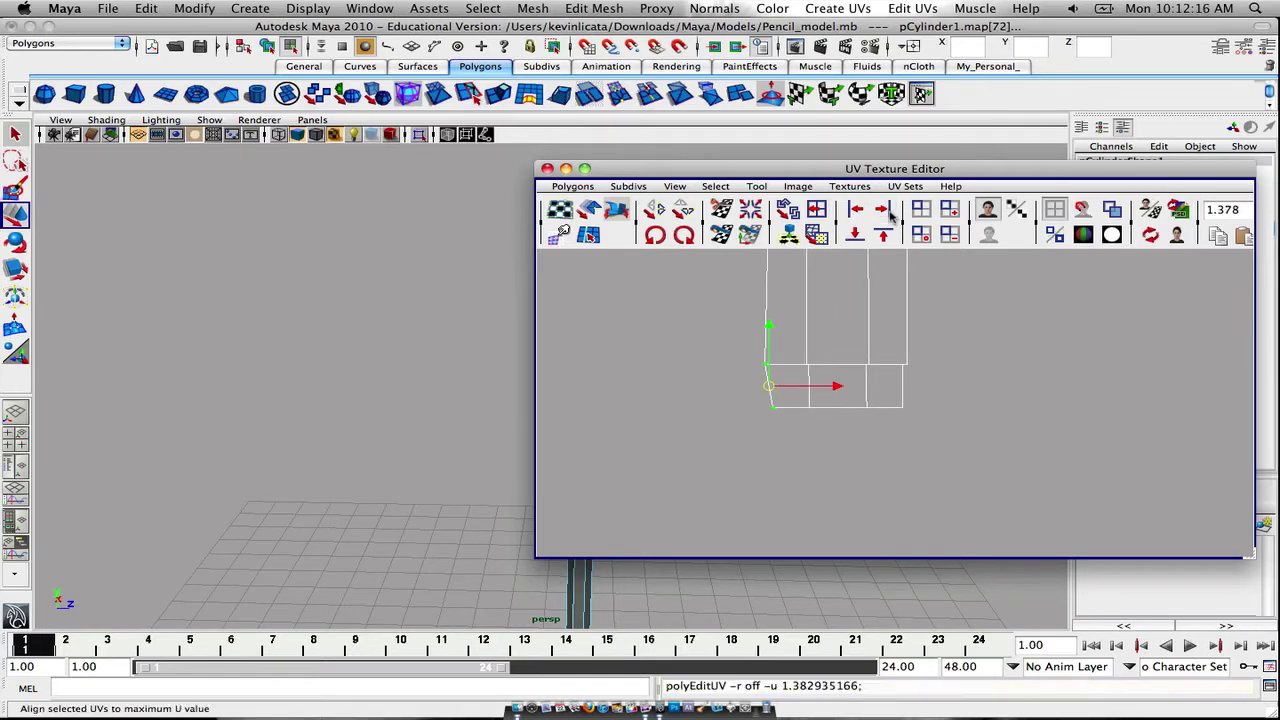
key(super+z)
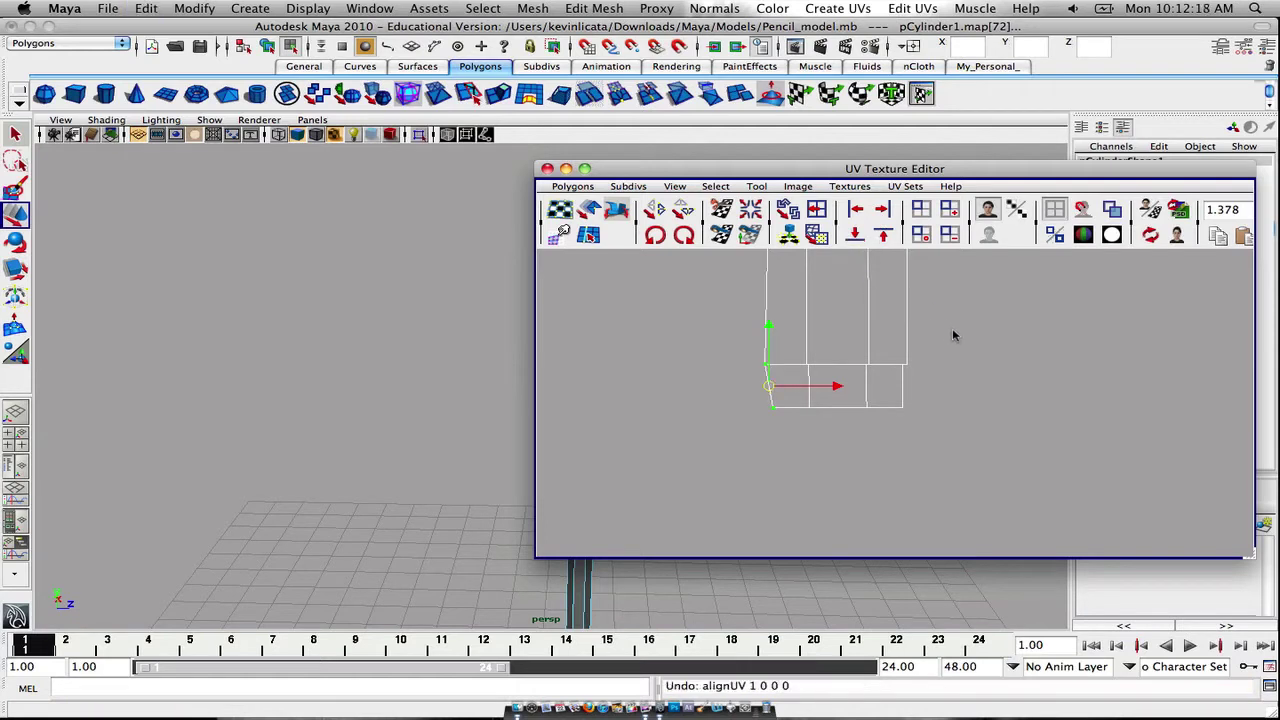
click(953, 331)
Align the UV row at the base of the sharpened tip to its maximum V value
scroll(953, 331, down, 12)
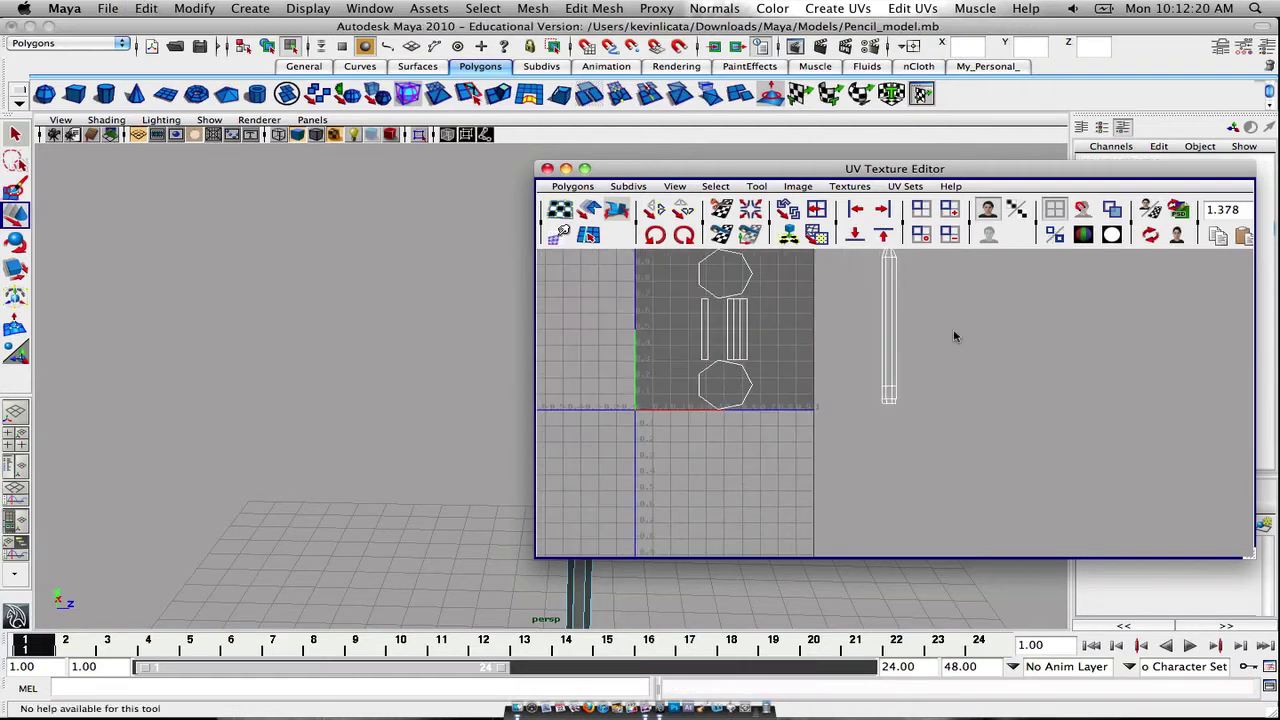
scroll(953, 329, up, 5)
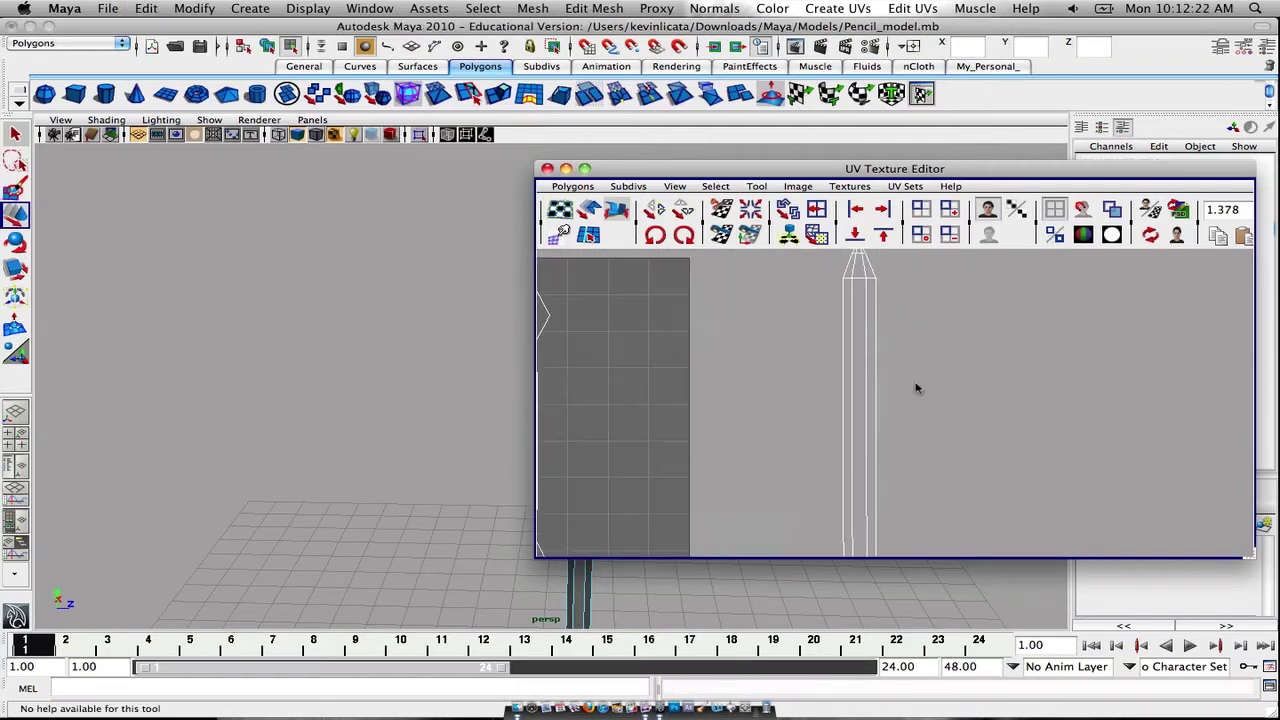
alt+middle_drag(898, 368, 918, 466)
scroll(883, 369, up, 5)
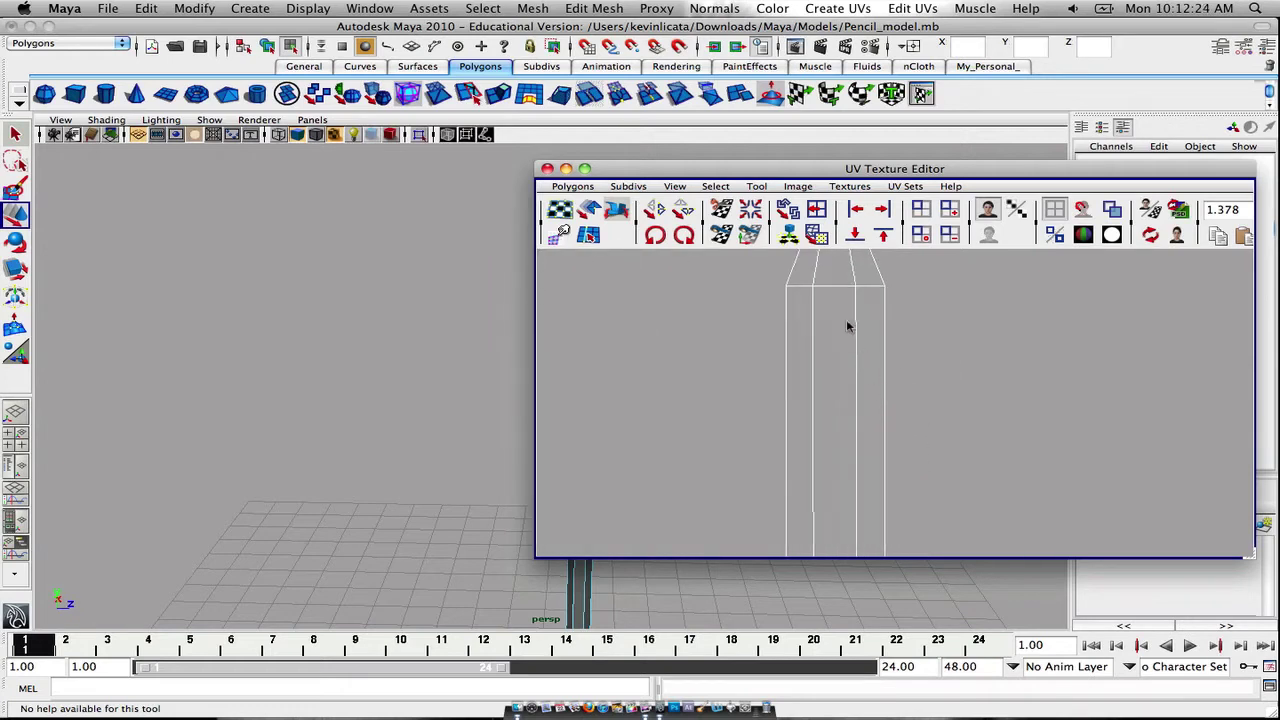
alt+middle_drag(822, 303, 848, 378)
drag(940, 376, 940, 376)
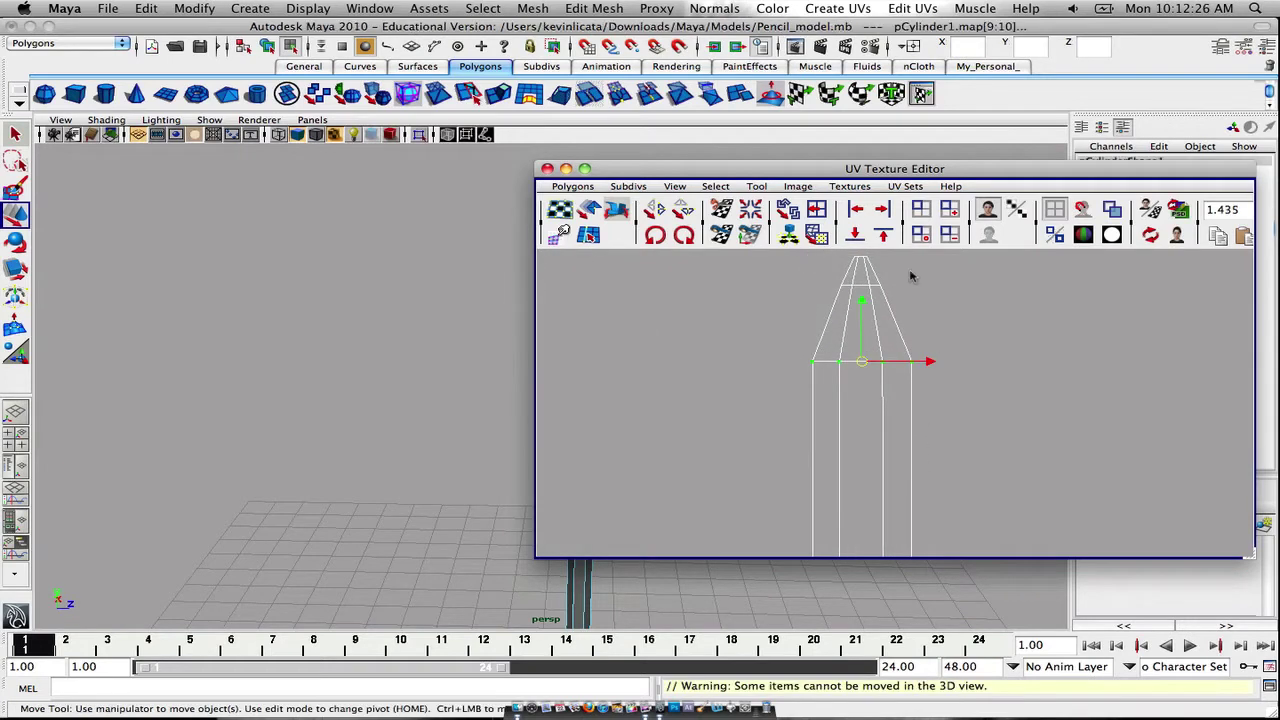
click(885, 234)
click(927, 385)
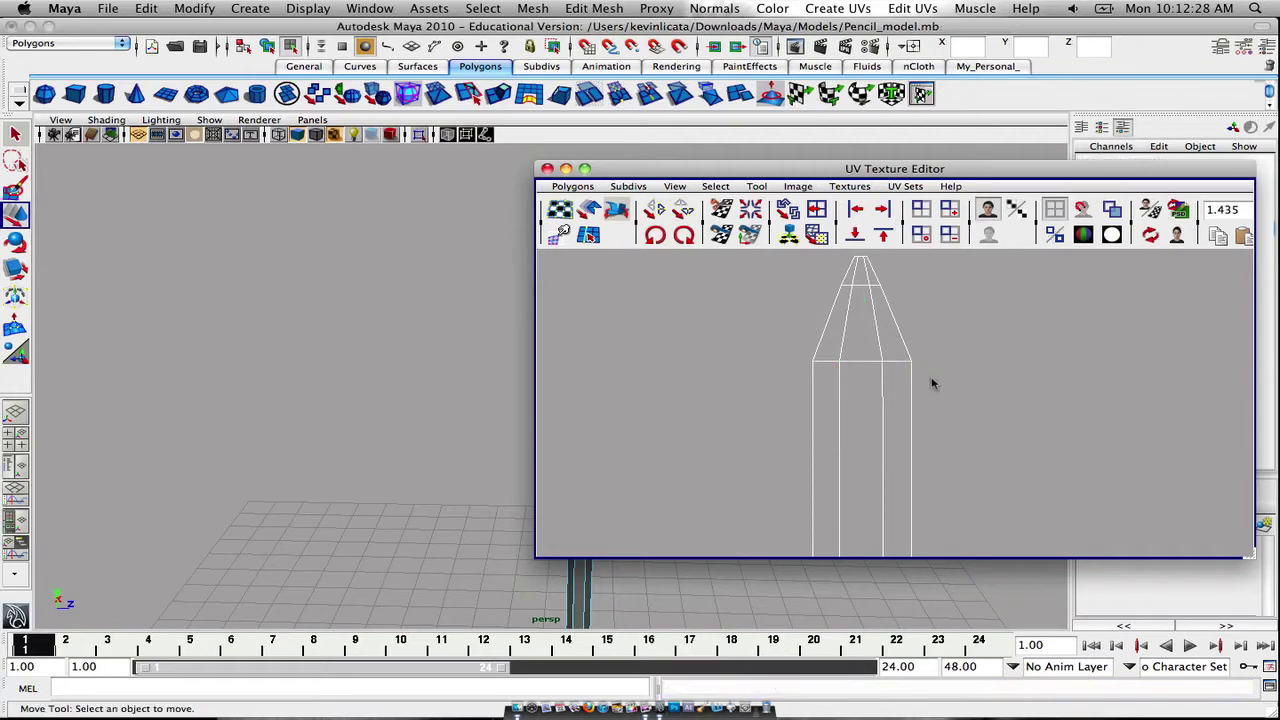
Select the three lowest UVs on the left edge at the eraser end and align them to the maximum U value
alt+middle_drag(928, 463, 967, 303)
alt+middle_drag(965, 482, 970, 285)
mouse_move(977, 442)
alt+middle_down()
mouse_move(960, 258)
mouse_move(962, 276)
alt+middle_up()
alt+middle_drag(966, 433, 960, 367)
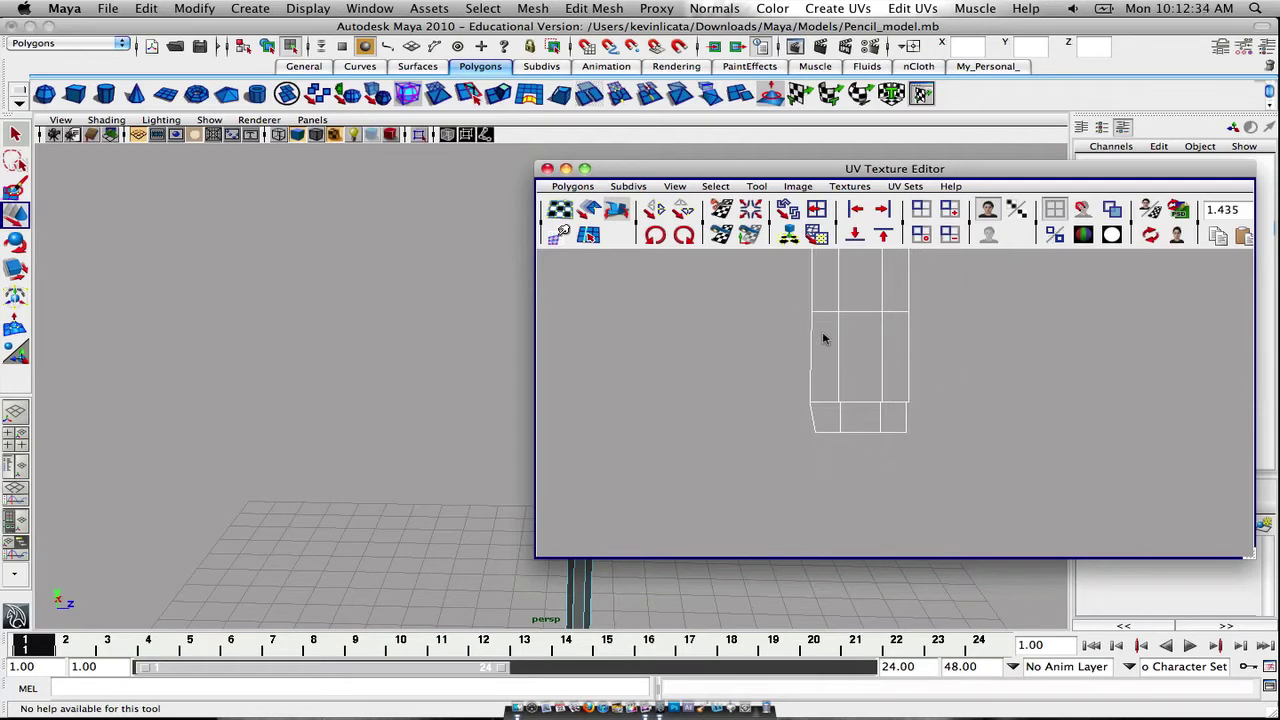
drag(817, 318, 818, 319)
shift+drag(790, 384, 818, 412)
shift+drag(806, 420, 827, 443)
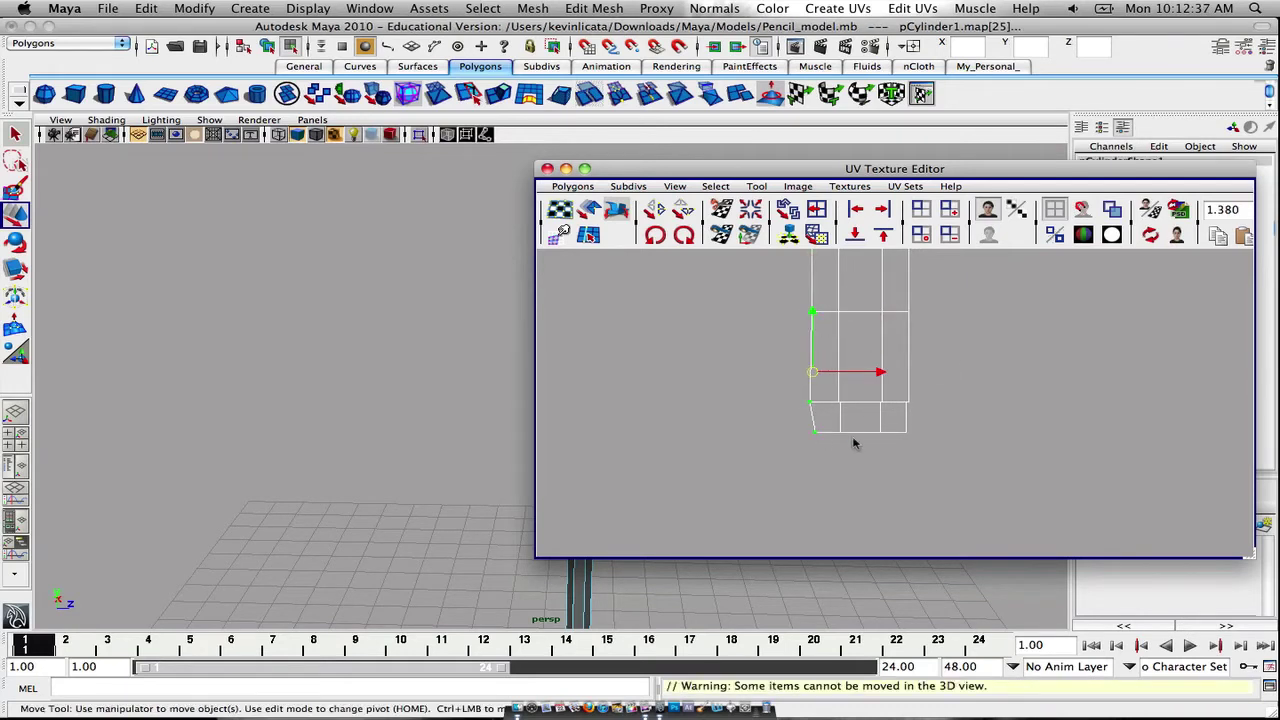
click(883, 212)
alt+middle_drag(944, 305, 931, 467)
click(942, 373)
Align the topmost UV row at the pencil's point to its maximum V value
alt+right_drag(942, 373, 914, 386)
alt+middle_drag(914, 386, 903, 495)
alt+middle_drag(906, 385, 900, 483)
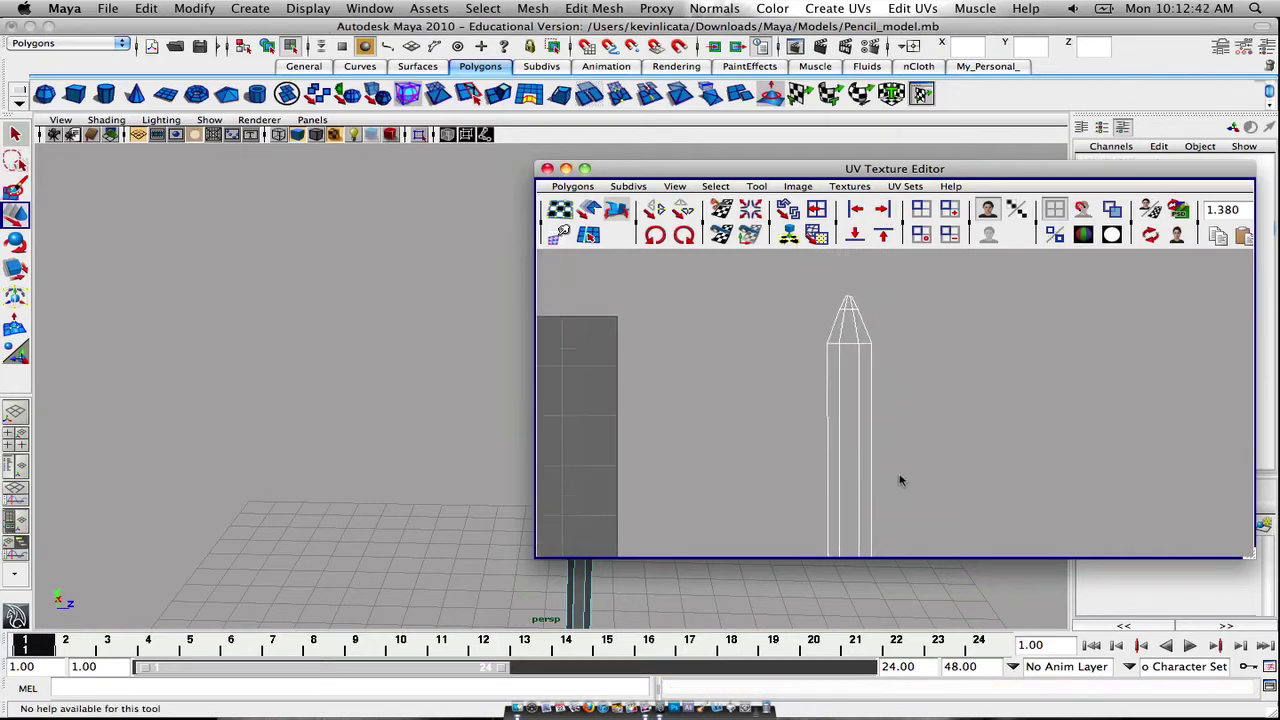
scroll(899, 480, down, 2)
scroll(896, 485, up, 6)
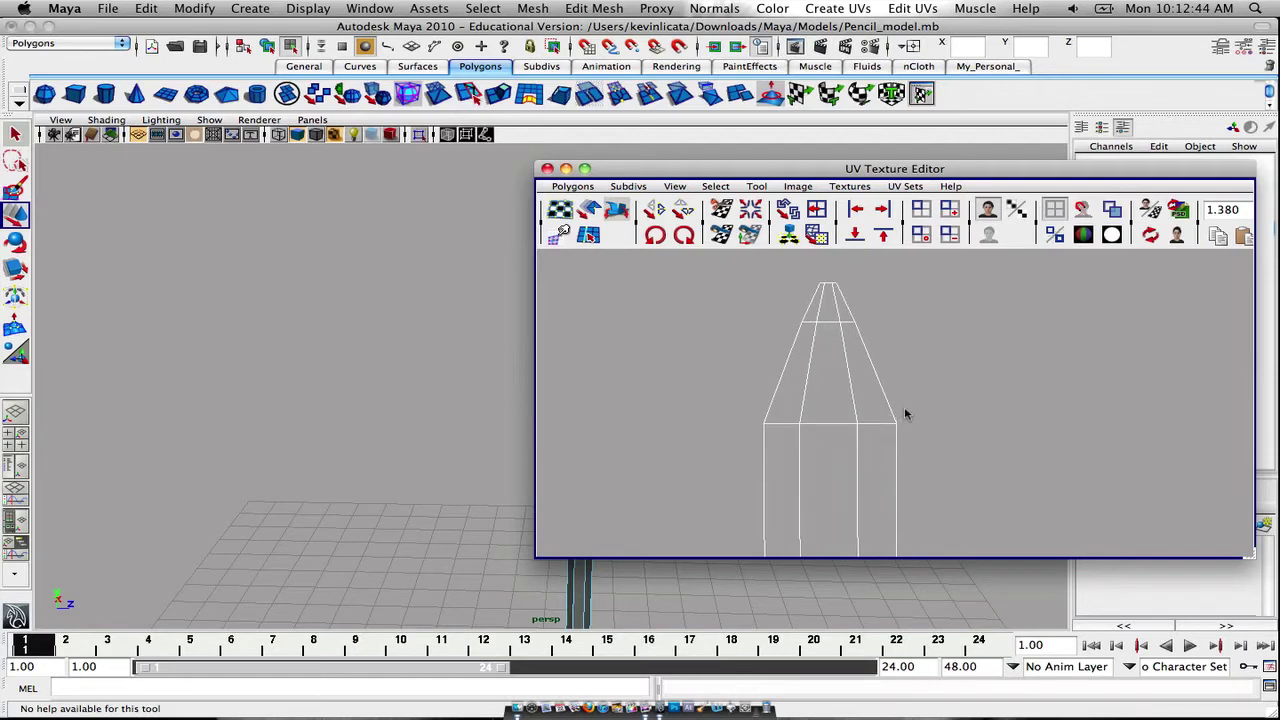
drag(818, 283, 845, 292)
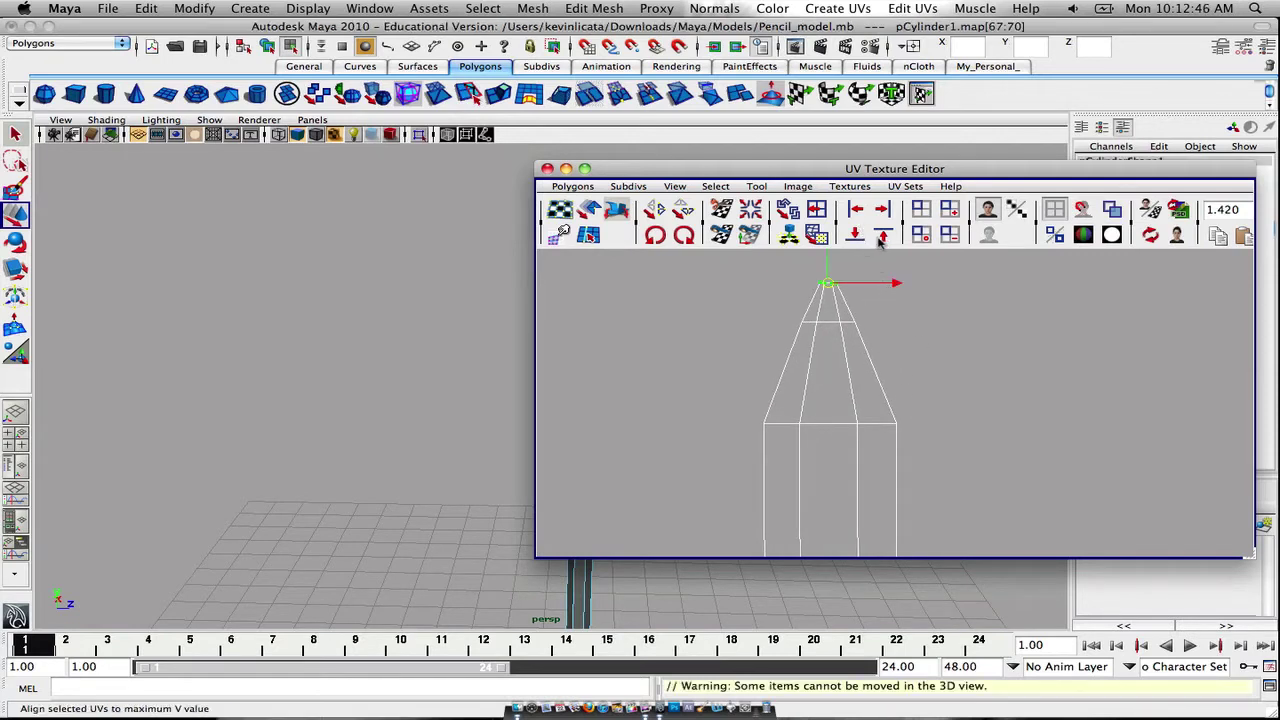
click(935, 343)
Align the UV row partway up the sharpened tip to its minimum V value
drag(773, 312, 880, 338)
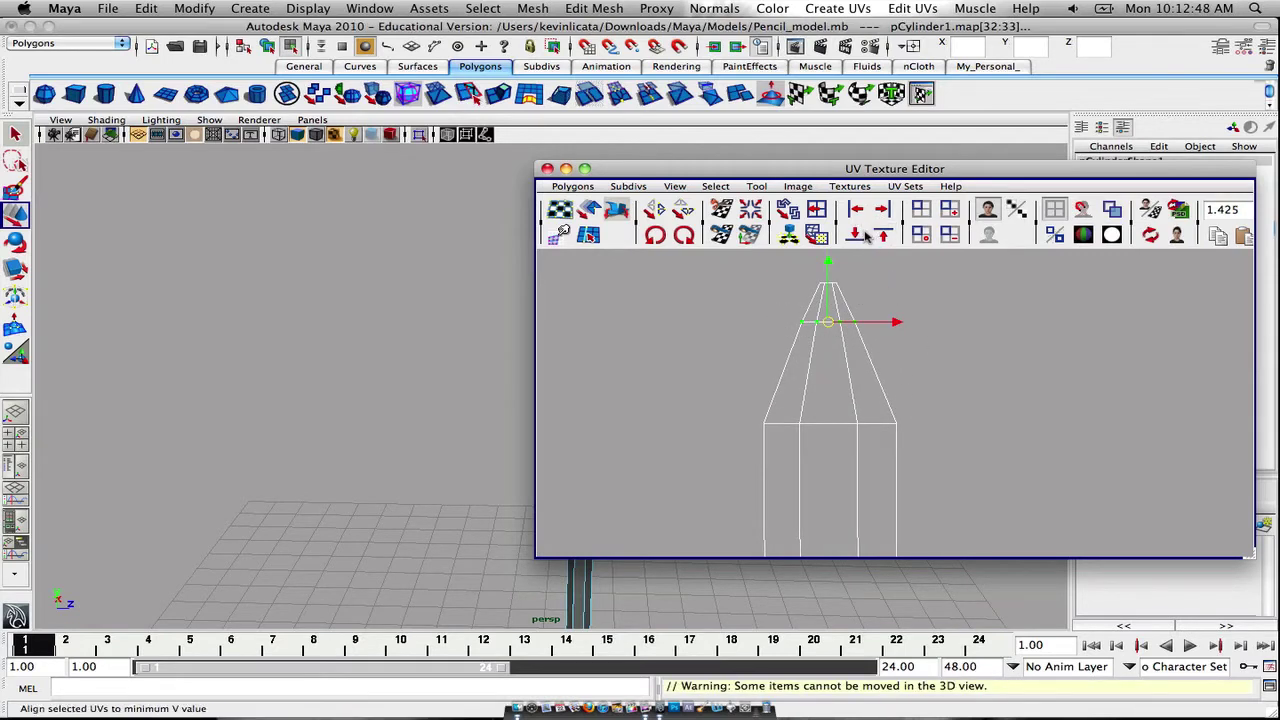
click(863, 233)
click(938, 368)
click(937, 368)
Look over the whole straightened pencil shell and close the UV Texture Editor
scroll(920, 460, down, 5)
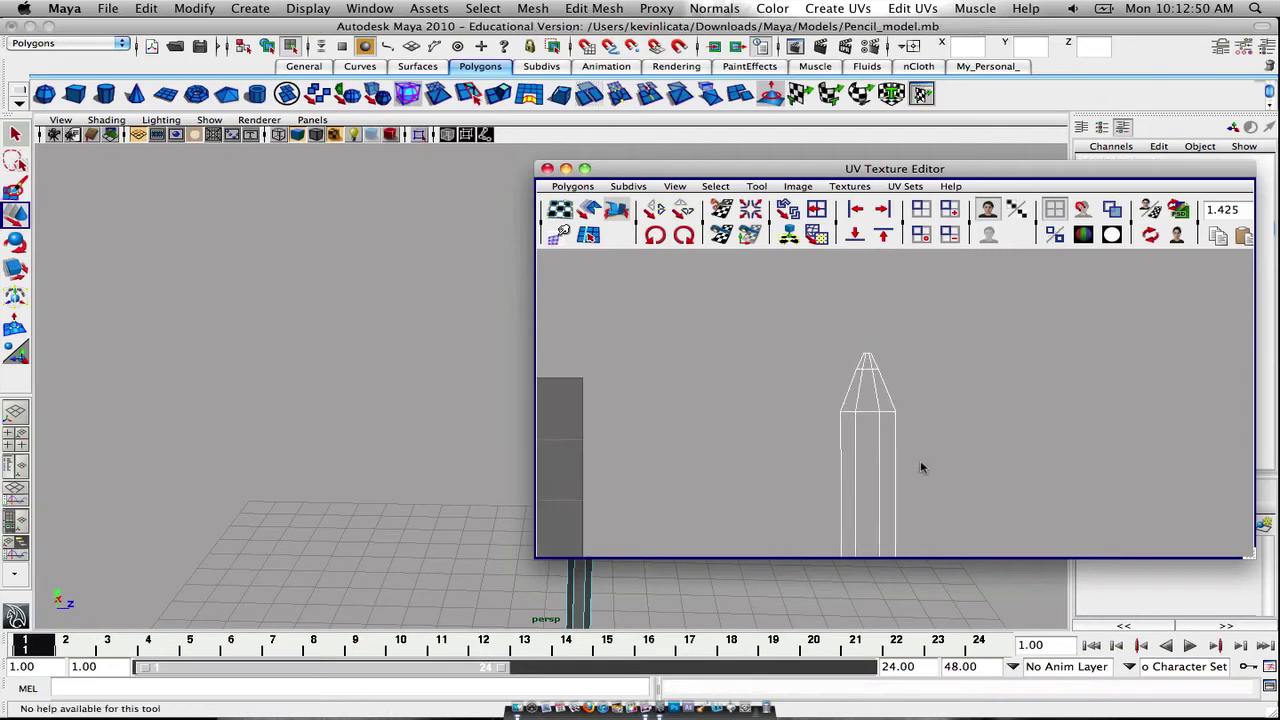
scroll(943, 338, up, 6)
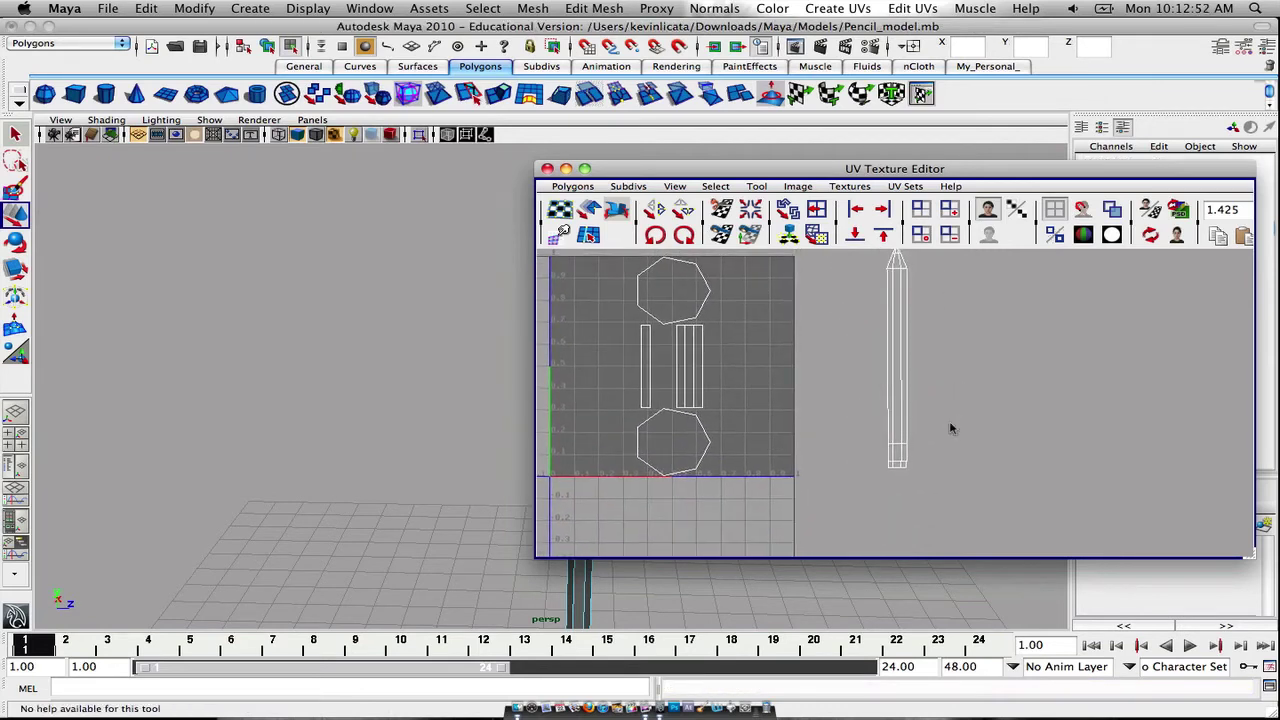
scroll(926, 413, down, 4)
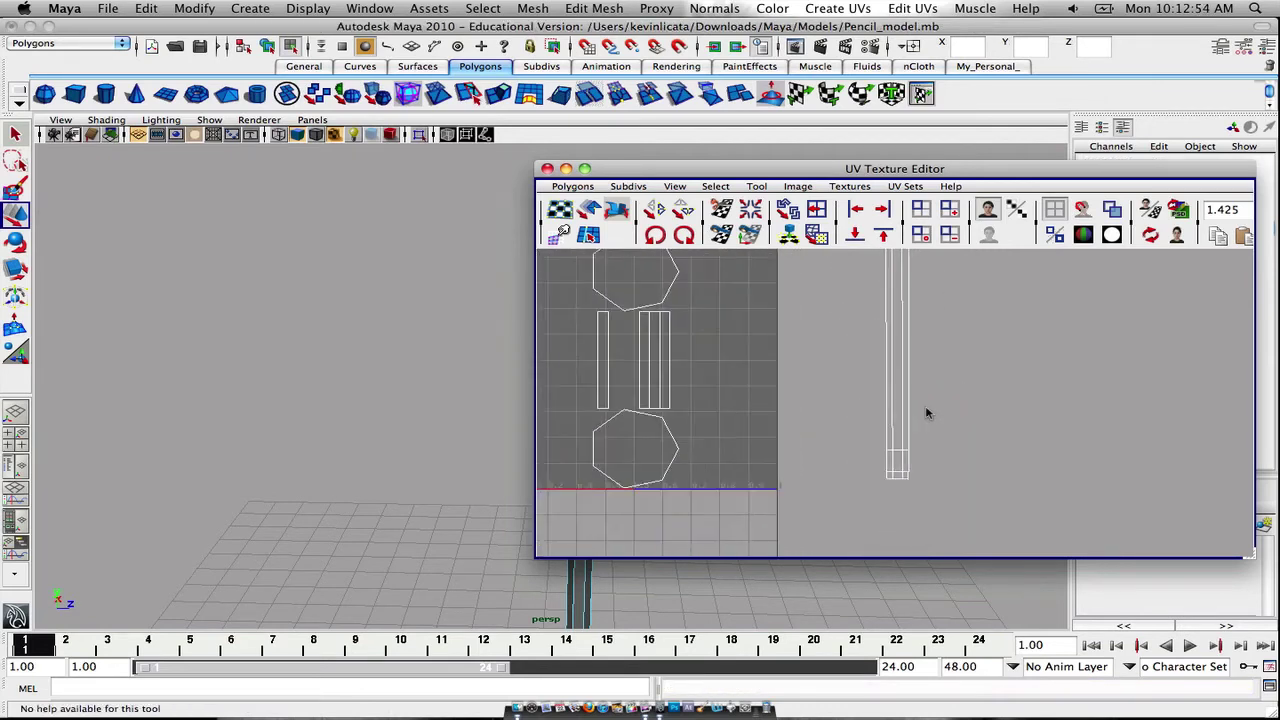
scroll(922, 400, down, 1)
alt+middle_drag(936, 309, 888, 357)
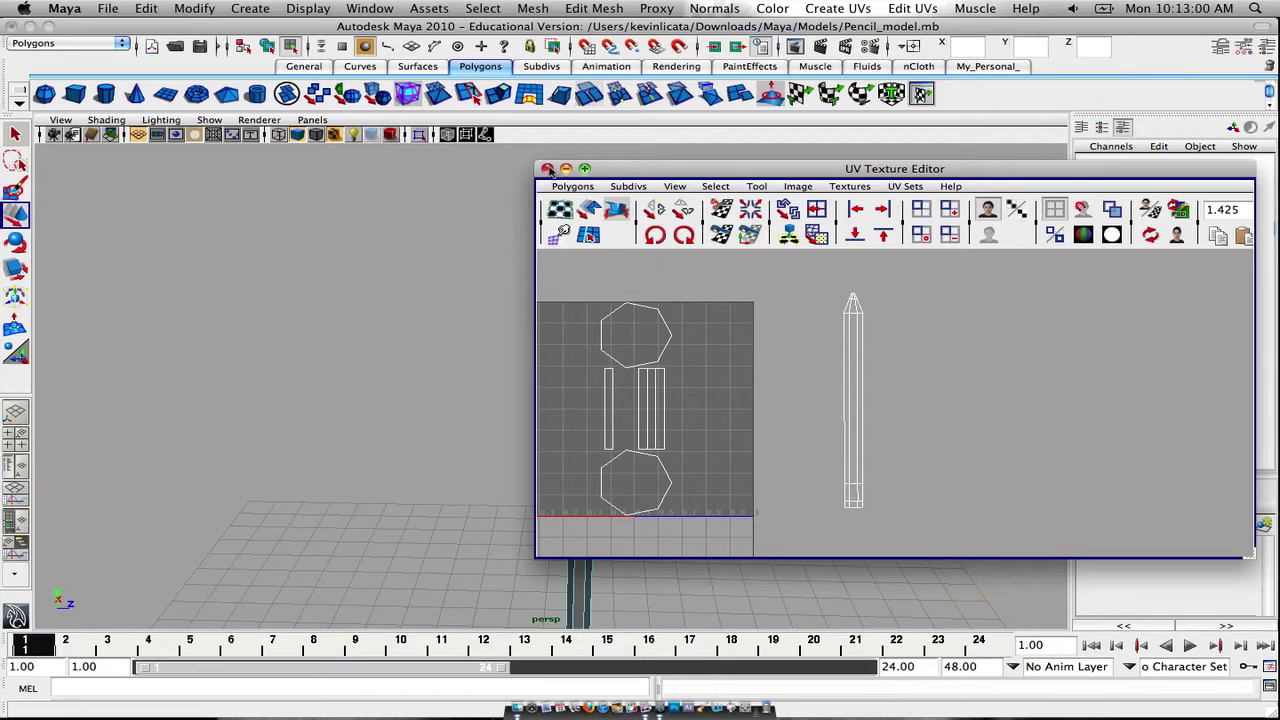
click(547, 169)
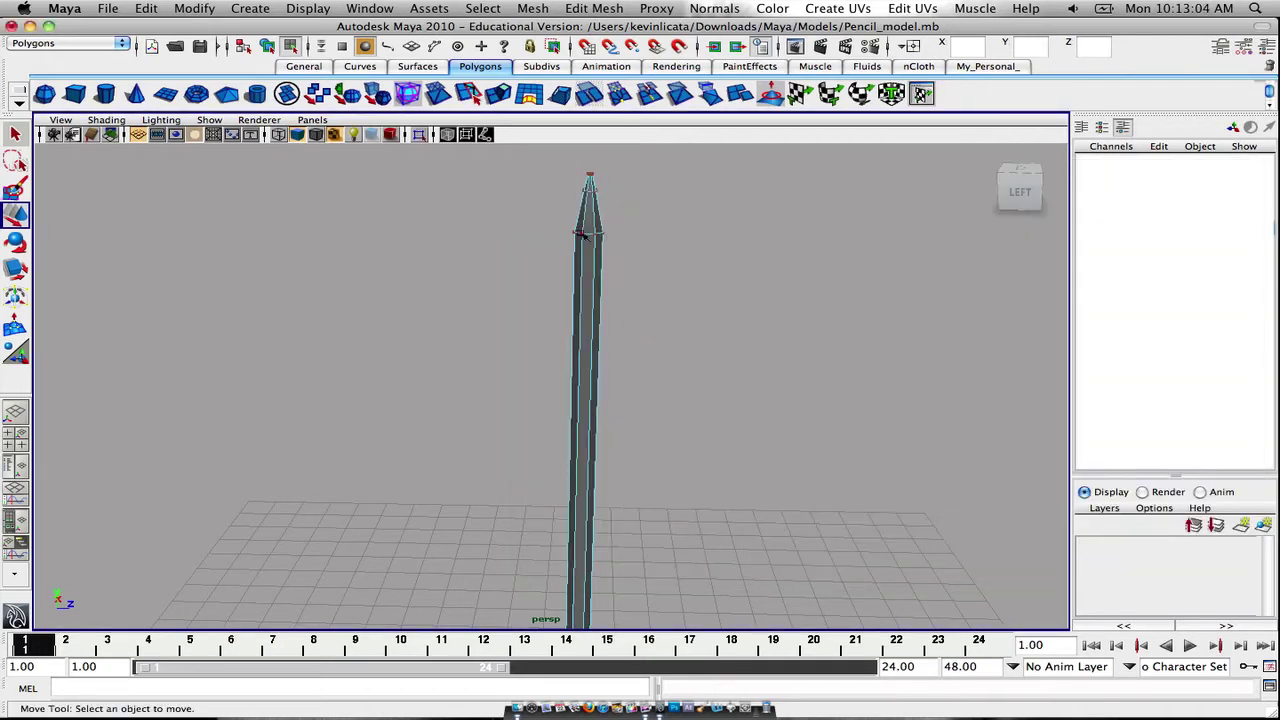
Switch the pencil to face selection mode and frame its sharpened tip
alt+drag(757, 276, 698, 285)
right_drag(588, 259, 578, 285)
scroll(597, 210, up, 4)
alt+middle_drag(597, 210, 600, 378)
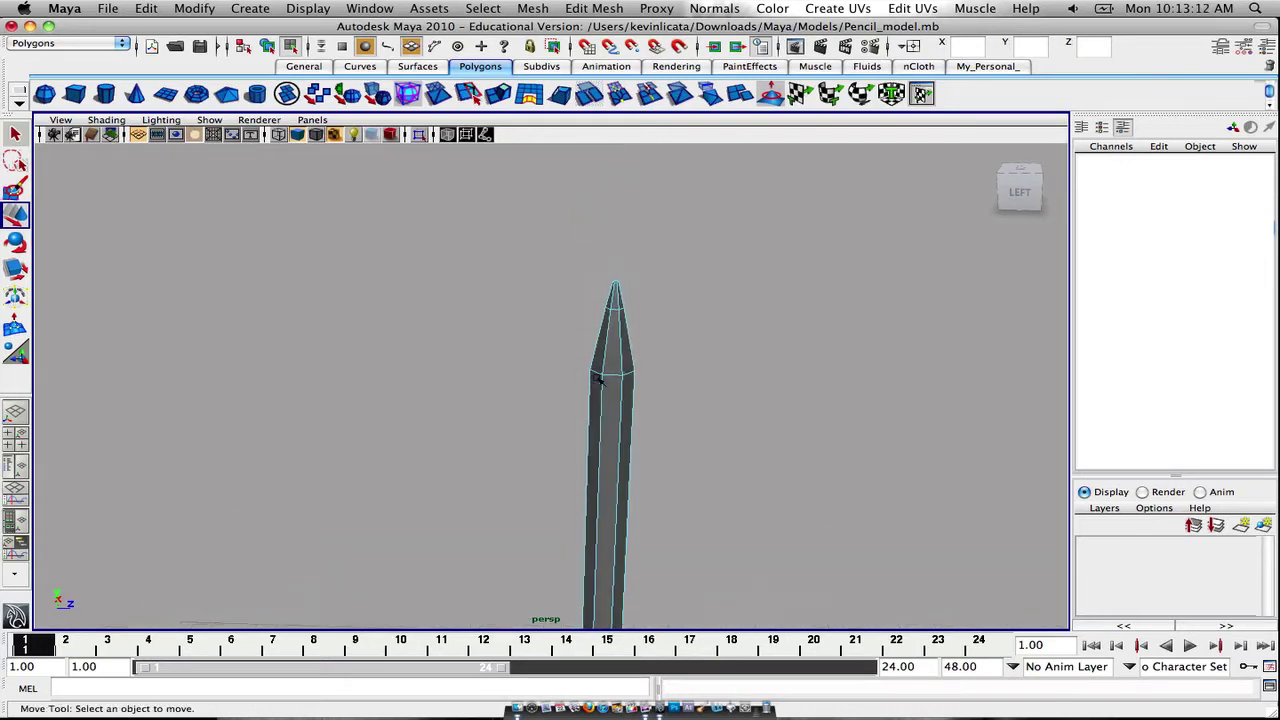
alt+right_drag(617, 305, 621, 292)
click(617, 293)
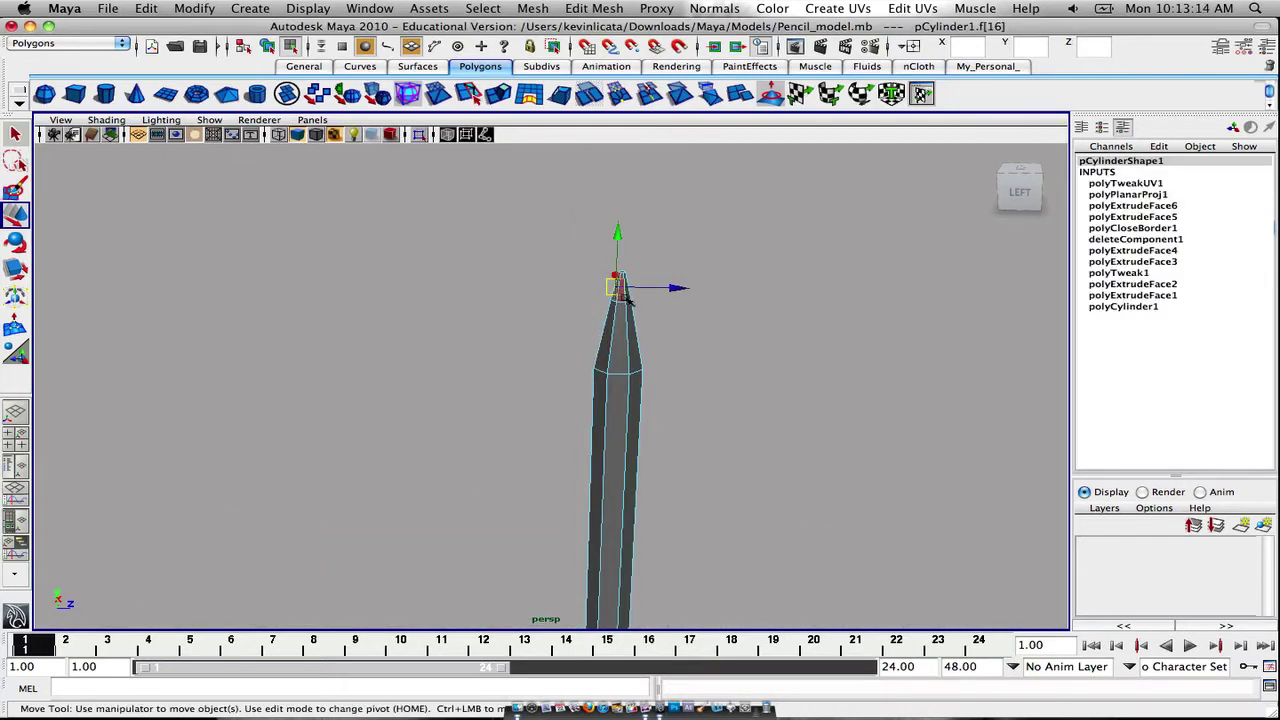
click(630, 328)
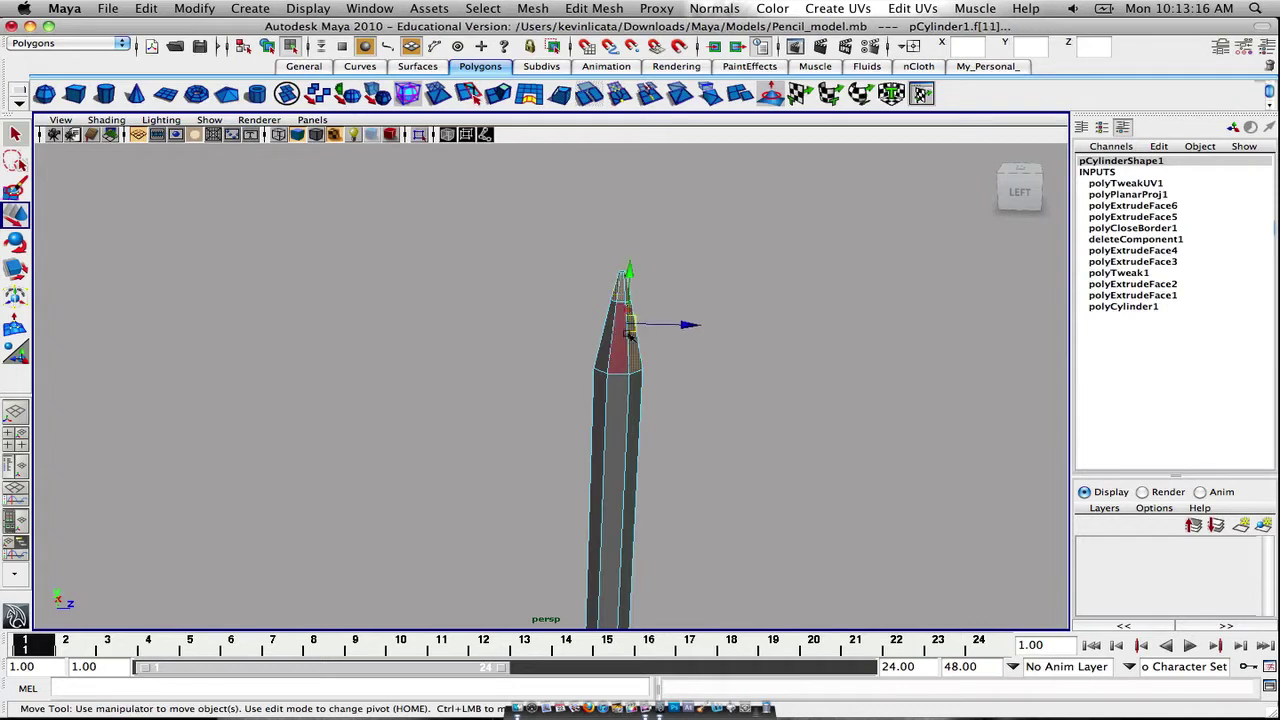
key(super+z)
click(663, 291)
scroll(666, 296, up, 5)
click(661, 237)
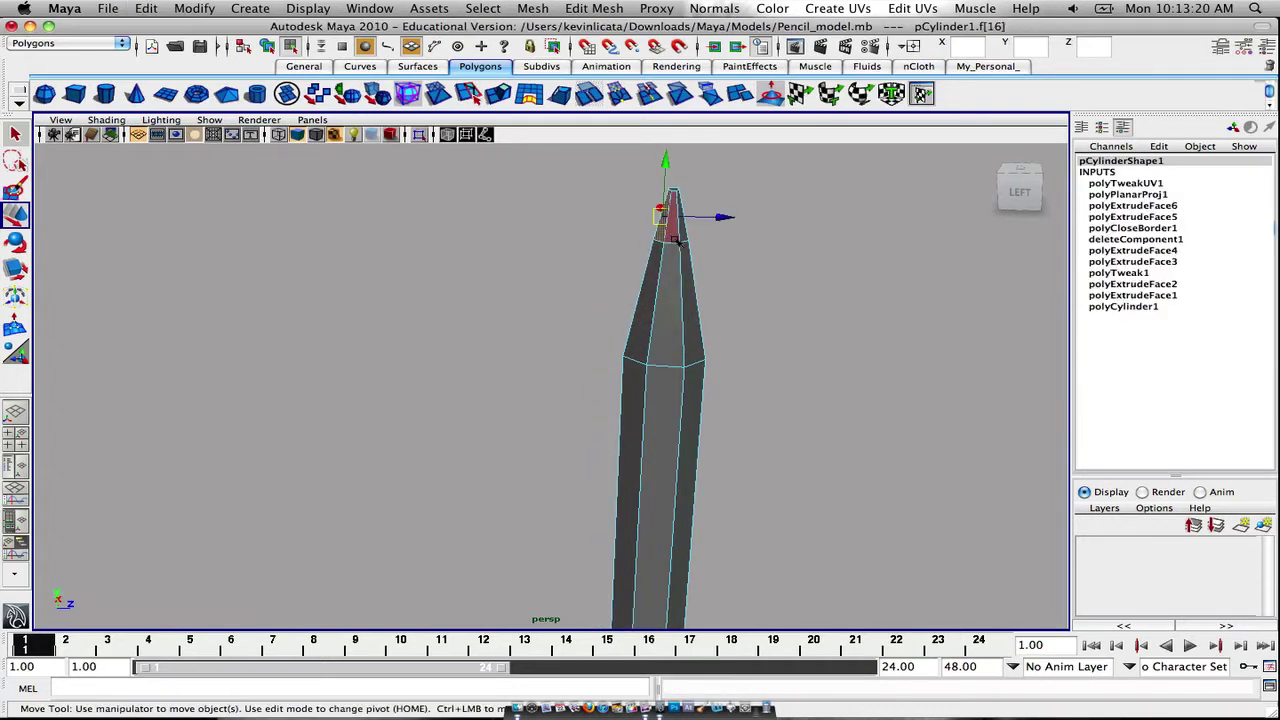
shift+click(673, 228)
shift+click(685, 236)
shift+click(687, 280)
shift+click(646, 302)
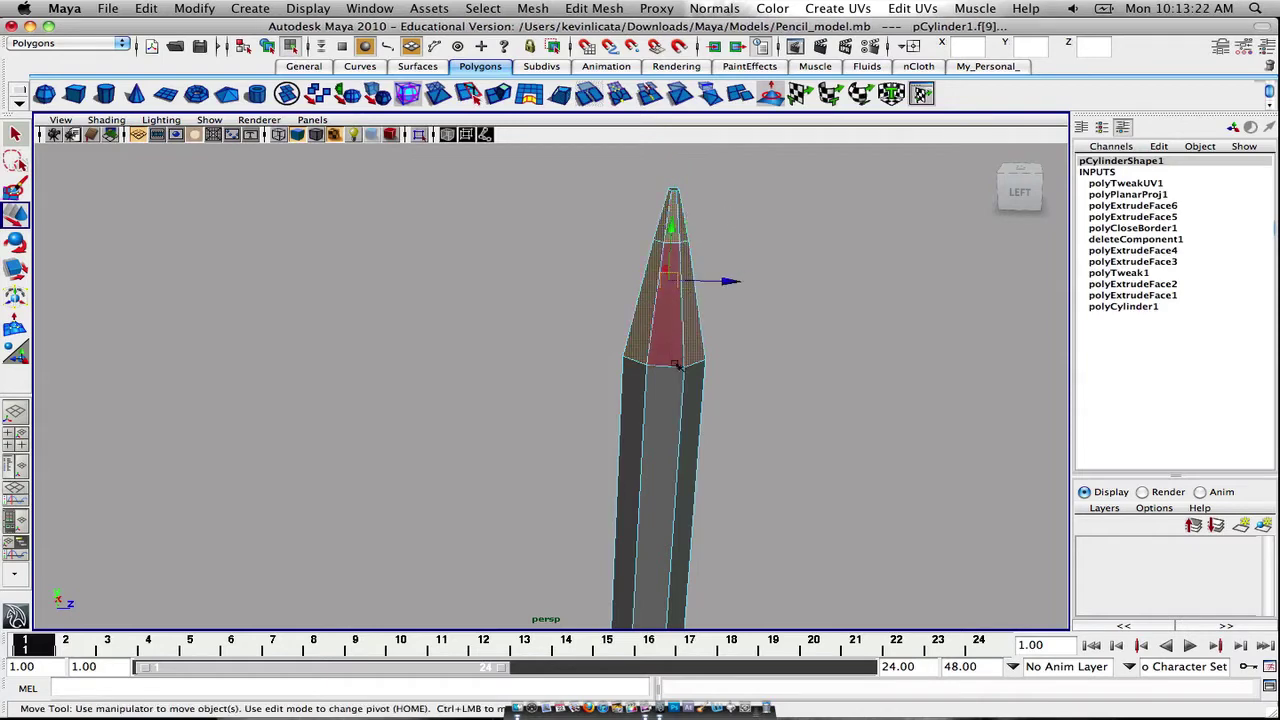
shift+click(666, 348)
shift+click(630, 401)
shift+click(662, 405)
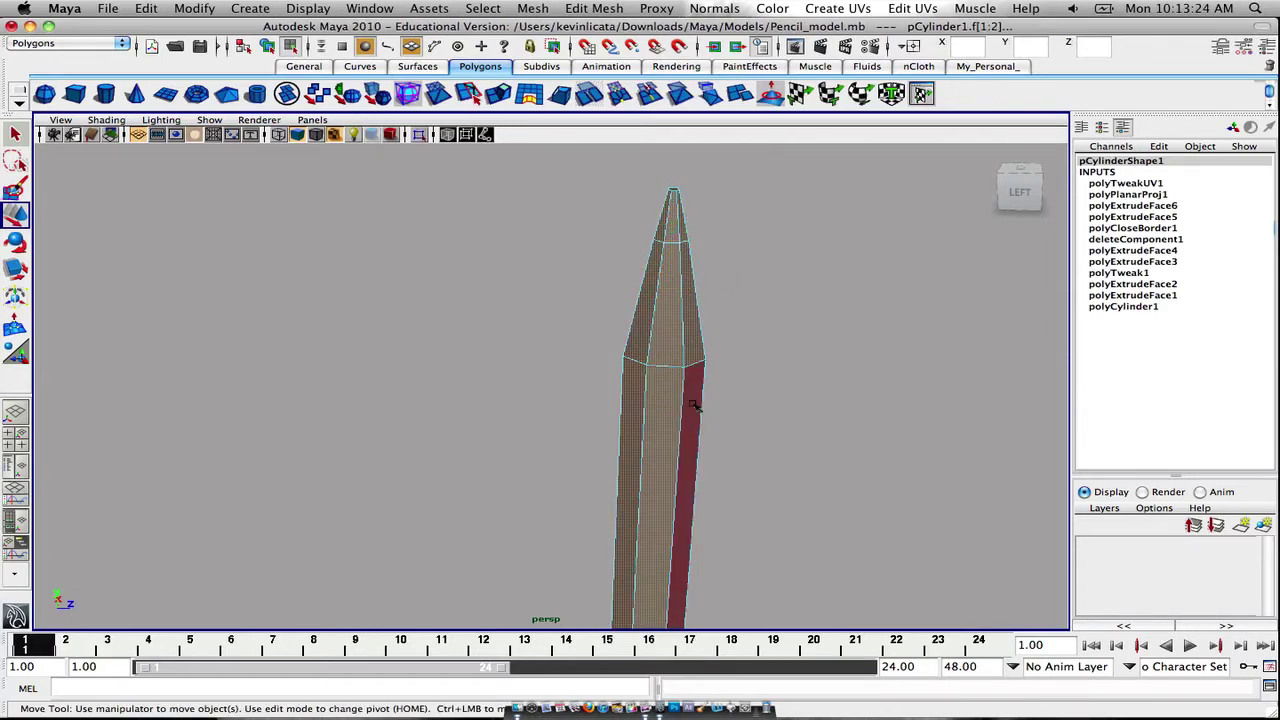
shift+click(691, 403)
scroll(710, 456, down, 4)
alt+middle_drag(668, 537, 707, 209)
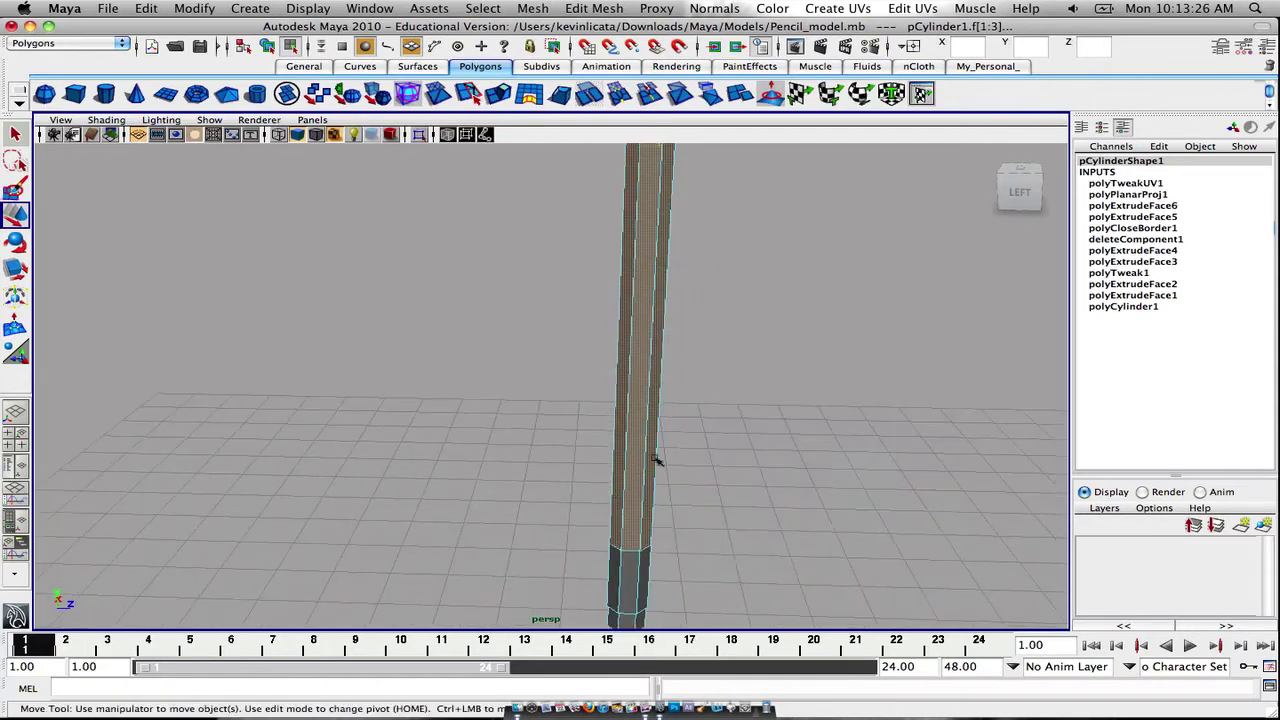
mouse_move(658, 483)
alt+mouse_down()
mouse_move(669, 434)
mouse_move(632, 360)
alt+mouse_up()
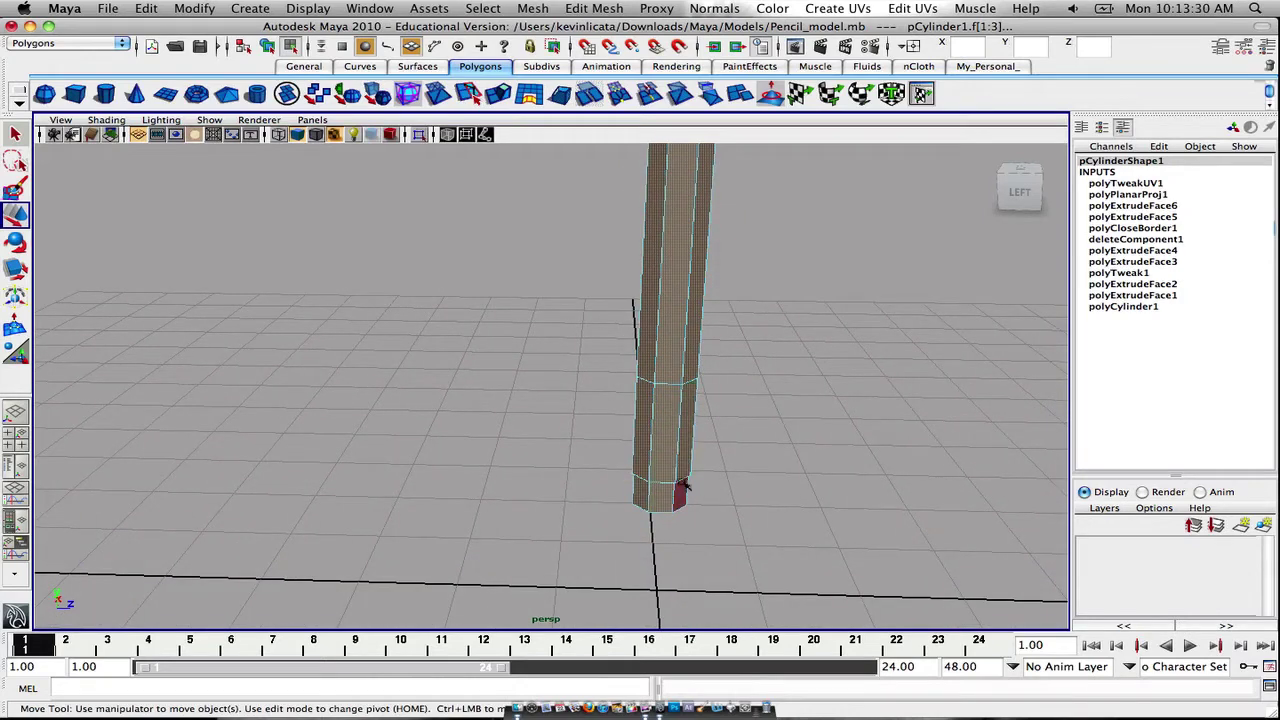
mouse_move(771, 375)
alt+mouse_down()
mouse_move(421, 373)
mouse_move(433, 375)
alt+mouse_up()
mouse_move(502, 344)
alt+middle_down()
mouse_move(566, 329)
mouse_move(620, 463)
mouse_move(644, 293)
alt+middle_up()
click(643, 353)
Select the faces on the opposite side of the pencil, from the flat end along the shaft up to the sharpened tip
click(540, 480)
shift+click(562, 478)
shift+click(586, 438)
shift+click(559, 385)
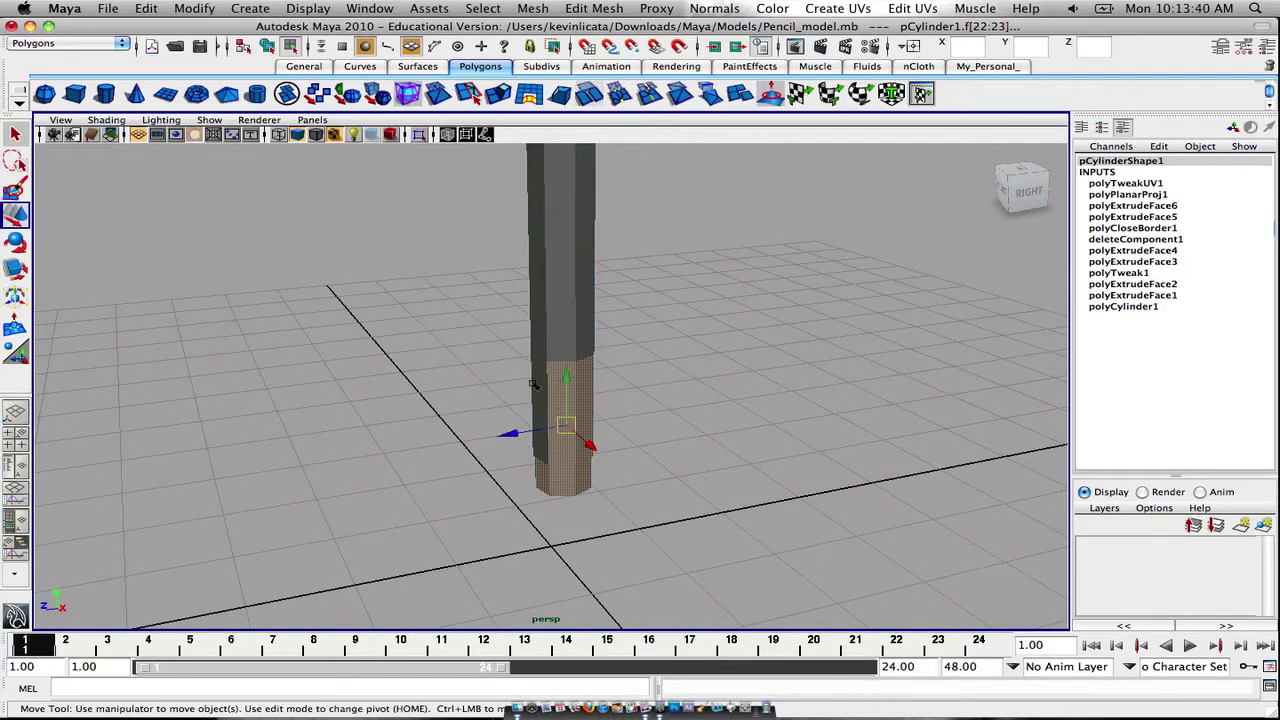
shift+click(537, 329)
shift+click(572, 317)
shift+click(586, 305)
alt+middle_drag(590, 213, 574, 480)
alt+middle_drag(584, 298, 594, 482)
alt+middle_drag(612, 218, 626, 418)
alt+middle_drag(617, 268, 636, 588)
alt+middle_drag(622, 502, 628, 446)
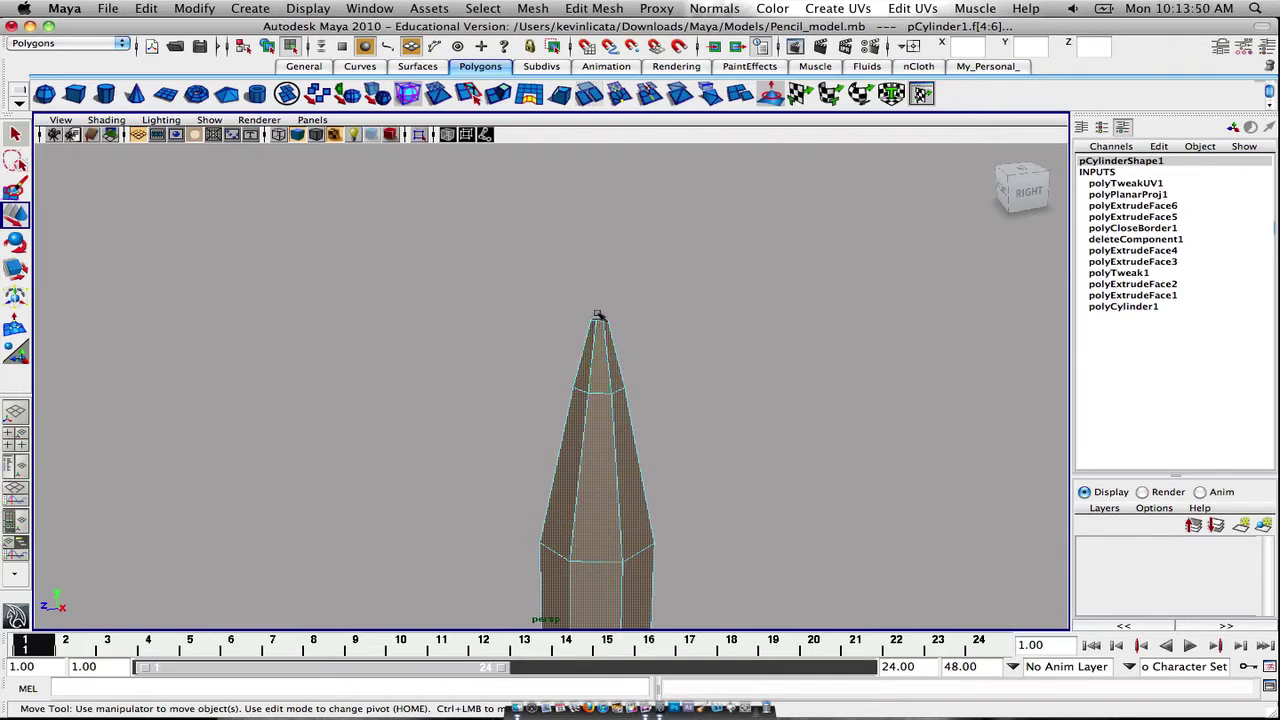
alt+drag(680, 370, 655, 365)
alt+middle_drag(487, 540, 694, 323)
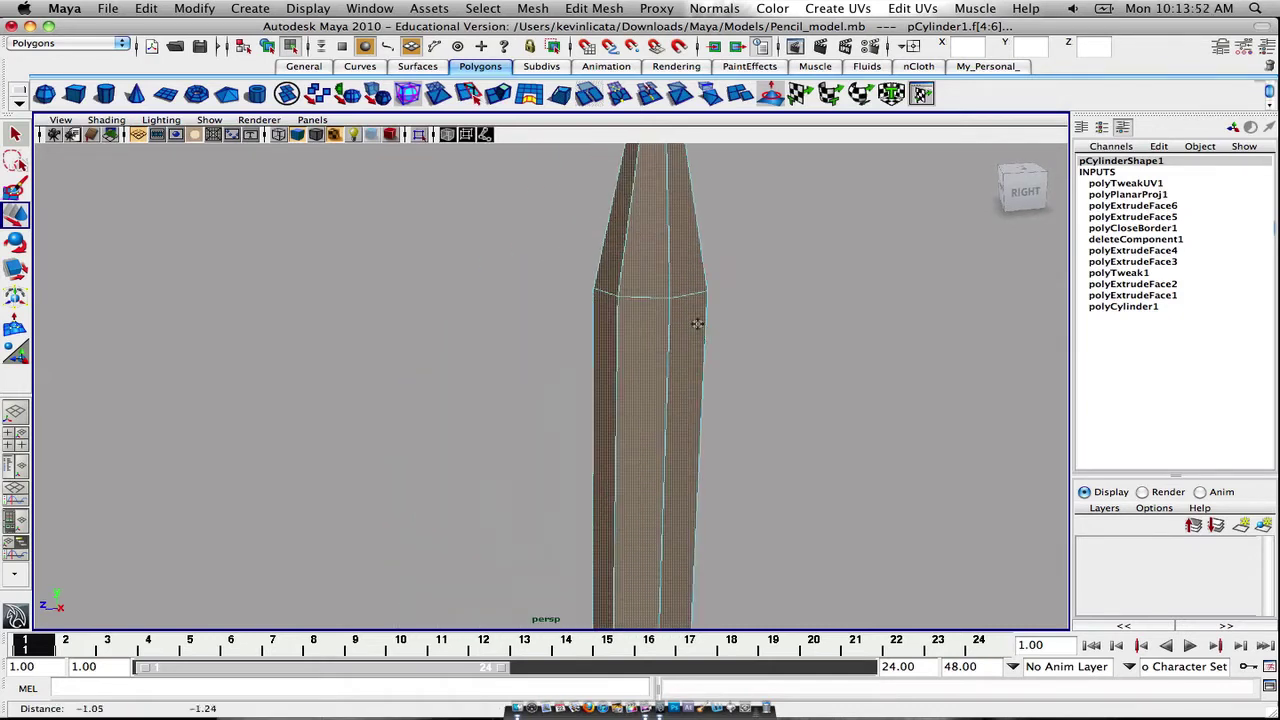
Open the UV Texture Editor and planar-project the selected pencil faces
scroll(691, 361, down, 8)
alt+drag(677, 396, 712, 384)
scroll(716, 390, down, 2)
alt+middle_drag(725, 555, 706, 366)
mouse_move(706, 366)
alt+right_down()
mouse_move(714, 394)
mouse_move(774, 389)
mouse_move(683, 357)
mouse_move(695, 340)
alt+right_up()
click(920, 93)
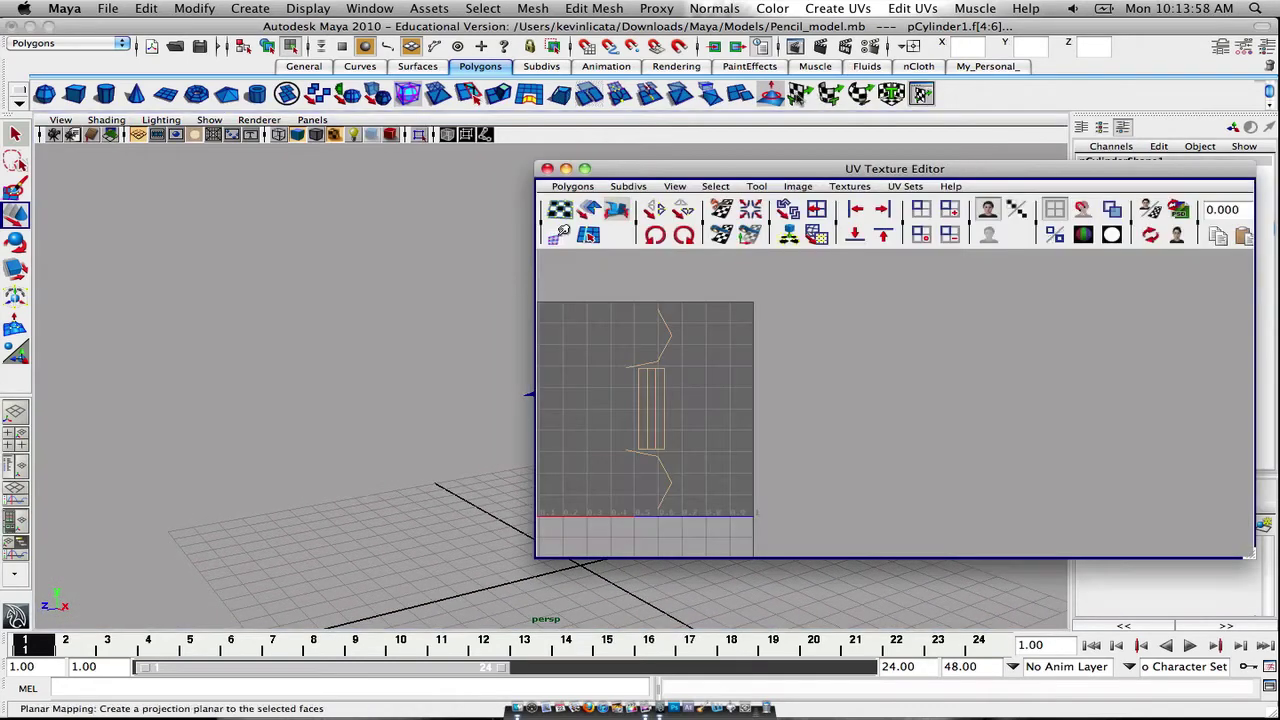
click(797, 95)
alt+middle_drag(712, 352, 800, 362)
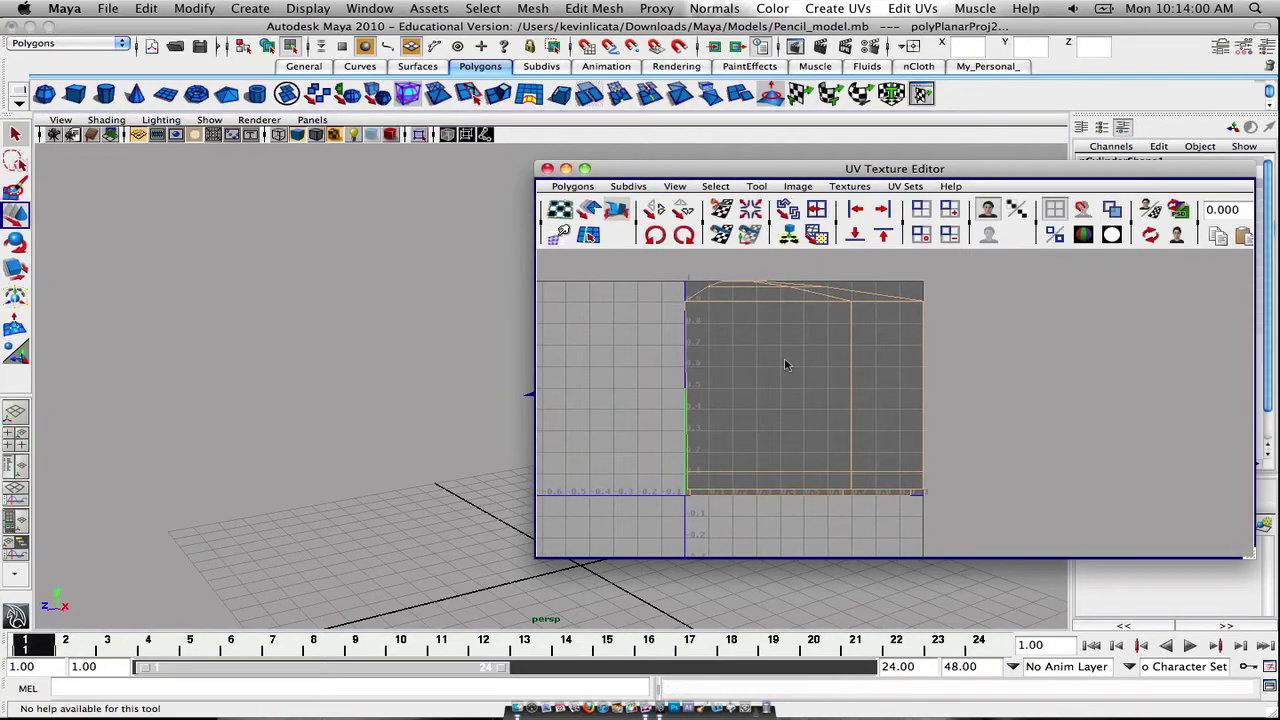
Convert the projected faces to UVs, scale them into a narrow shell and move it beside the first pencil shell
ctrl+right_click(785, 365)
click(845, 372)
key(e)
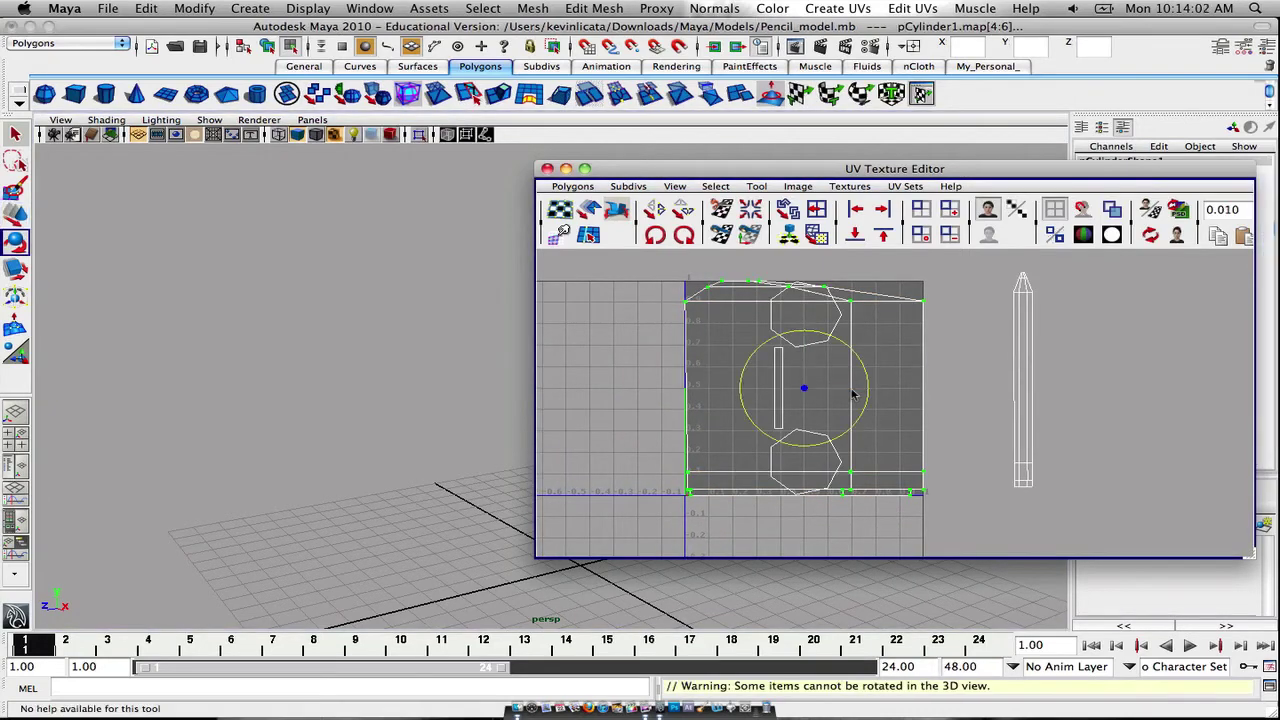
key(r)
drag(868, 390, 1047, 382)
key(w)
click(1137, 349)
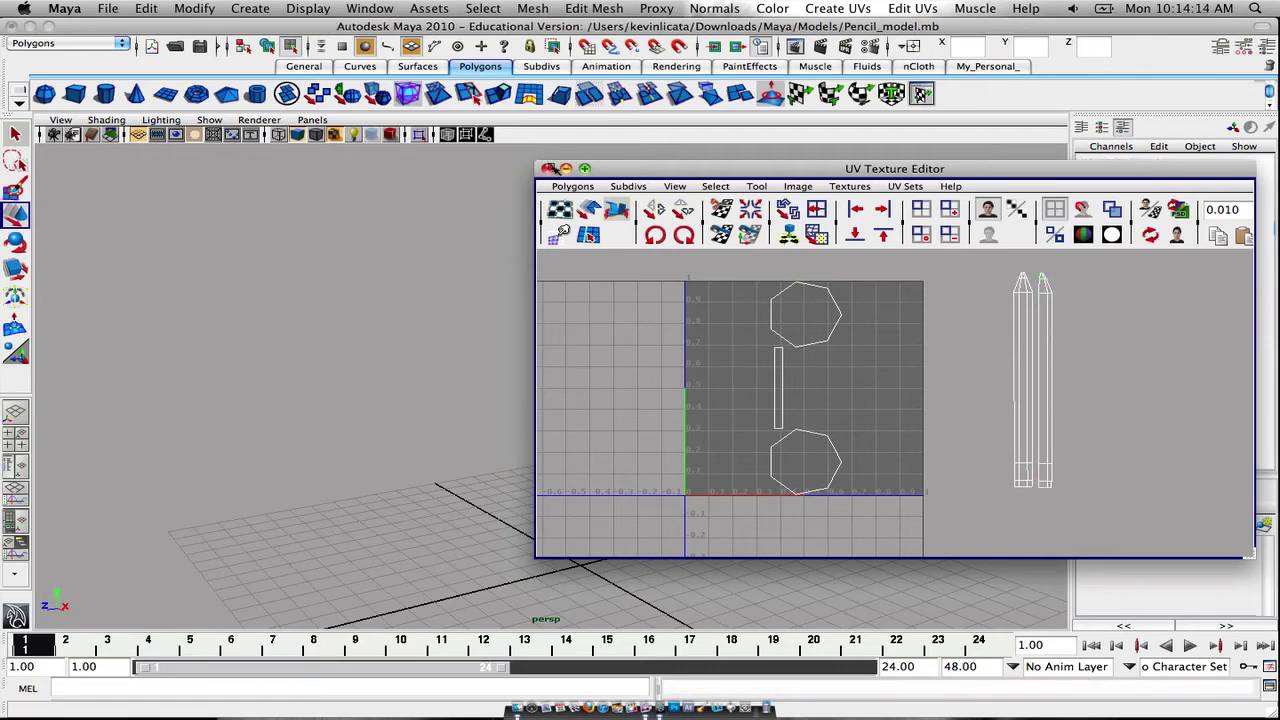
Close the UV Texture Editor and undo the move and scaling of the second shell, back to the face selection
click(547, 168)
key(f)
key(z)
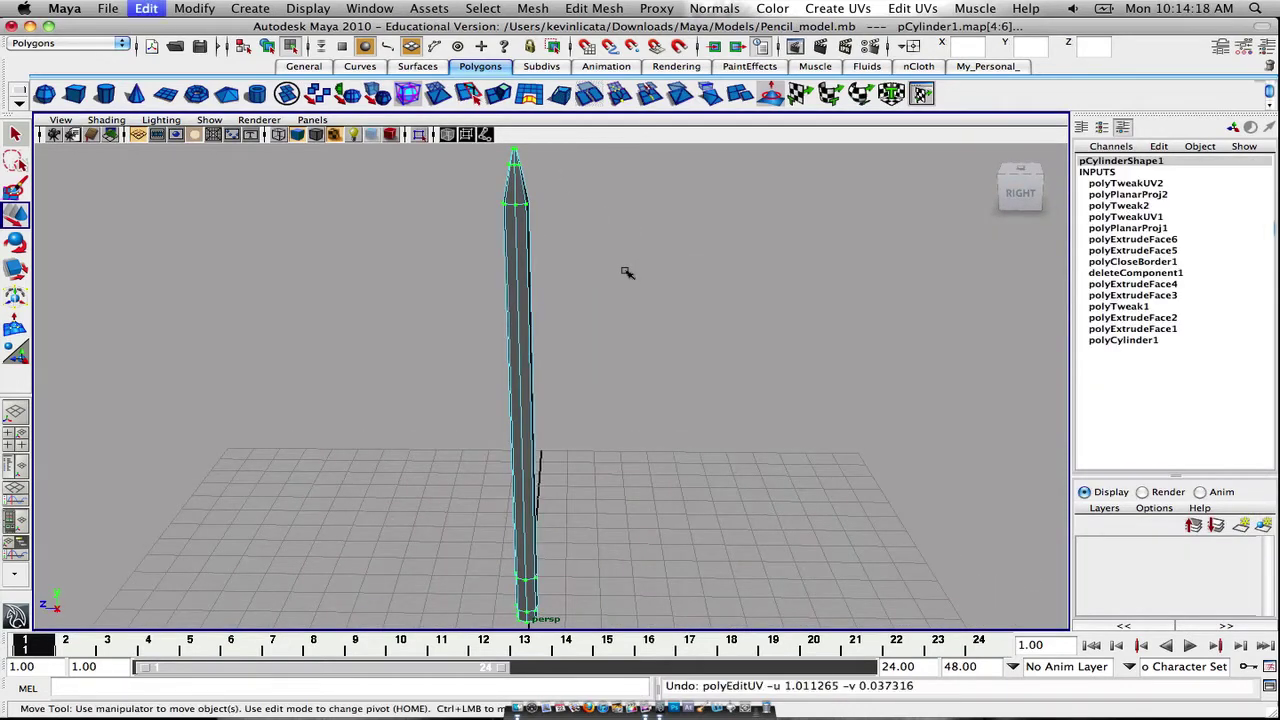
key(z)
key(z)
Add the missed faces of the adjacent side to the selection, from the pencil's flat end up along the shaft
mouse_move(629, 269)
alt+mouse_down()
mouse_move(446, 271)
mouse_move(462, 256)
mouse_move(890, 285)
alt+mouse_up()
alt+drag(667, 287, 838, 281)
alt+middle_drag(594, 297, 593, 294)
mouse_move(594, 294)
alt+mouse_down()
mouse_move(591, 357)
mouse_move(826, 280)
mouse_move(826, 342)
alt+mouse_up()
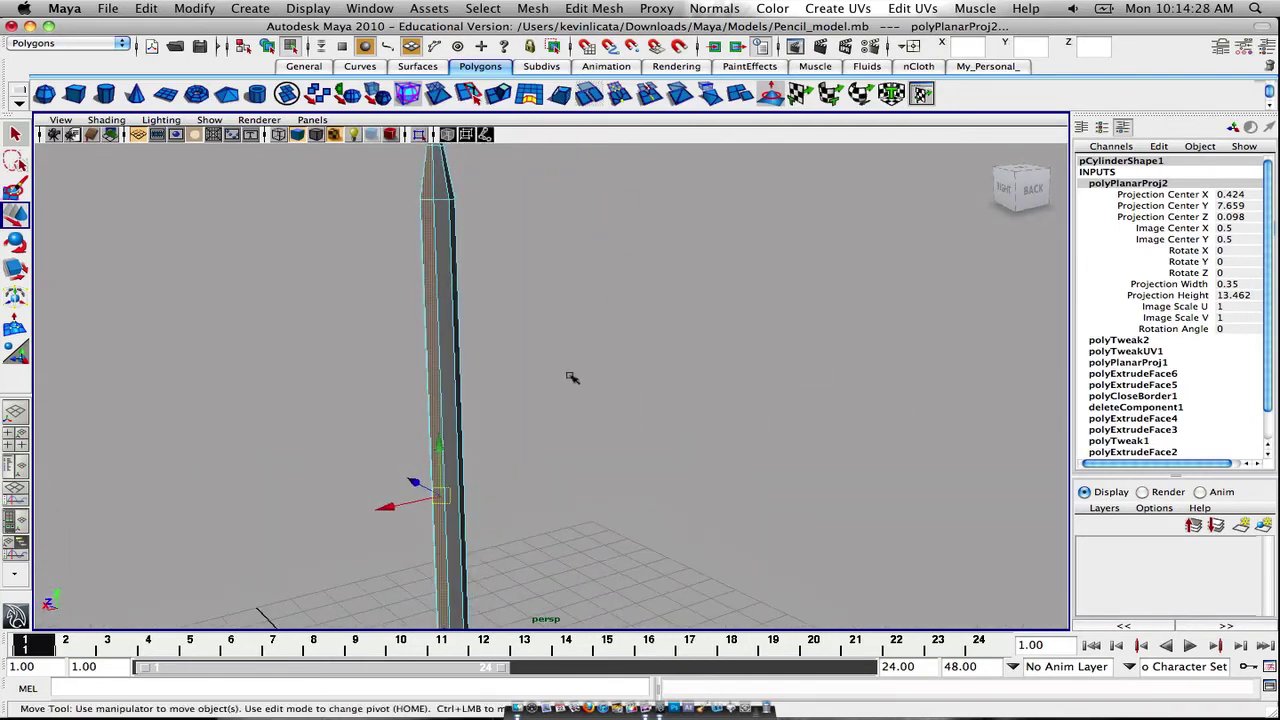
alt+drag(569, 377, 499, 428)
alt+middle_drag(500, 432, 526, 220)
mouse_move(628, 590)
alt+mouse_down()
mouse_move(523, 617)
mouse_move(534, 360)
mouse_move(523, 480)
mouse_move(342, 480)
mouse_move(510, 490)
mouse_move(418, 468)
alt+mouse_up()
shift+click(396, 441)
shift+click(393, 392)
shift+click(389, 313)
Add the missed faces on the same side of the sharpened tip to the selection
mouse_move(403, 335)
alt+middle_down()
mouse_move(431, 391)
mouse_move(500, 426)
mouse_move(553, 561)
alt+middle_up()
alt+right_drag(553, 561, 540, 385)
shift+click(537, 386)
shift+click(530, 302)
alt+drag(541, 346, 714, 337)
Planar-project all selected side faces and fit their UVs as a narrow shell beside the first pencil shell
click(922, 94)
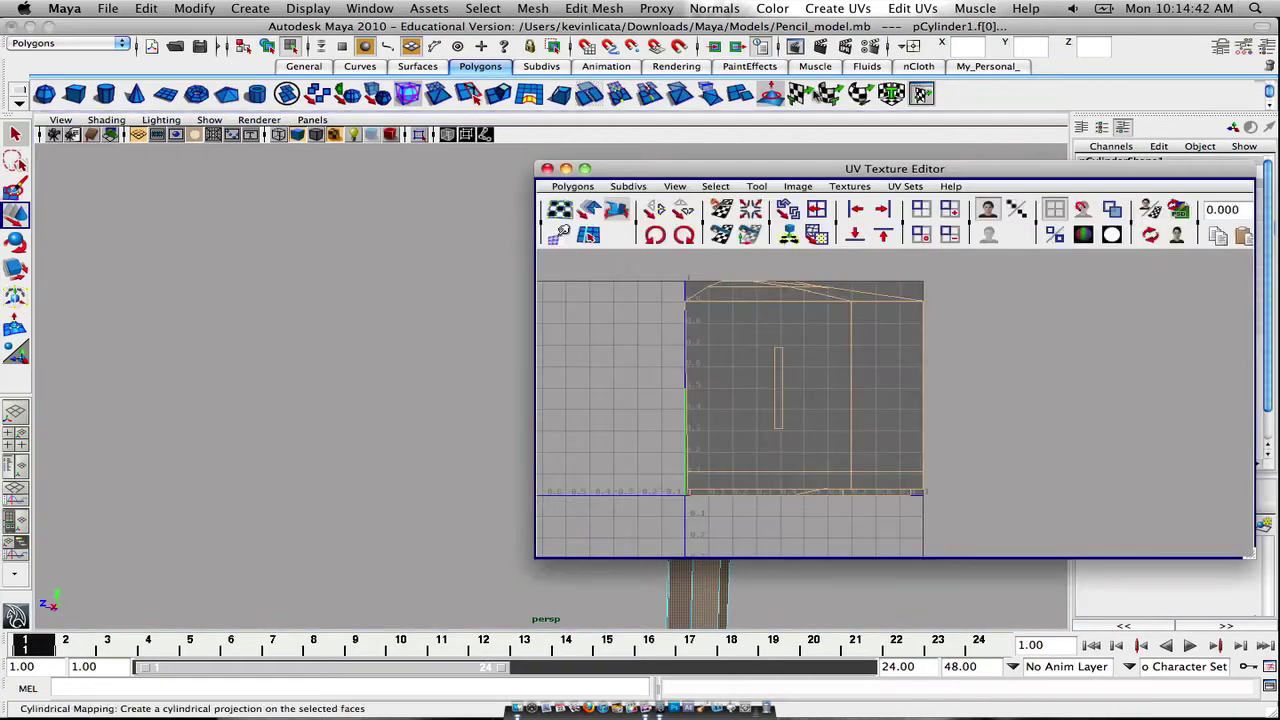
click(590, 235)
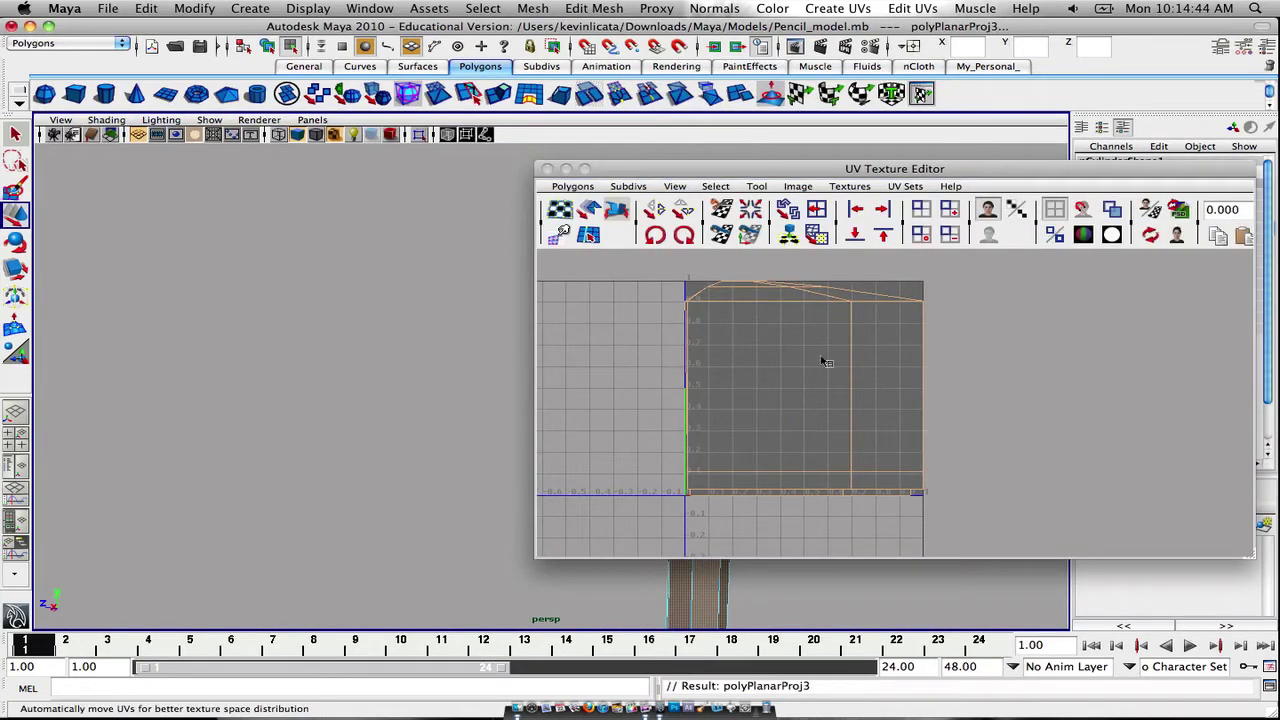
ctrl+right_drag(826, 361, 878, 362)
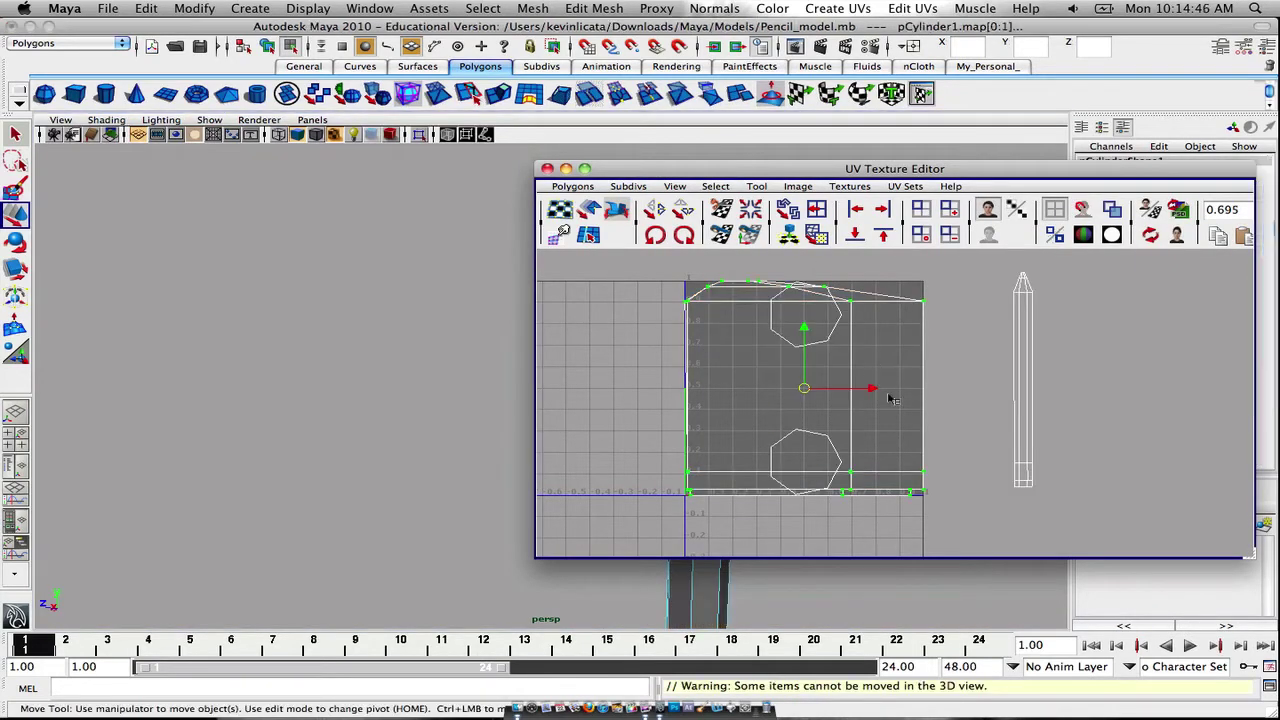
key(r)
drag(869, 391, 1065, 388)
key(w)
click(1108, 320)
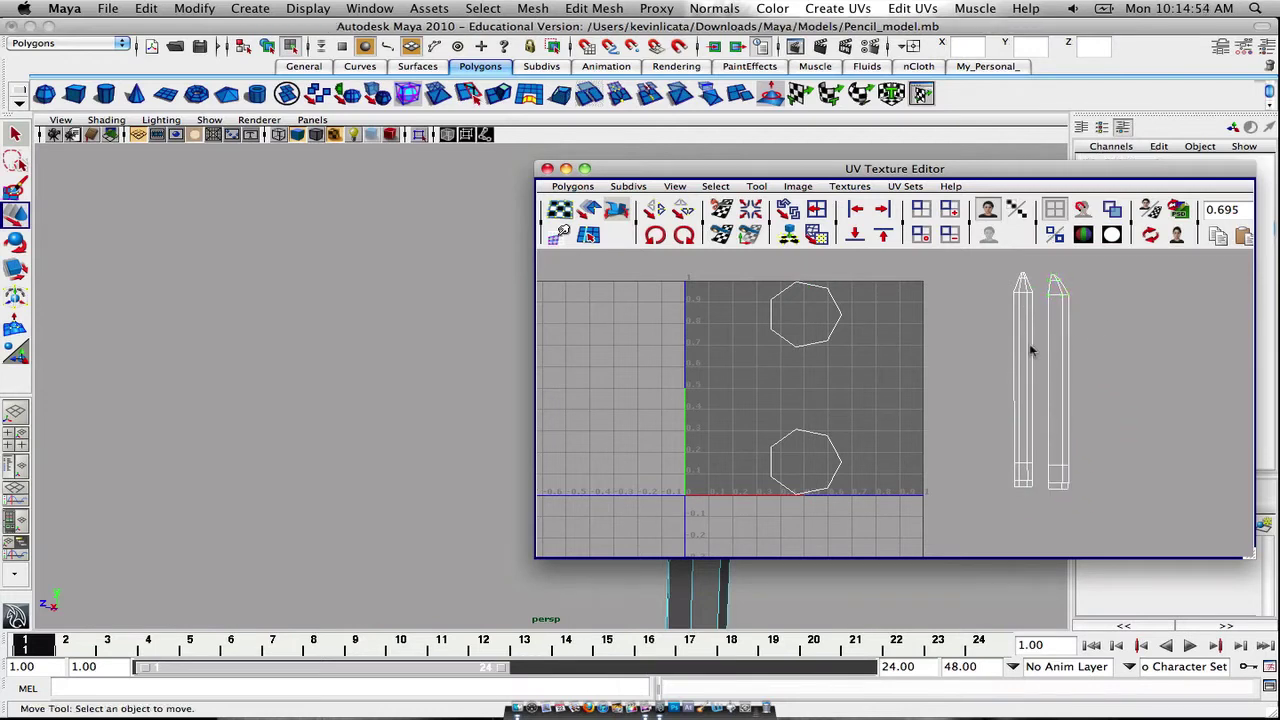
Reselect the second shell's UVs and scale the shell slightly narrower horizontally
key(z)
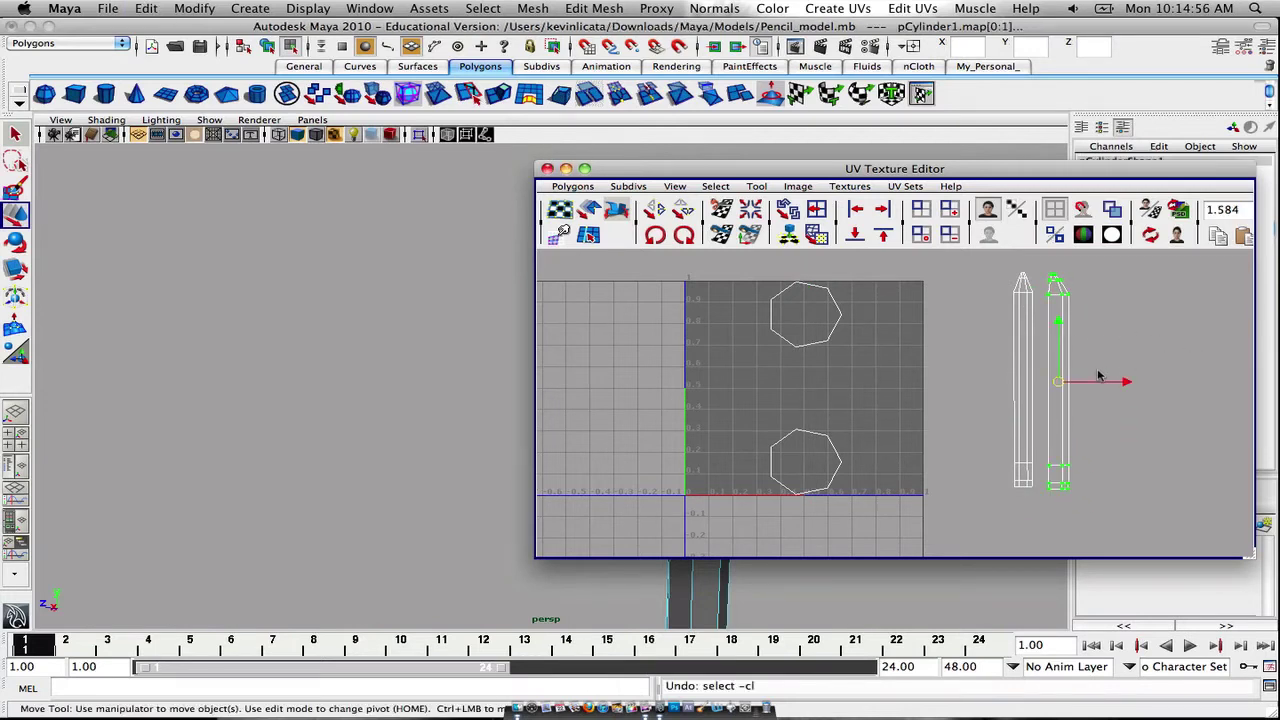
key(e)
key(r)
drag(1119, 381, 1120, 382)
click(1126, 351)
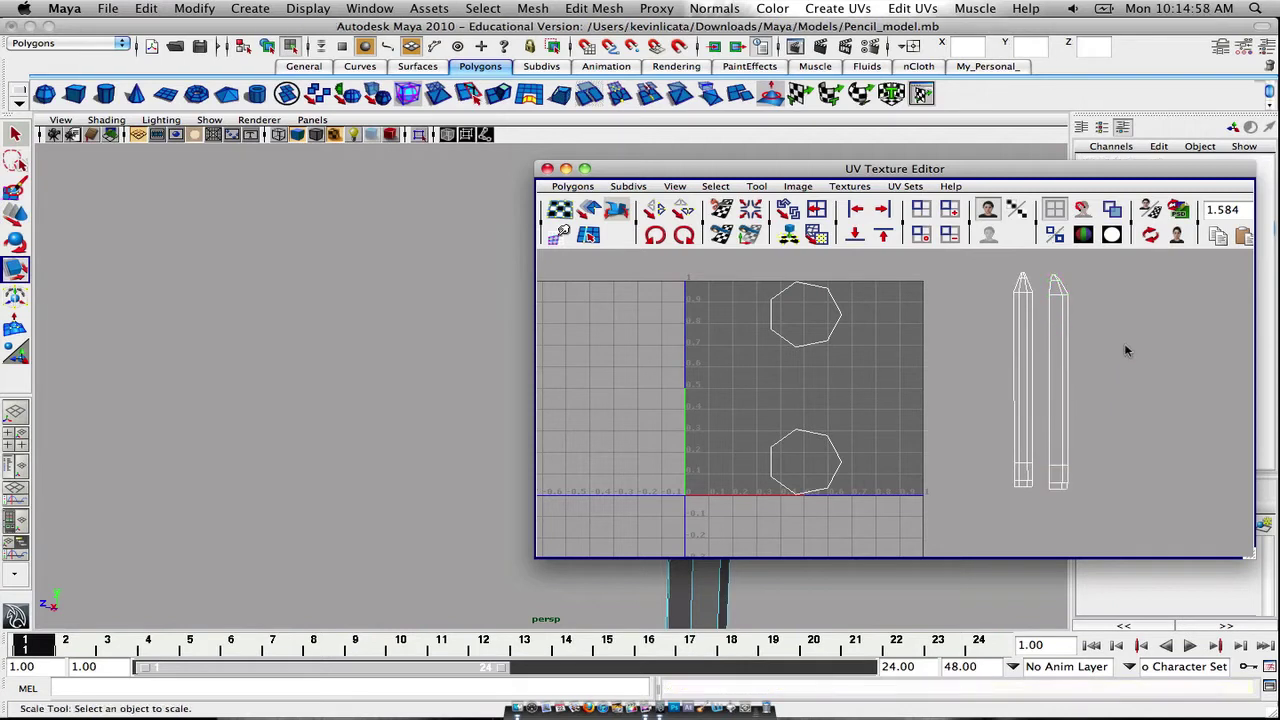
Align the second shell's UV row partway up the sharpened tip to its maximum V value
click(547, 169)
mouse_move(715, 300)
alt+mouse_down()
mouse_move(729, 251)
mouse_move(740, 329)
mouse_move(837, 286)
mouse_move(723, 480)
mouse_move(720, 246)
alt+mouse_up()
mouse_move(684, 445)
alt+middle_down()
mouse_move(670, 492)
mouse_move(666, 380)
mouse_move(662, 395)
alt+middle_up()
click(921, 93)
scroll(1122, 346, up, 2)
mouse_move(1118, 346)
alt+middle_down()
mouse_move(943, 371)
mouse_move(895, 440)
alt+middle_up()
scroll(930, 354, up, 2)
scroll(894, 440, up, 4)
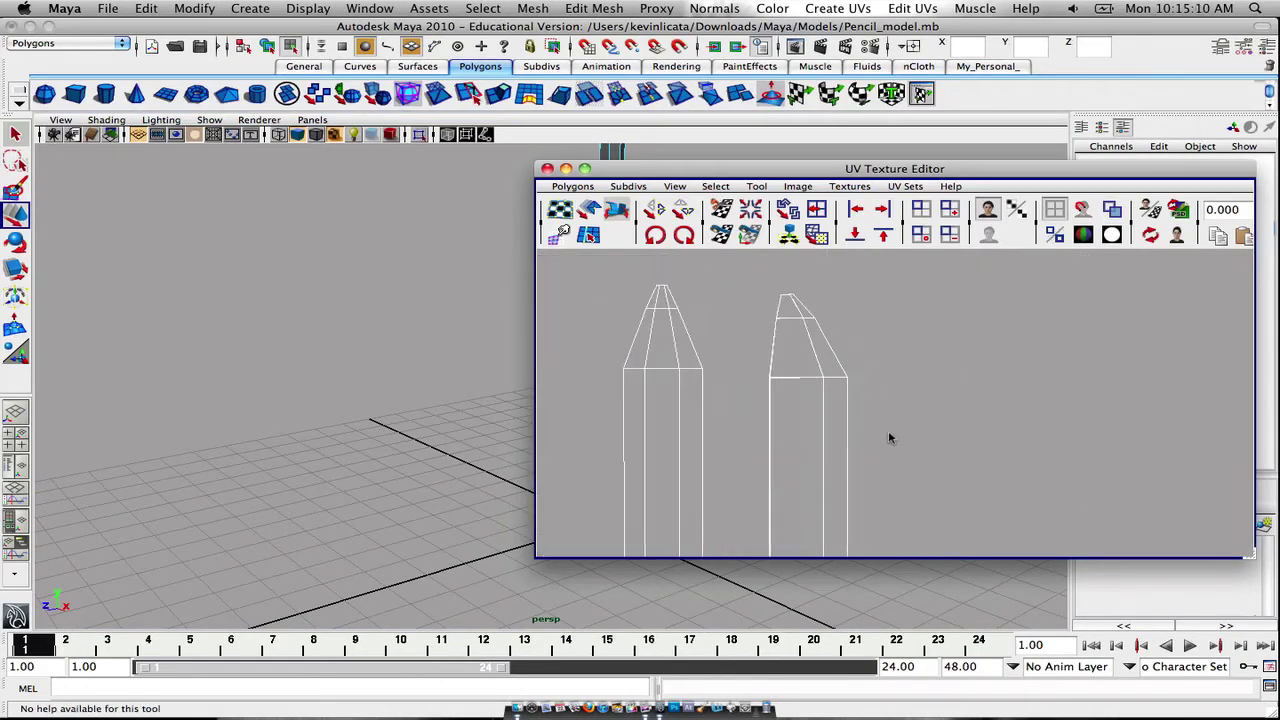
right_drag(822, 333, 868, 331)
drag(871, 338, 873, 336)
click(883, 234)
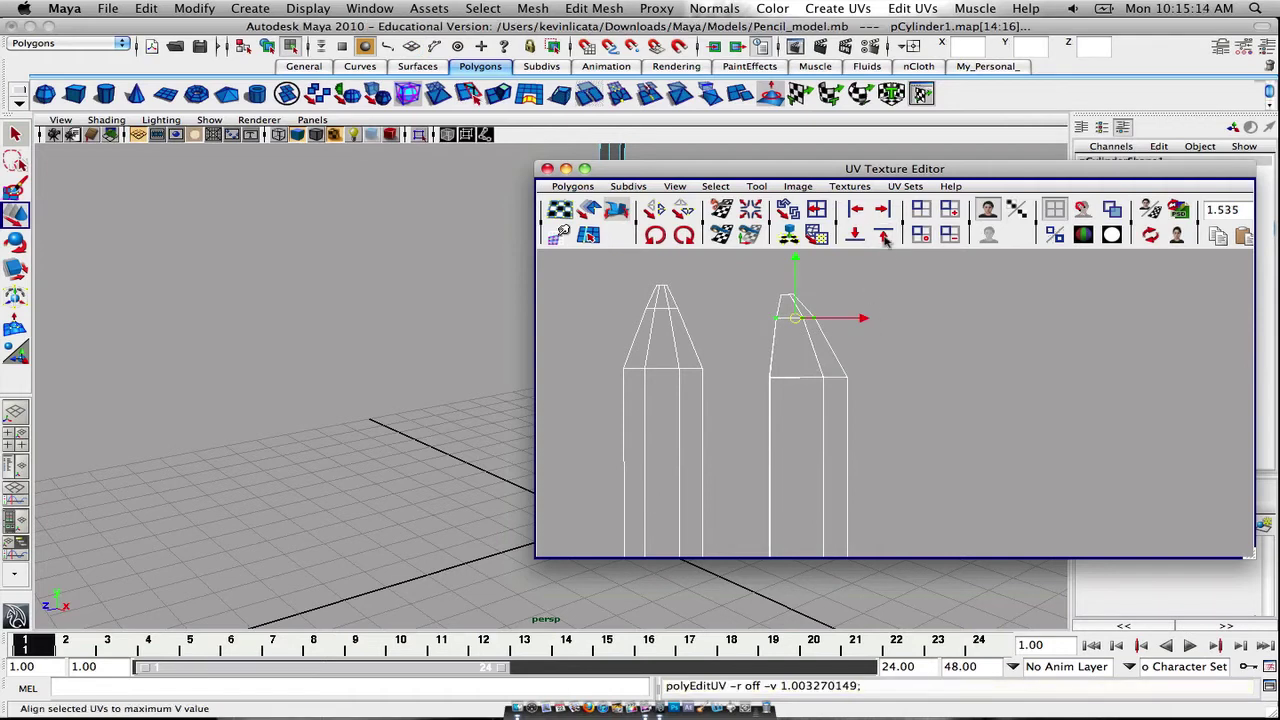
click(840, 345)
Align the second shell's UV row where the sharpened tip meets the shaft to its maximum V value
drag(752, 358, 878, 392)
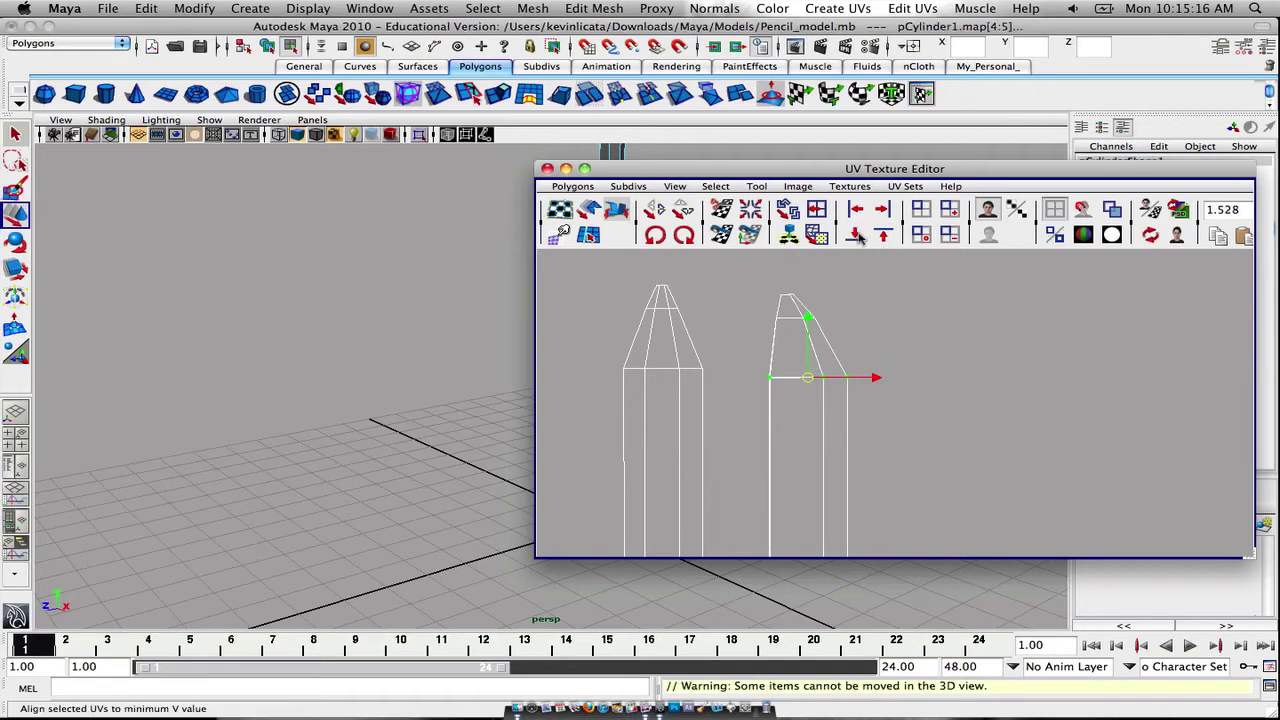
click(883, 235)
click(882, 366)
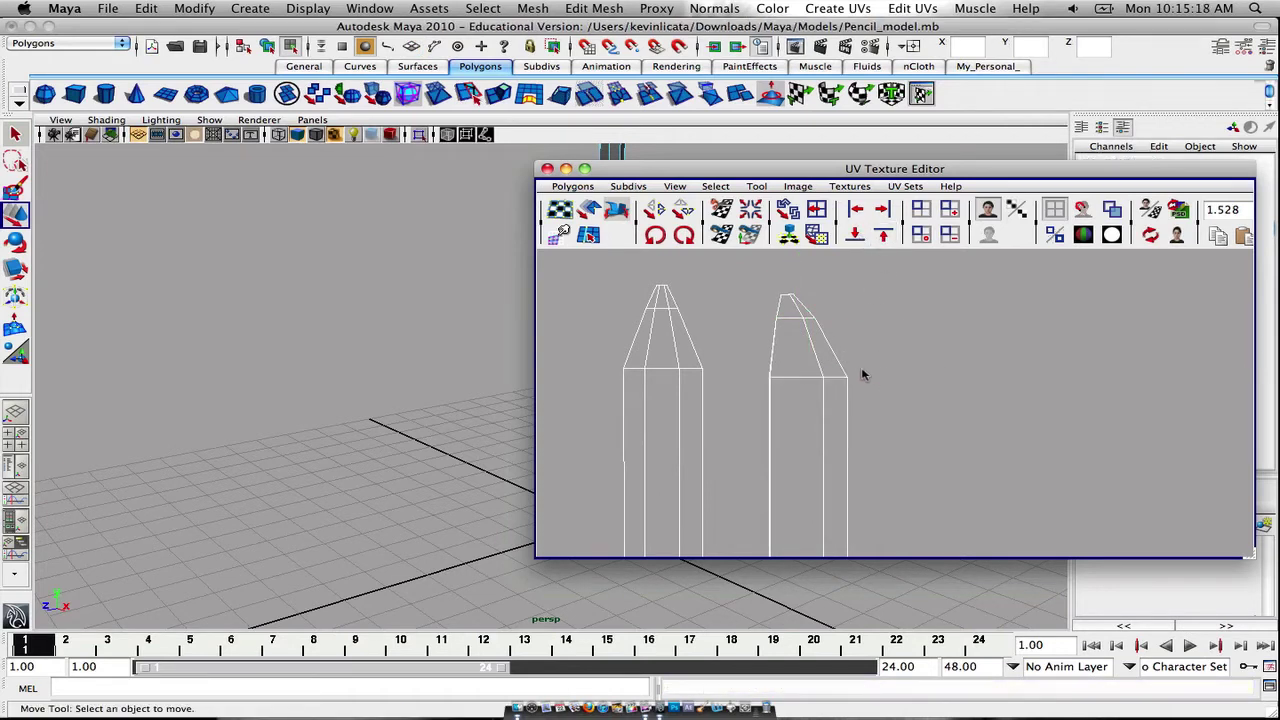
Align the second shell's UV row at the lower end of the long shaft to its minimum V value
alt+middle_drag(864, 375, 888, 289)
alt+middle_drag(884, 425, 900, 465)
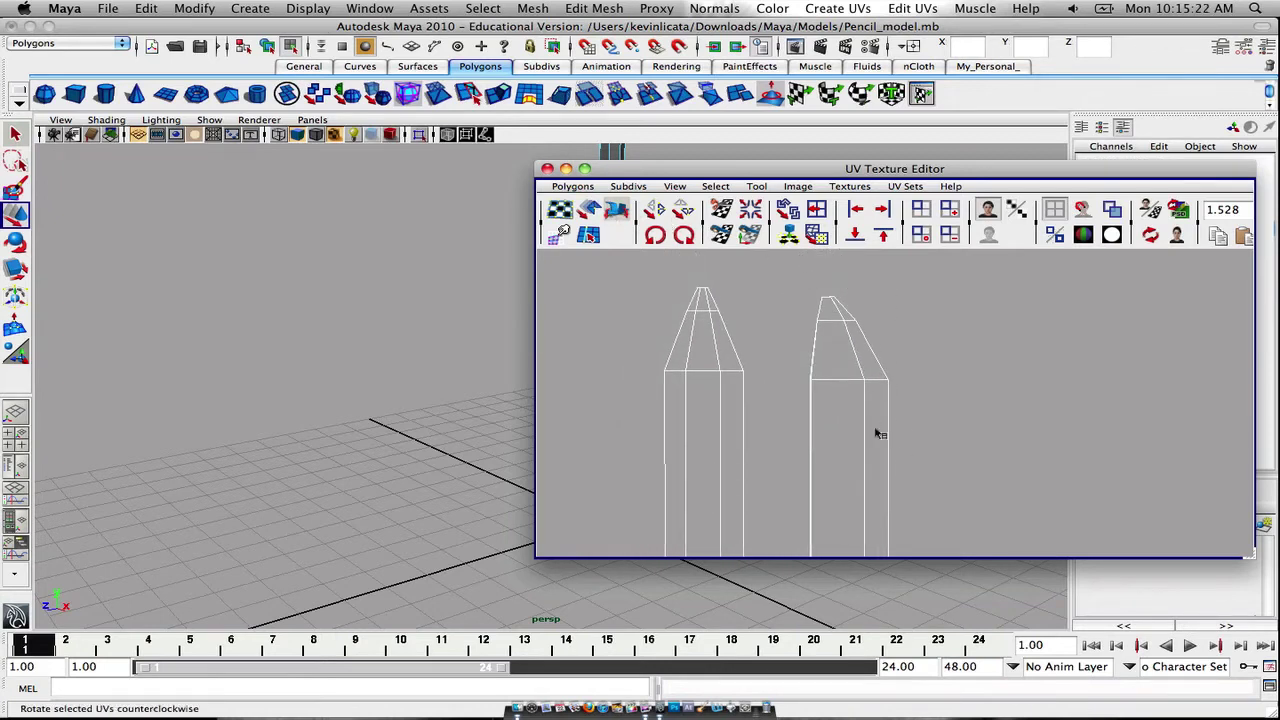
alt+right_drag(880, 436, 836, 442)
alt+middle_drag(872, 453, 876, 236)
alt+middle_drag(901, 421, 866, 328)
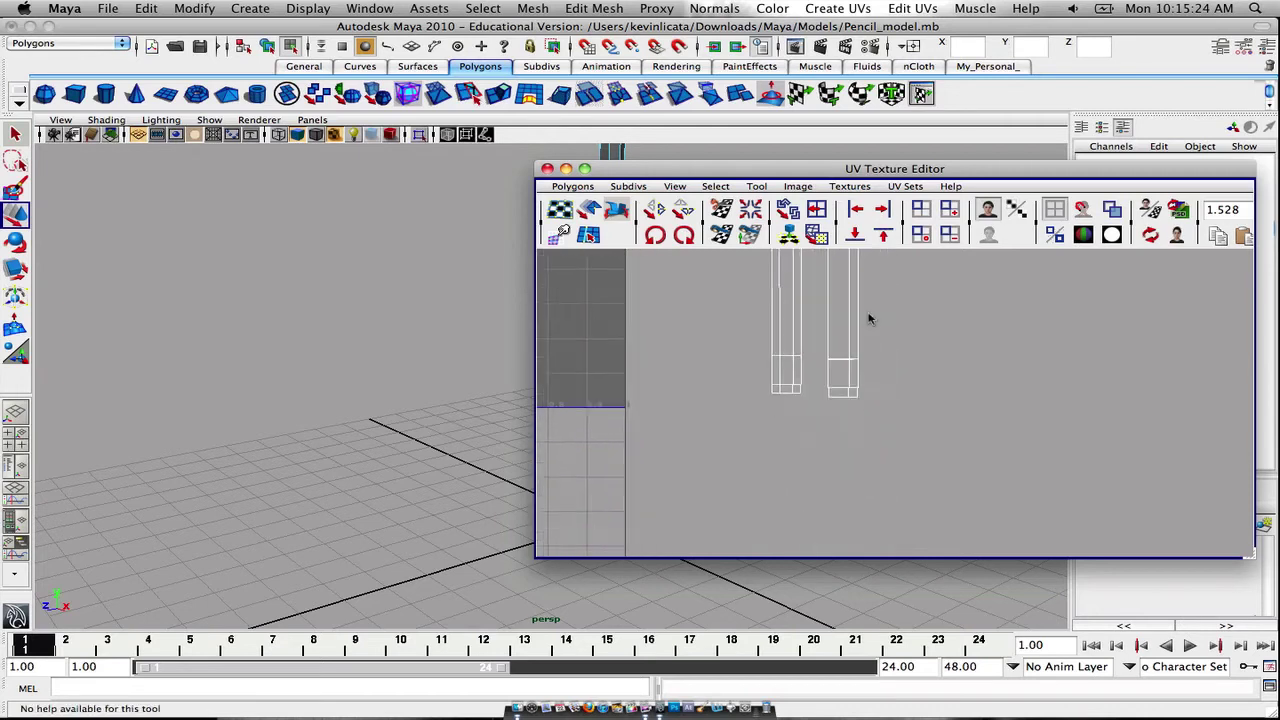
scroll(866, 328, up, 3)
alt+middle_drag(843, 380, 885, 398)
drag(927, 383, 925, 384)
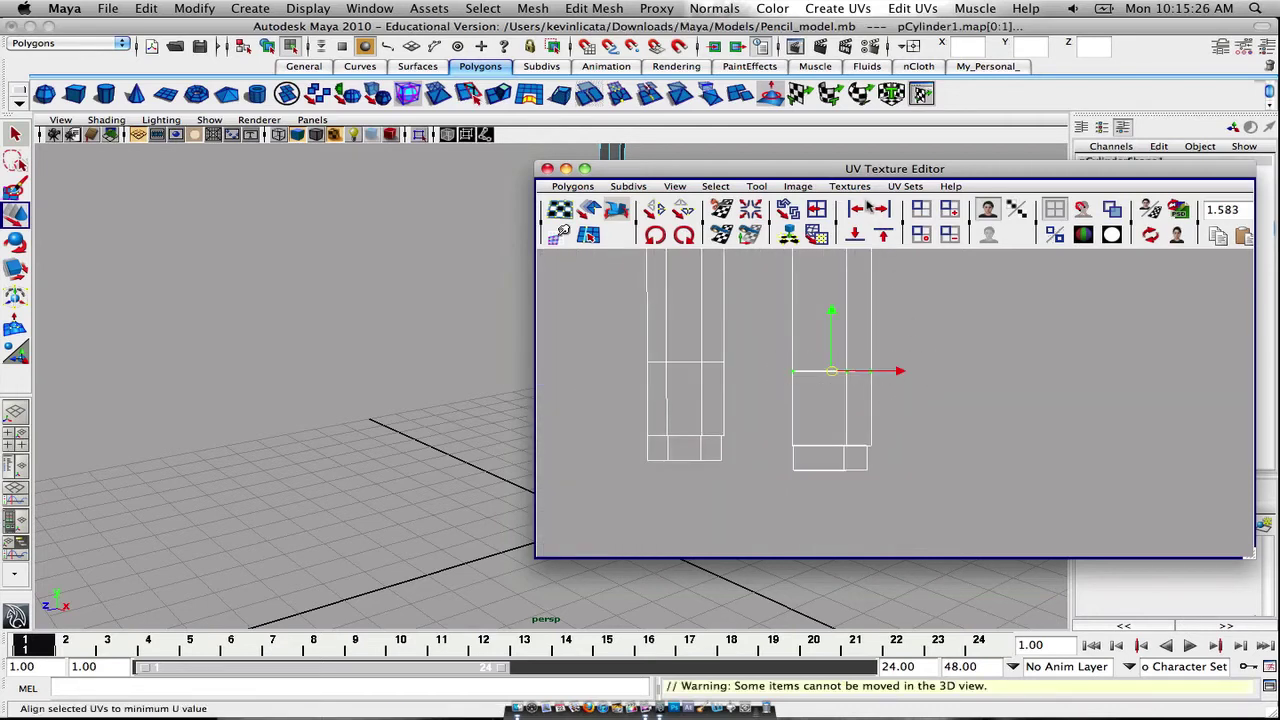
click(860, 236)
Align the UV row just above the second shell's bottom edge to minimum V and close the UV Texture Editor
click(959, 512)
drag(780, 462, 940, 463)
click(808, 421)
click(860, 237)
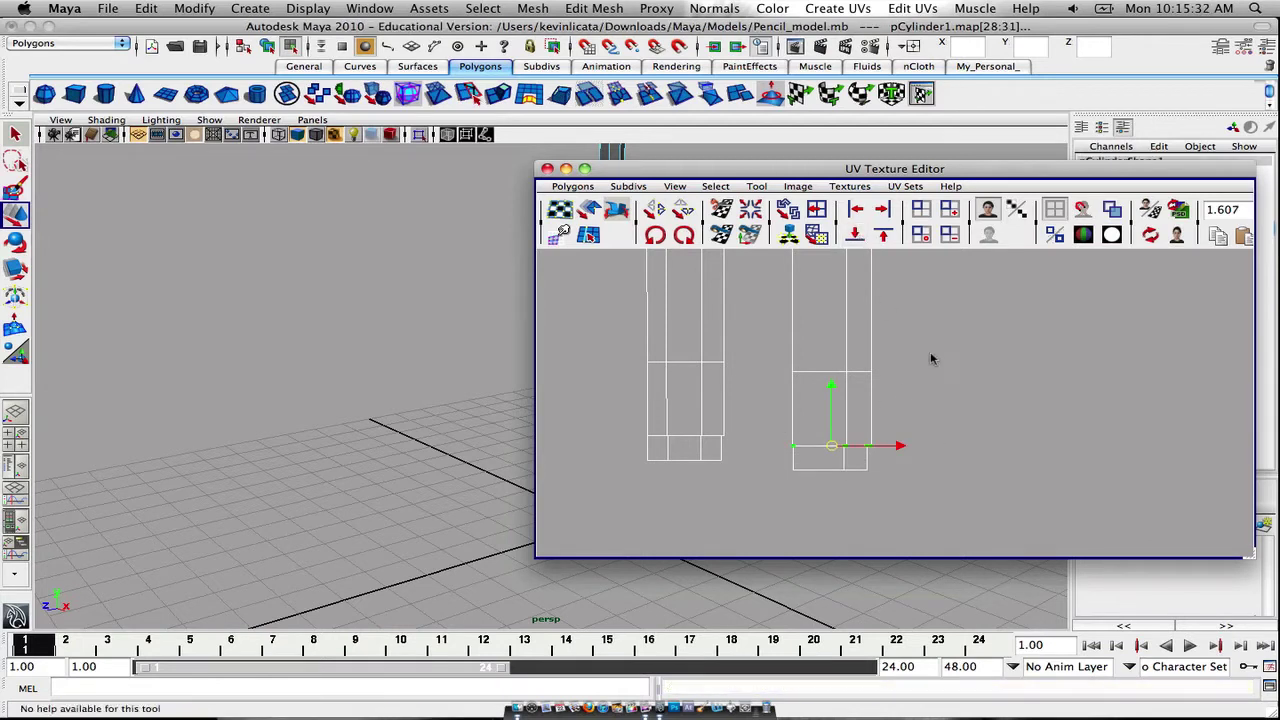
click(932, 385)
alt+middle_drag(919, 346, 925, 464)
scroll(923, 466, down, 6)
alt+middle_drag(914, 347, 936, 488)
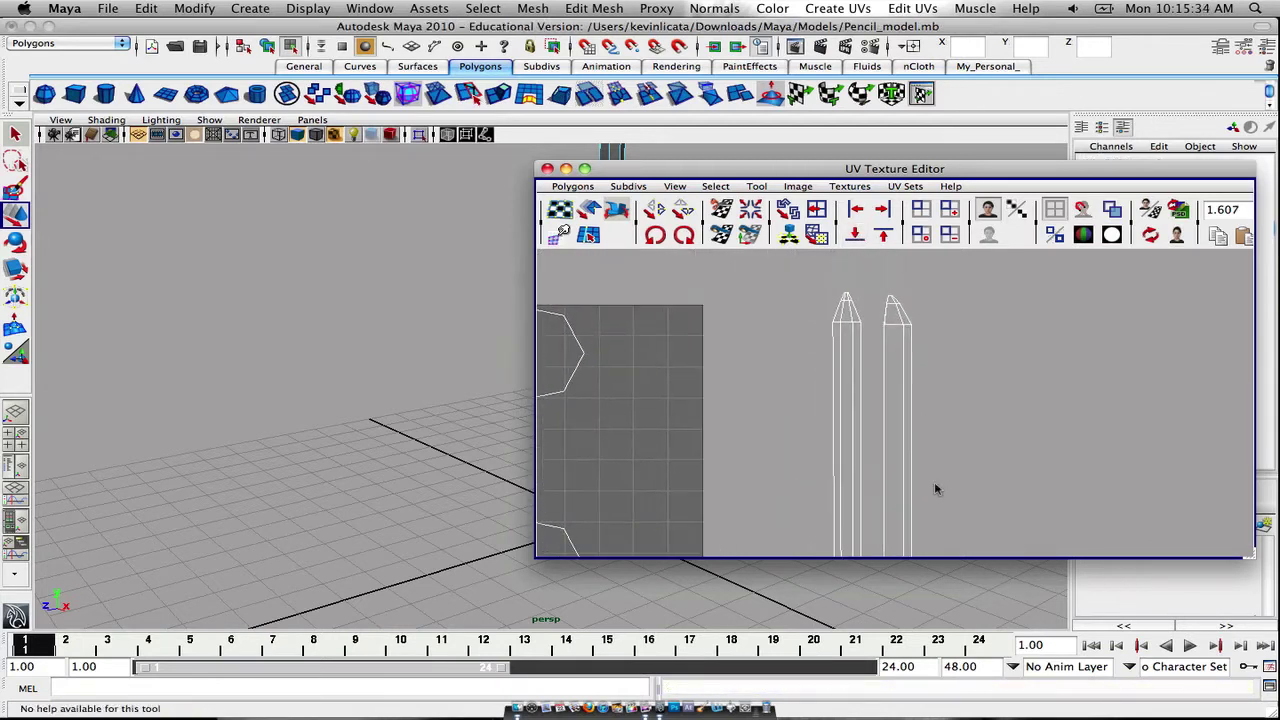
click(547, 169)
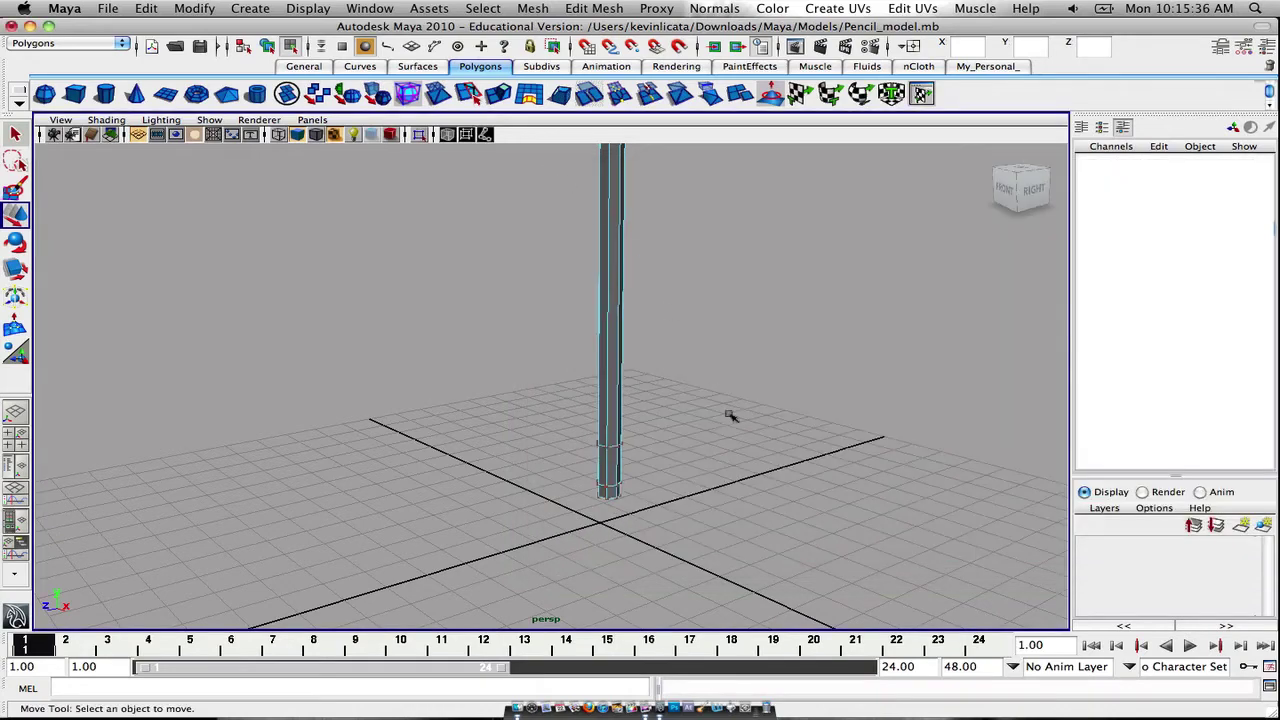
Switch the pencil to face selection mode and select the cap face at its flat end
mouse_move(731, 420)
alt+mouse_down()
mouse_move(734, 430)
mouse_move(731, 380)
mouse_move(731, 490)
alt+mouse_up()
alt+middle_drag(747, 542, 737, 337)
scroll(719, 421, up, 5)
alt+middle_drag(846, 378, 668, 350)
scroll(652, 366, up, 3)
right_click(651, 368)
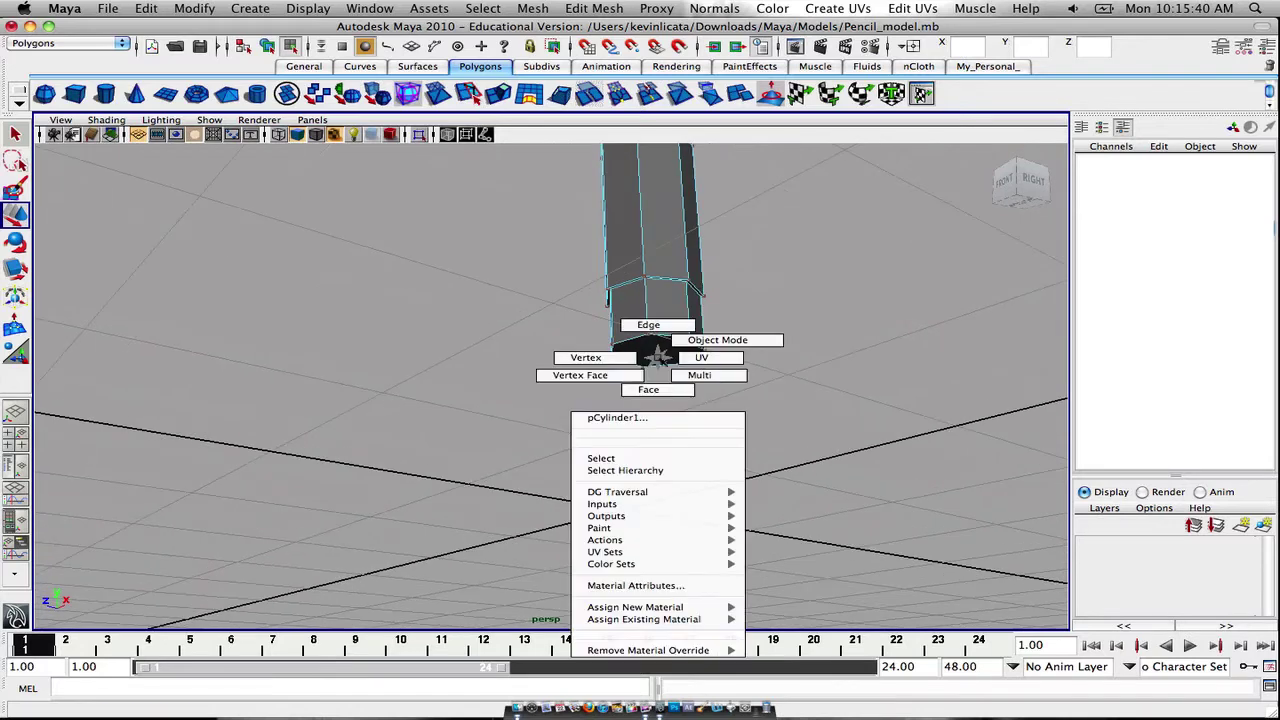
right_drag(657, 357, 661, 391)
click(658, 355)
scroll(731, 281, up, 2)
mouse_move(689, 318)
alt+mouse_down()
mouse_move(702, 298)
mouse_move(658, 251)
alt+mouse_up()
alt+middle_drag(658, 251, 605, 386)
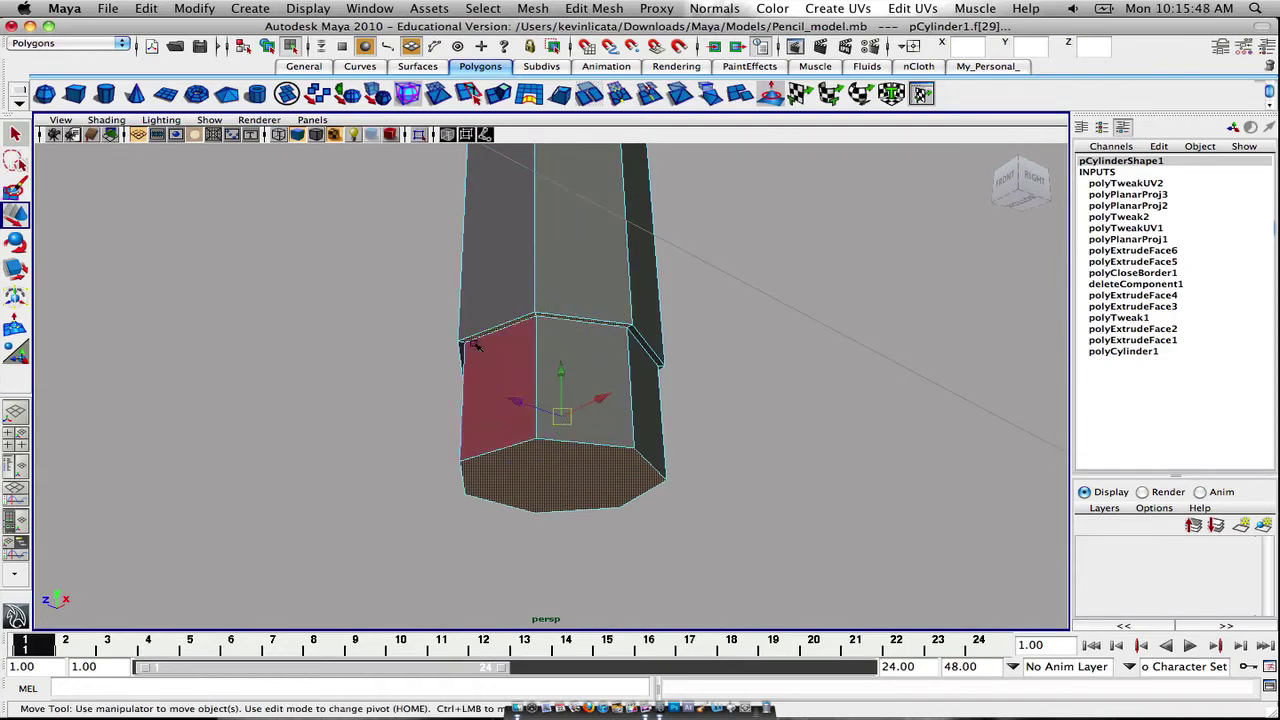
click(758, 337)
click(534, 452)
scroll(560, 450, down, 5)
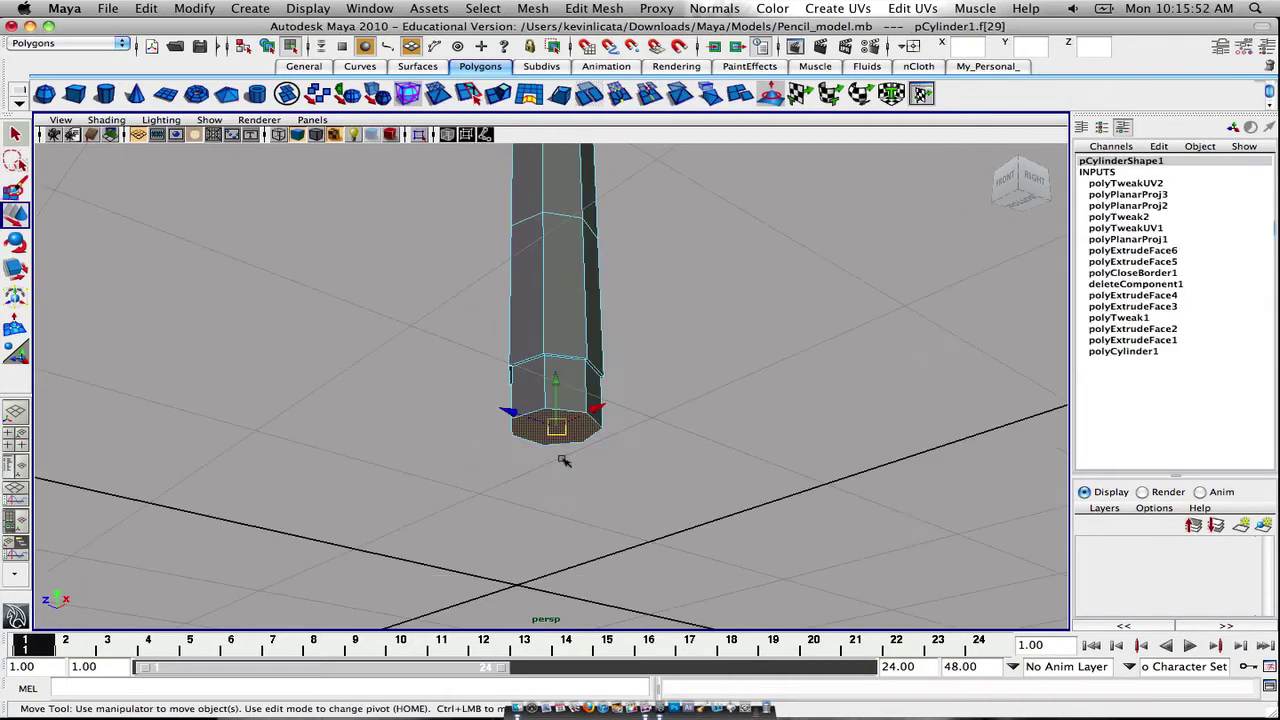
Add the cap face at the pencil's tip to the selection and planar-project both end faces
mouse_move(590, 452)
alt+mouse_down()
mouse_move(631, 334)
mouse_move(620, 330)
mouse_move(608, 358)
alt+mouse_up()
alt+middle_drag(608, 358, 606, 460)
scroll(641, 440, up, 3)
click(971, 414)
click(921, 93)
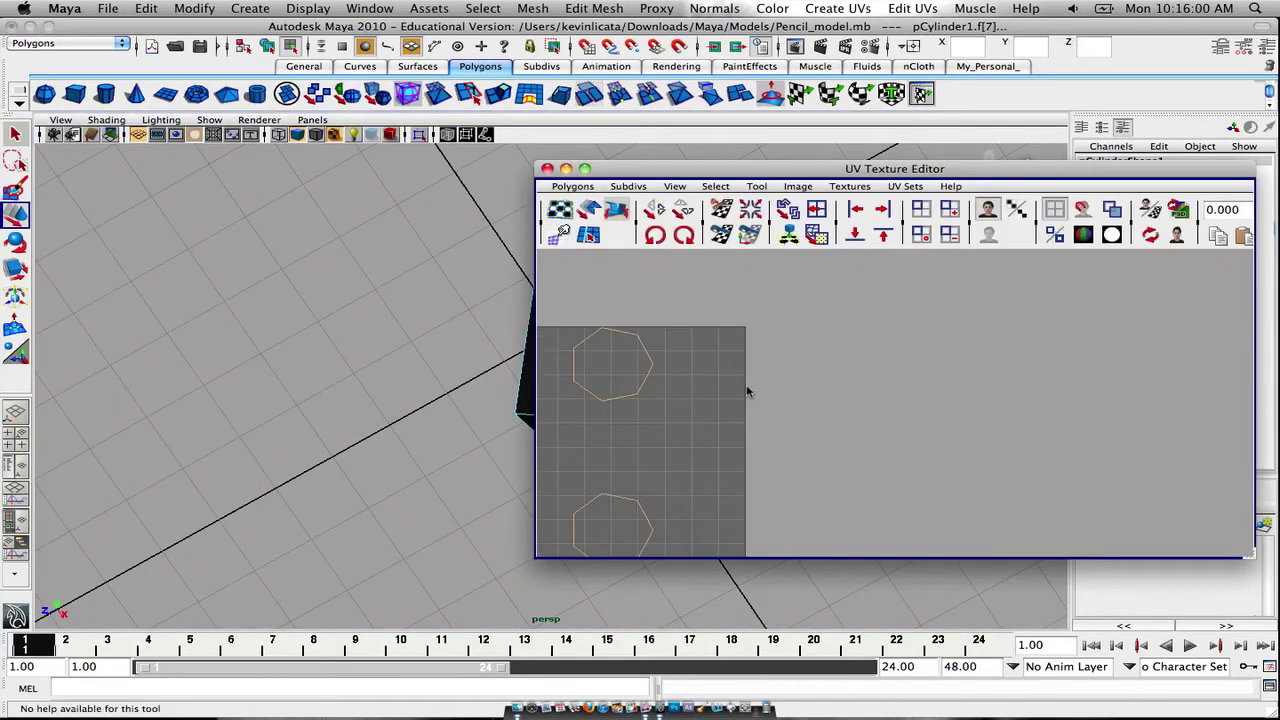
click(771, 93)
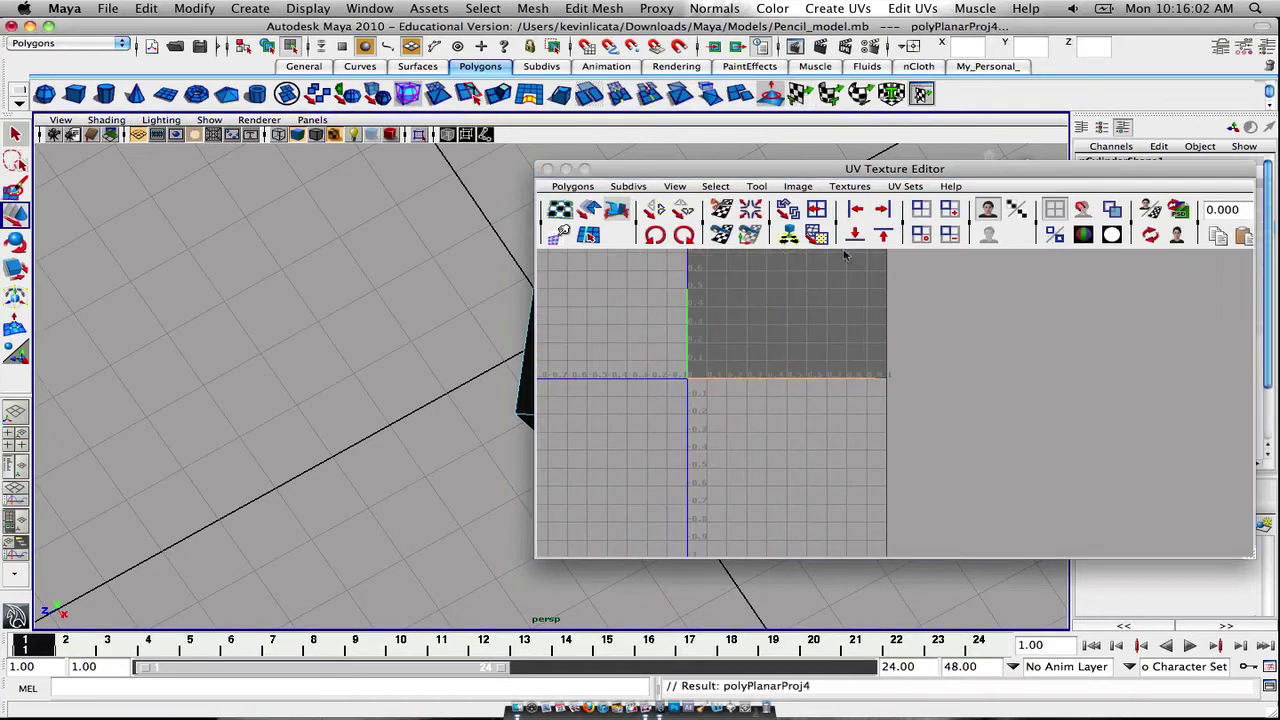
Undo the planar projection of the two end faces and their selection, and close the UV Texture Editor
scroll(867, 345, down, 4)
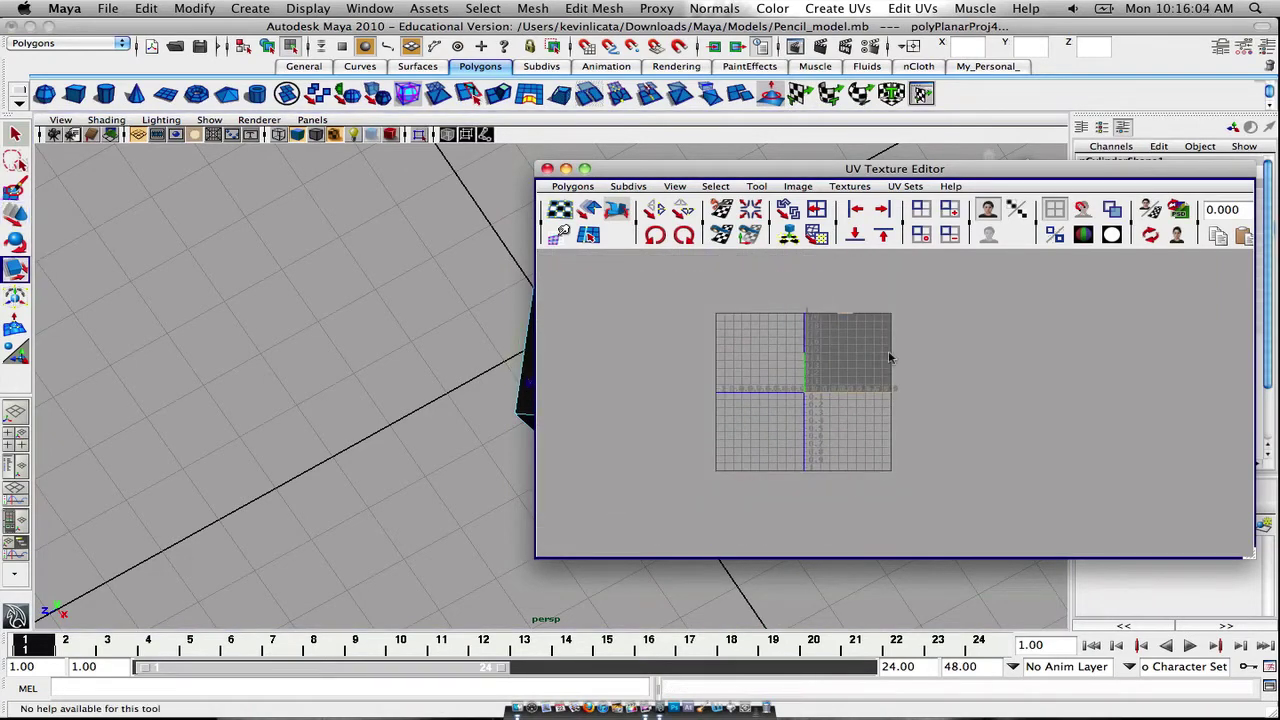
key(super+z)
key(super+z)
key(super+z)
key(super+z)
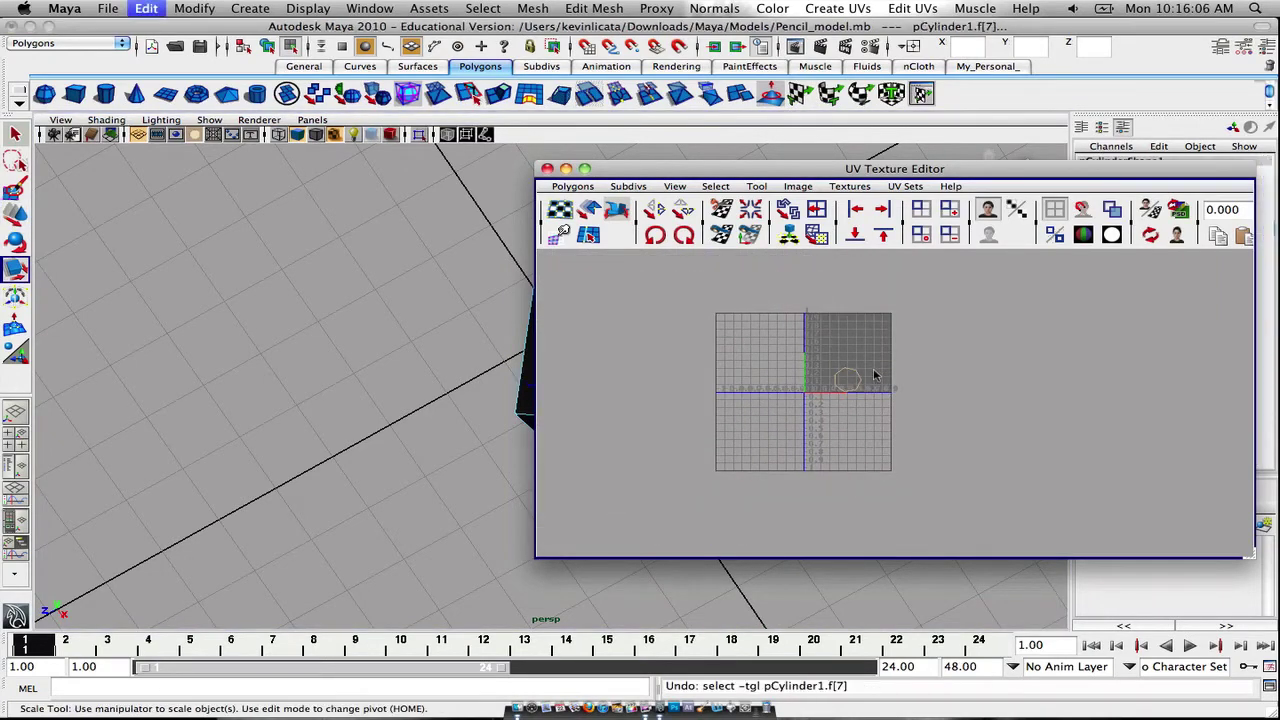
click(547, 169)
Select only the cap face at the pencil's tip, map it with Automatic Projection, and open the UV Texture Editor
click(985, 430)
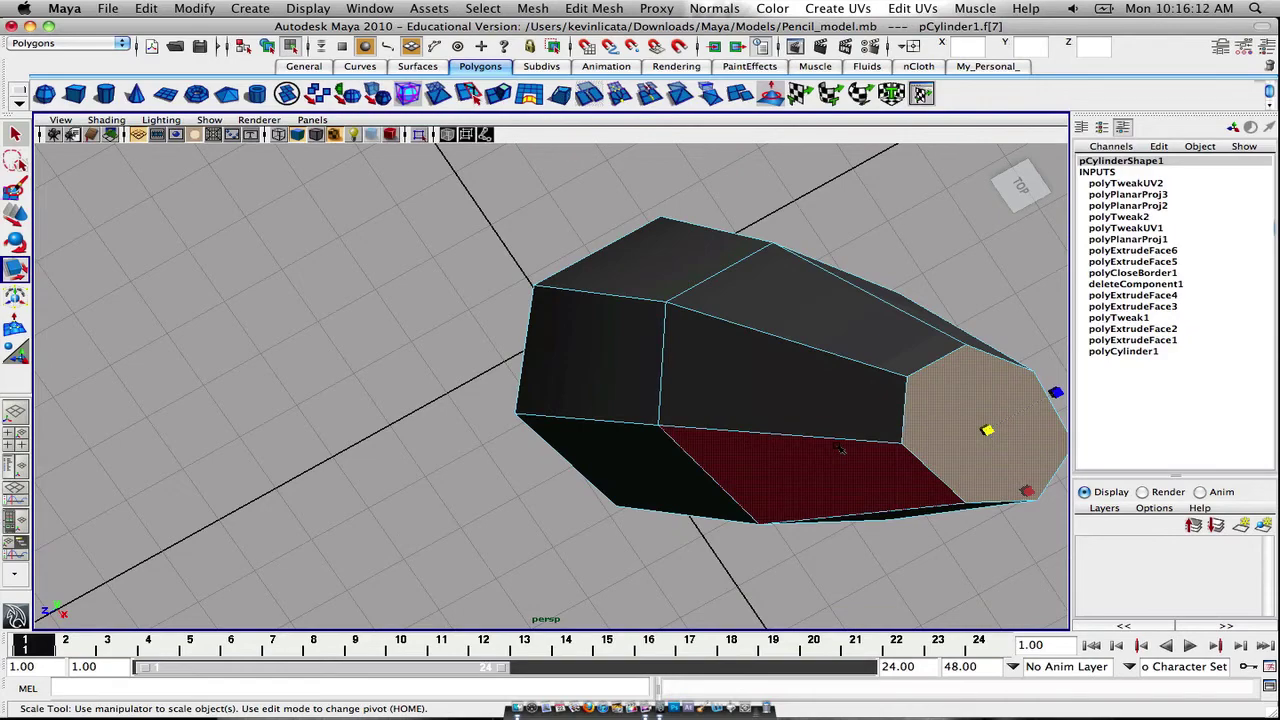
mouse_move(838, 447)
alt+mouse_down()
mouse_move(857, 299)
mouse_move(803, 261)
alt+mouse_up()
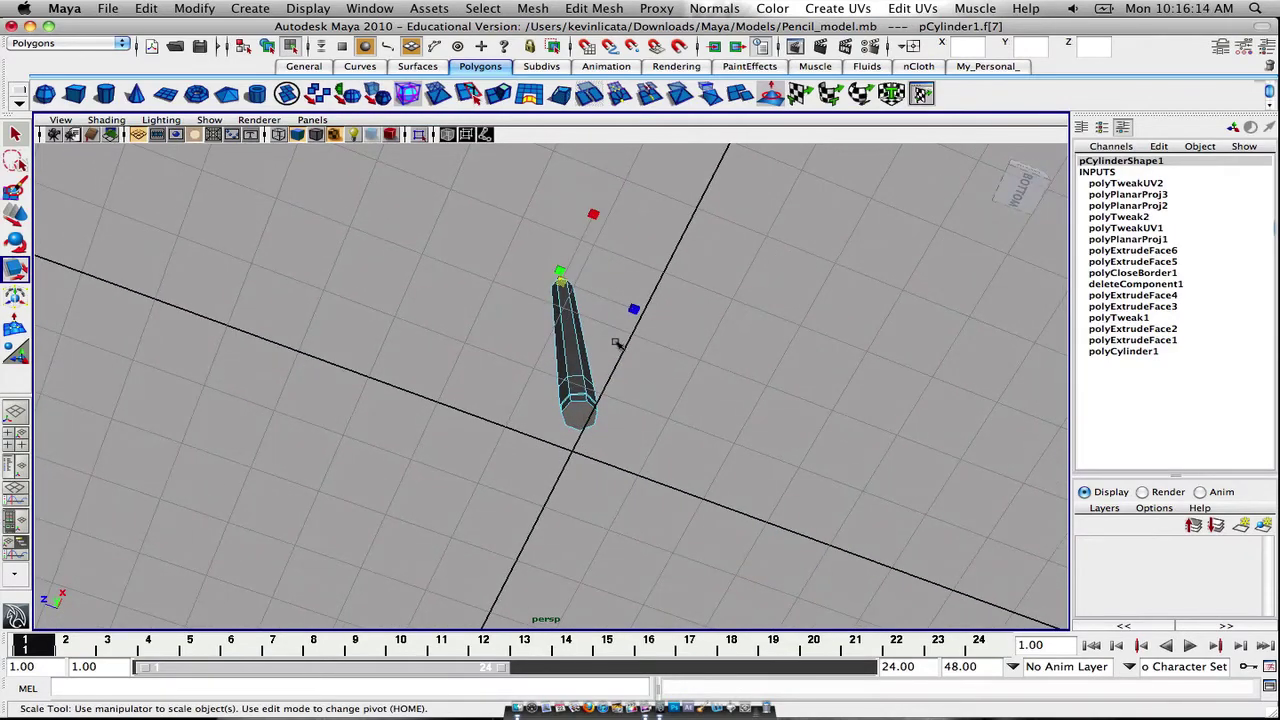
mouse_move(677, 250)
alt+mouse_down()
mouse_move(720, 460)
mouse_move(714, 418)
alt+mouse_up()
scroll(713, 438, down, 3)
click(922, 93)
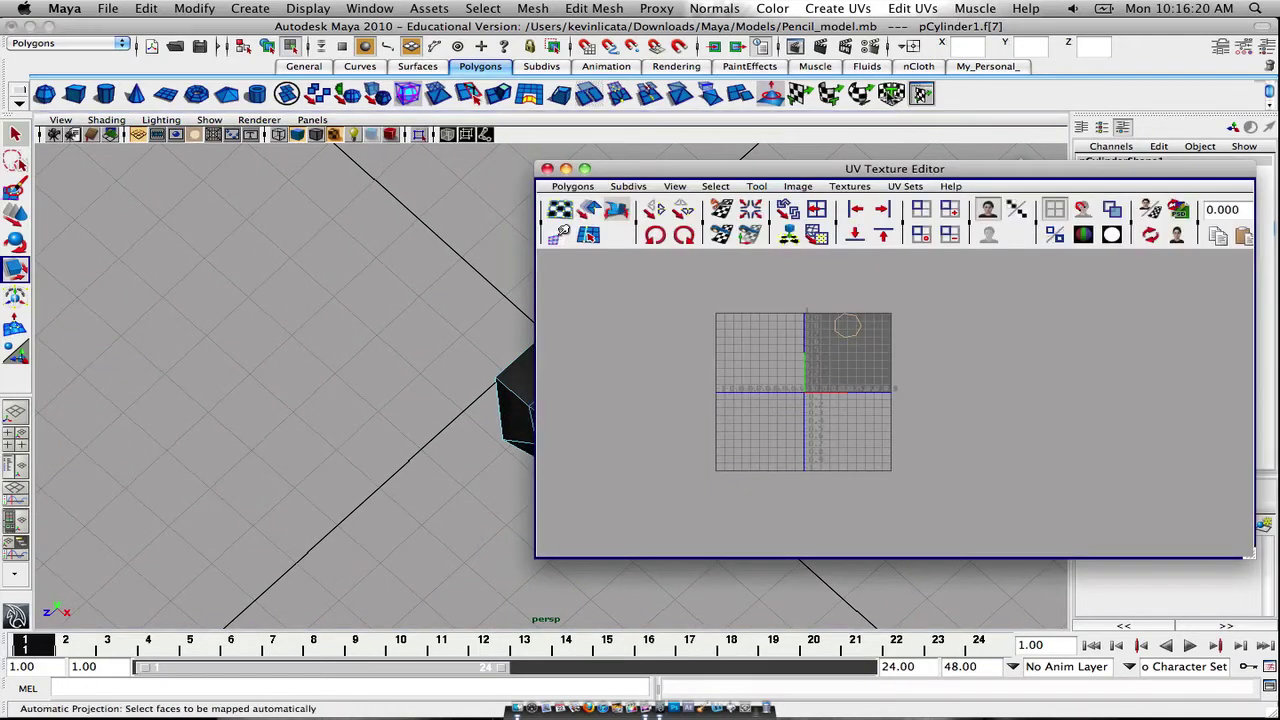
click(563, 232)
Select the tip cap's UVs, move the shell out of the 0–1 space beside the two pencil shells, and scale it down
ctrl+right_drag(866, 354, 789, 320)
drag(757, 297, 892, 434)
key(super+z)
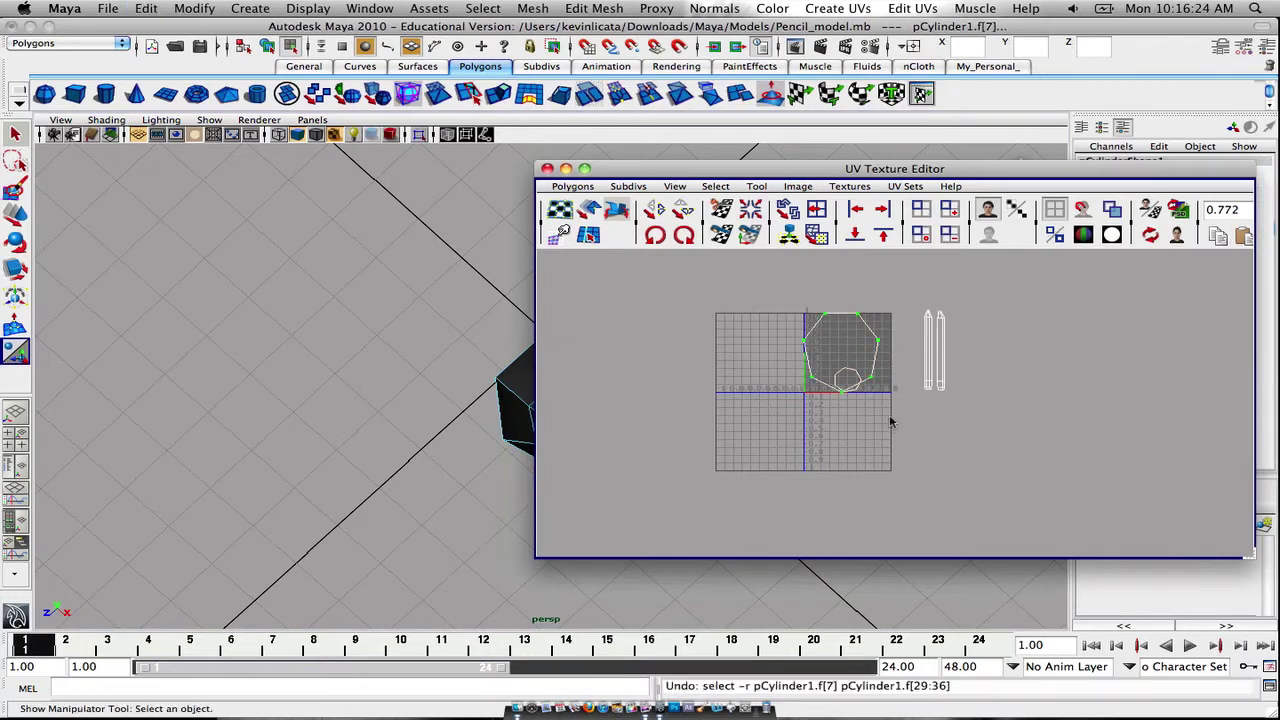
key(w)
drag(841, 353, 985, 355)
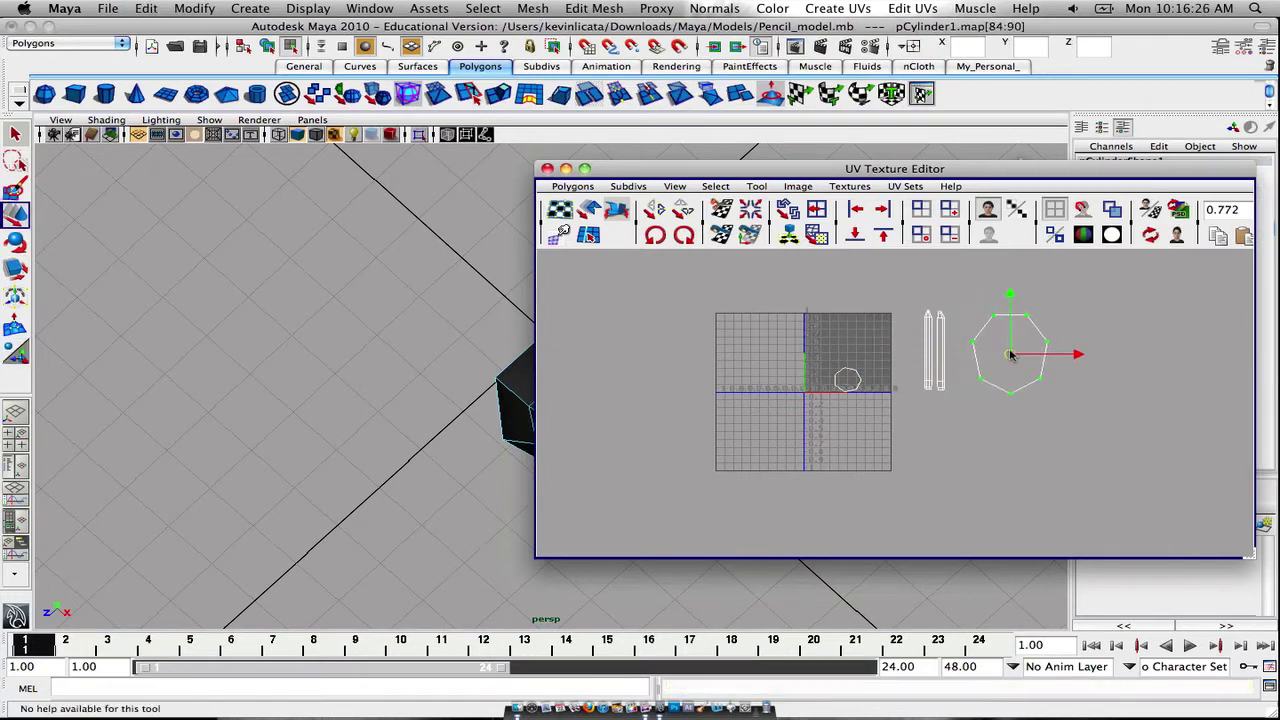
key(r)
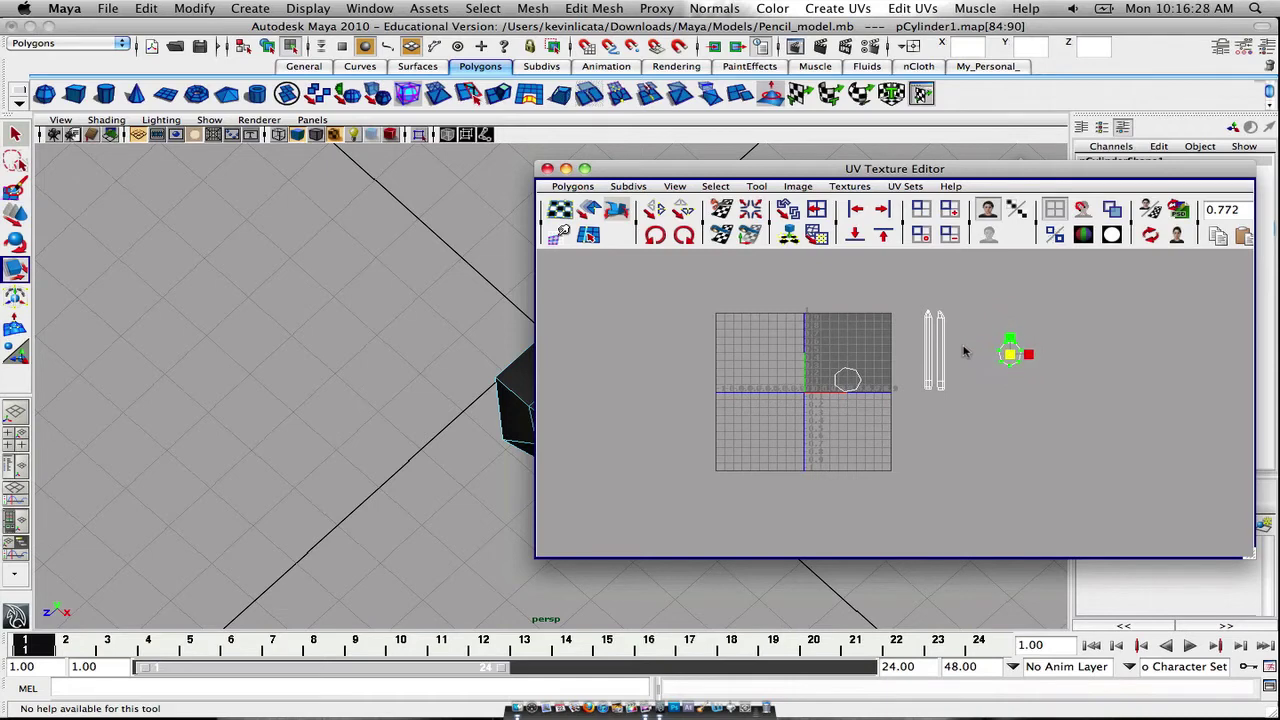
click(1003, 327)
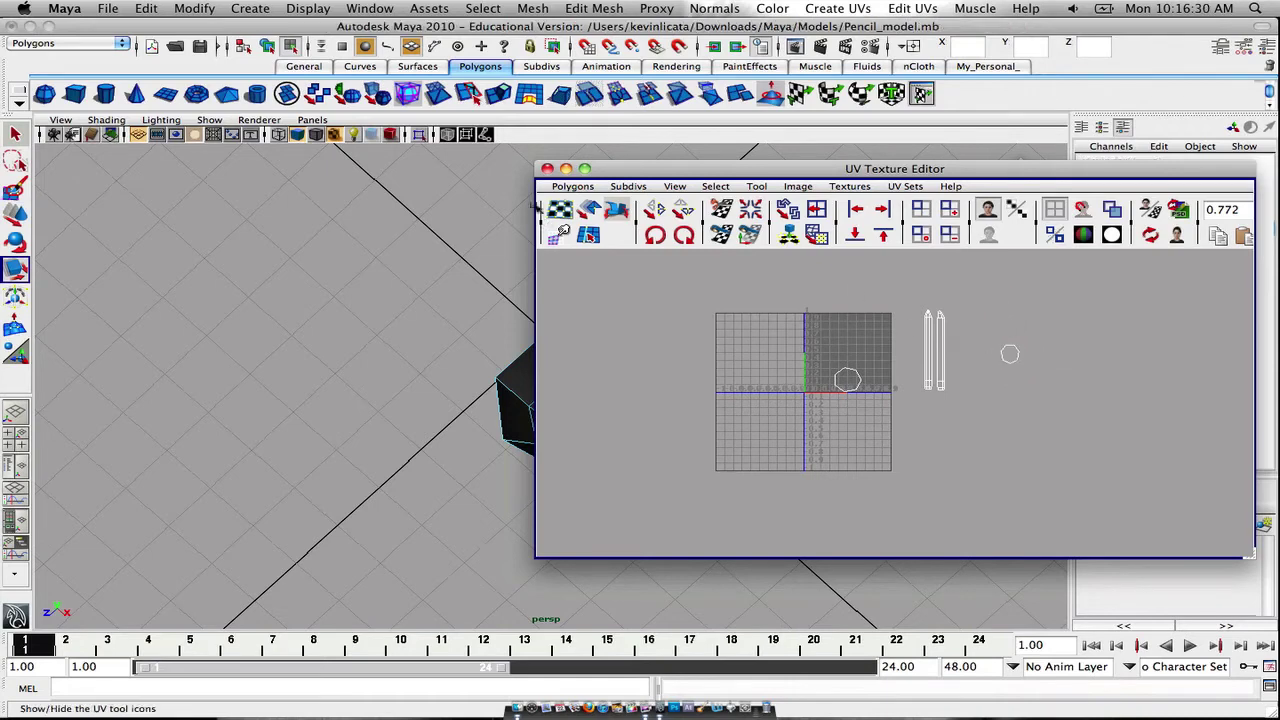
Select the cap face at the pencil's flat end, apply Automatic Projection, and open its UVs in the UV Texture Editor
click(547, 169)
mouse_move(608, 377)
alt+mouse_down()
mouse_move(631, 214)
mouse_move(631, 282)
alt+mouse_up()
scroll(609, 463, up, 5)
right_drag(597, 433, 592, 445)
click(600, 427)
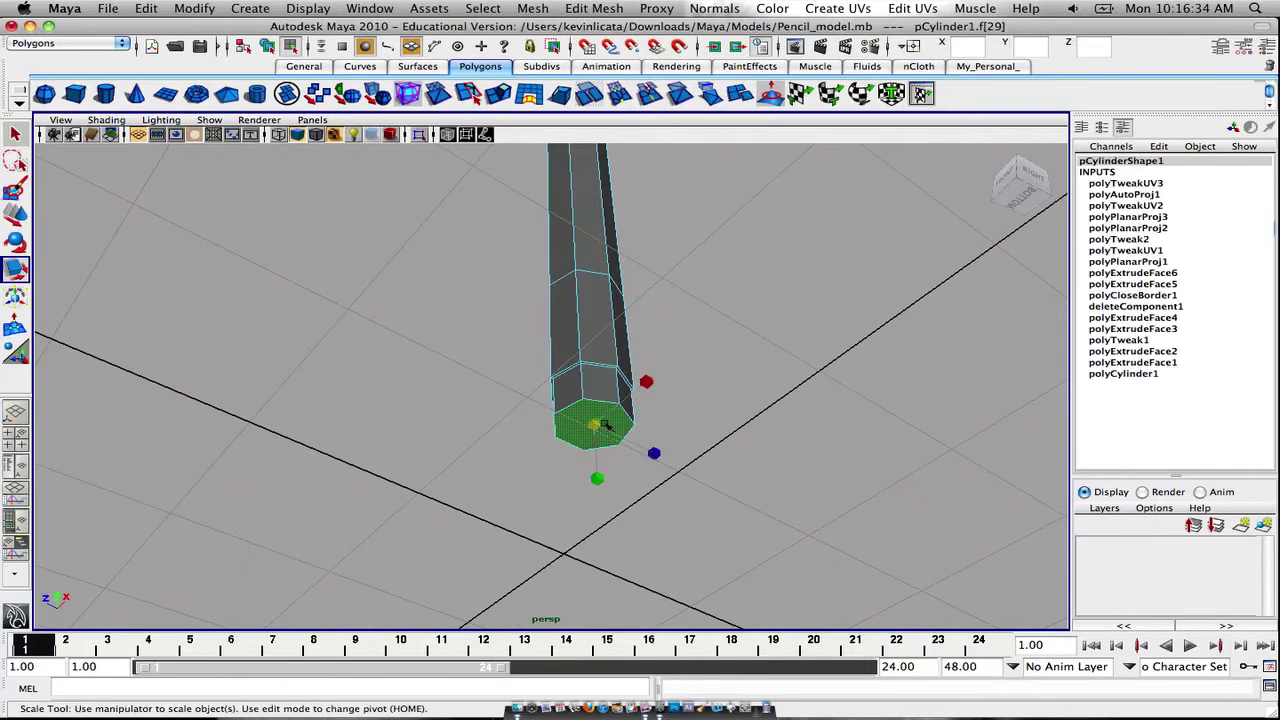
click(891, 94)
click(921, 94)
Move the flat-end cap's UV shell below the tip cap's shell, scale it down to a similar size, and close the editor
right_drag(841, 362, 894, 357)
drag(729, 288, 940, 366)
key(w)
key(r)
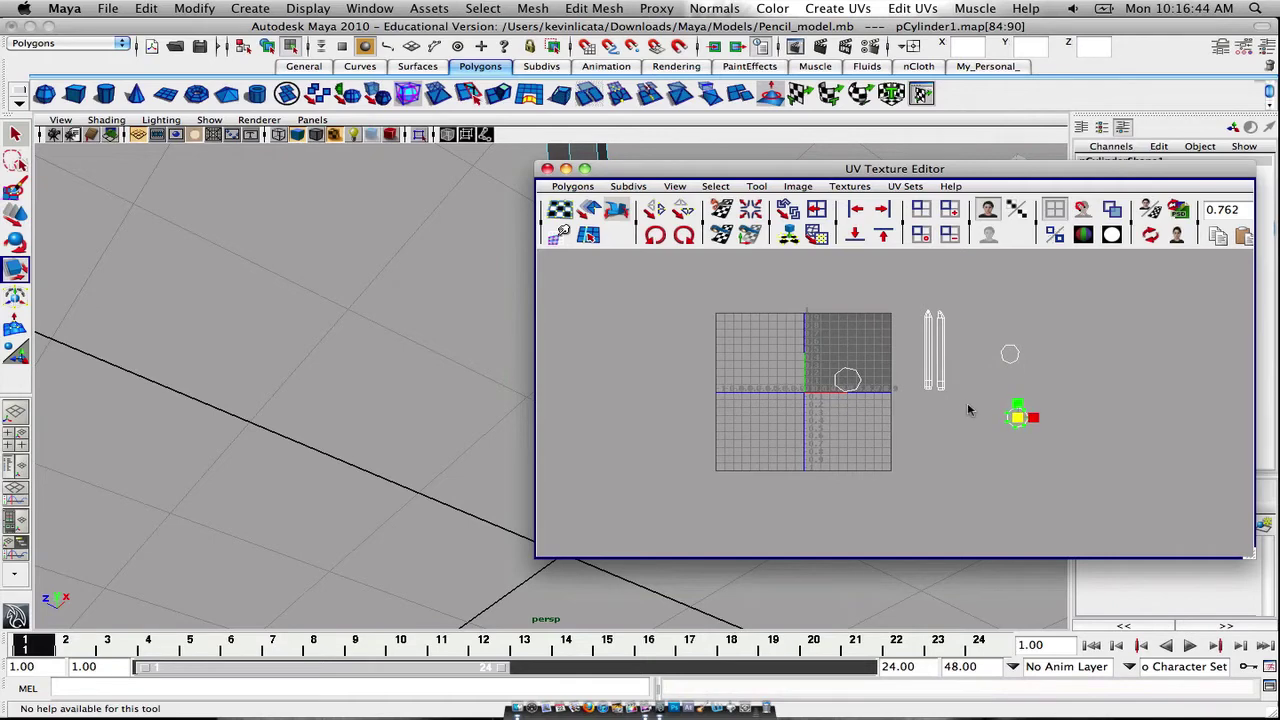
click(1052, 359)
click(548, 169)
Select all the faces of the narrow ring around the pencil just above its flat end segment
scroll(704, 376, up, 10)
mouse_move(708, 372)
alt+mouse_down()
mouse_move(770, 363)
mouse_move(740, 370)
alt+mouse_up()
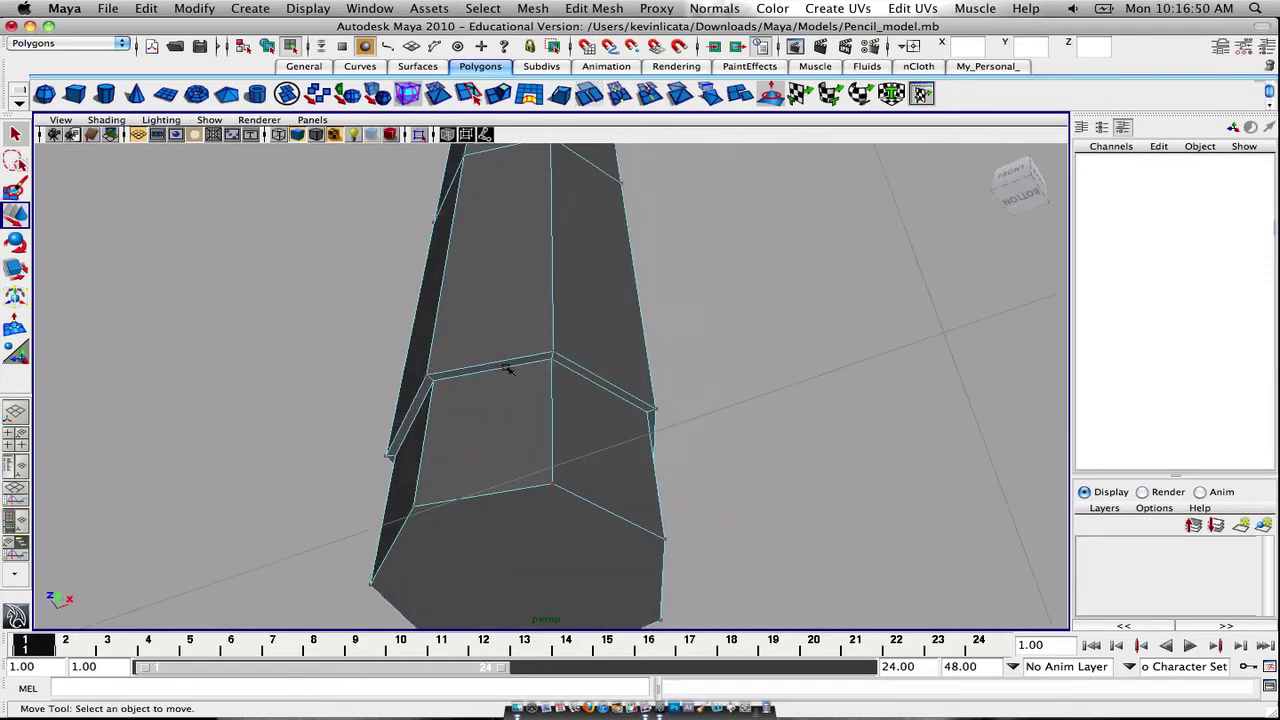
right_drag(507, 369, 496, 395)
click(503, 366)
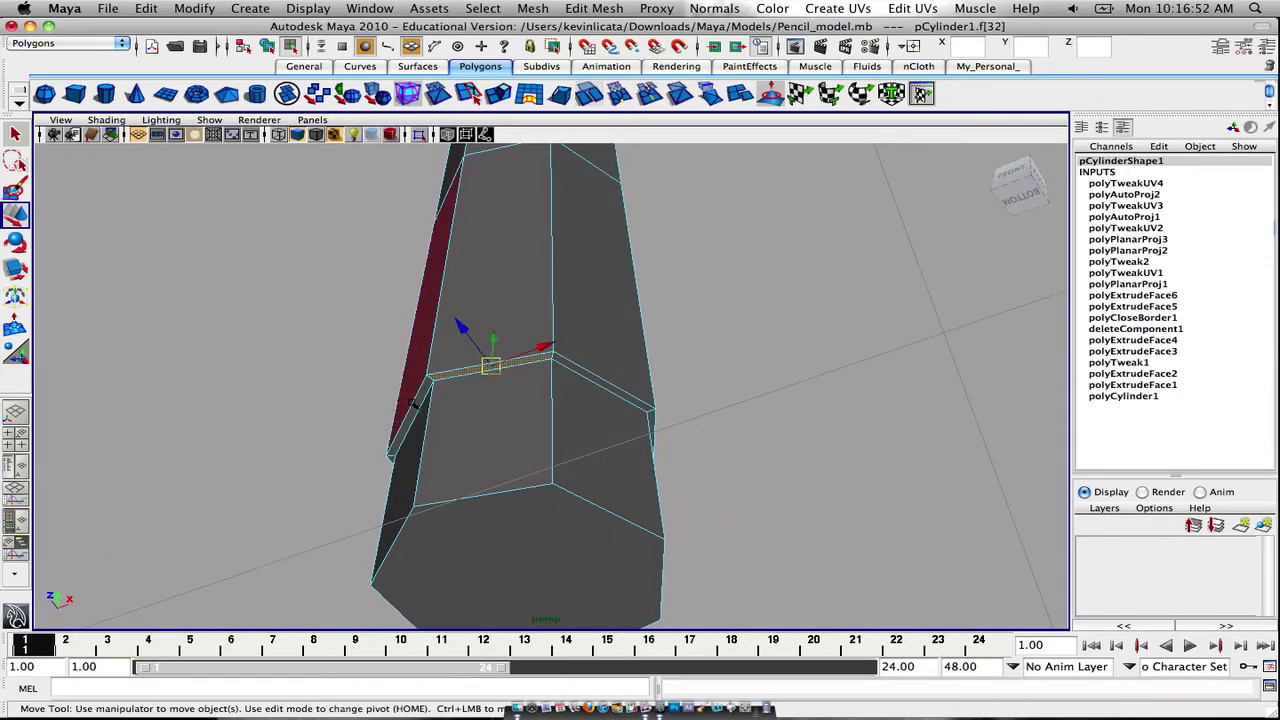
shift+click(419, 403)
shift+click(610, 385)
mouse_move(686, 391)
alt+mouse_down()
mouse_move(586, 380)
mouse_move(680, 330)
mouse_move(700, 277)
mouse_move(514, 274)
mouse_move(780, 275)
mouse_move(650, 290)
alt+mouse_up()
shift+click(711, 262)
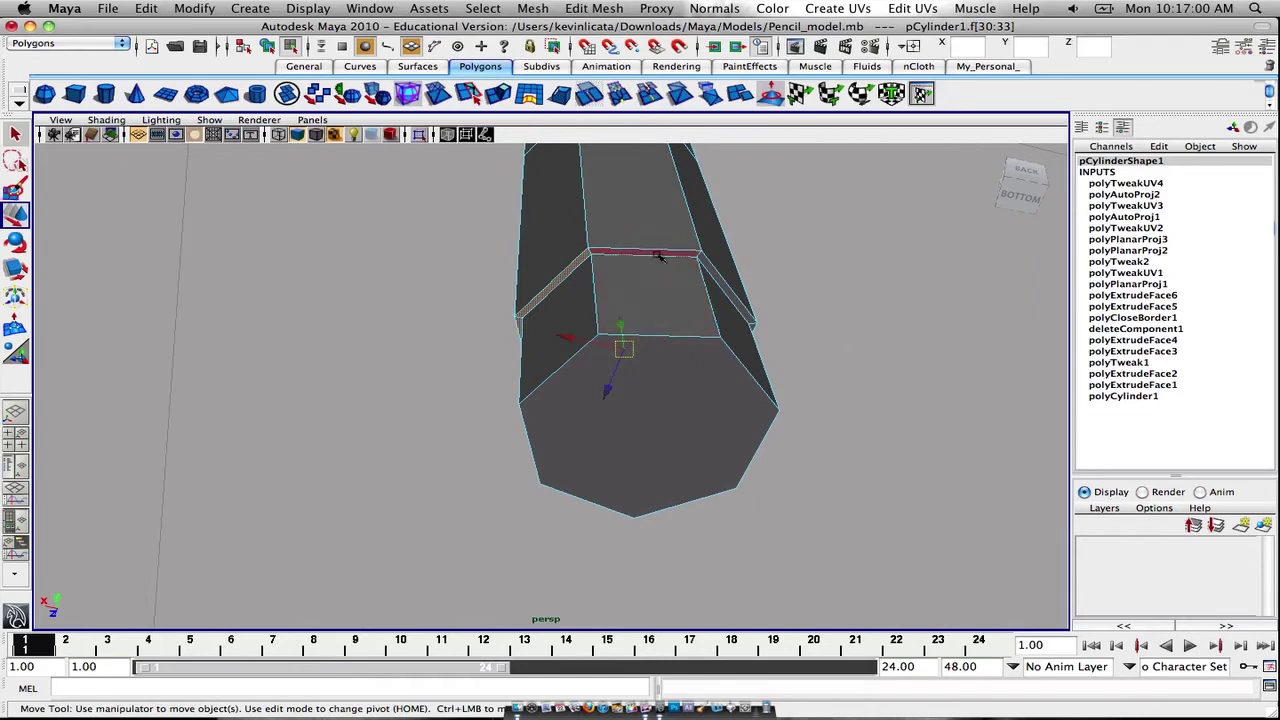
shift+click(658, 256)
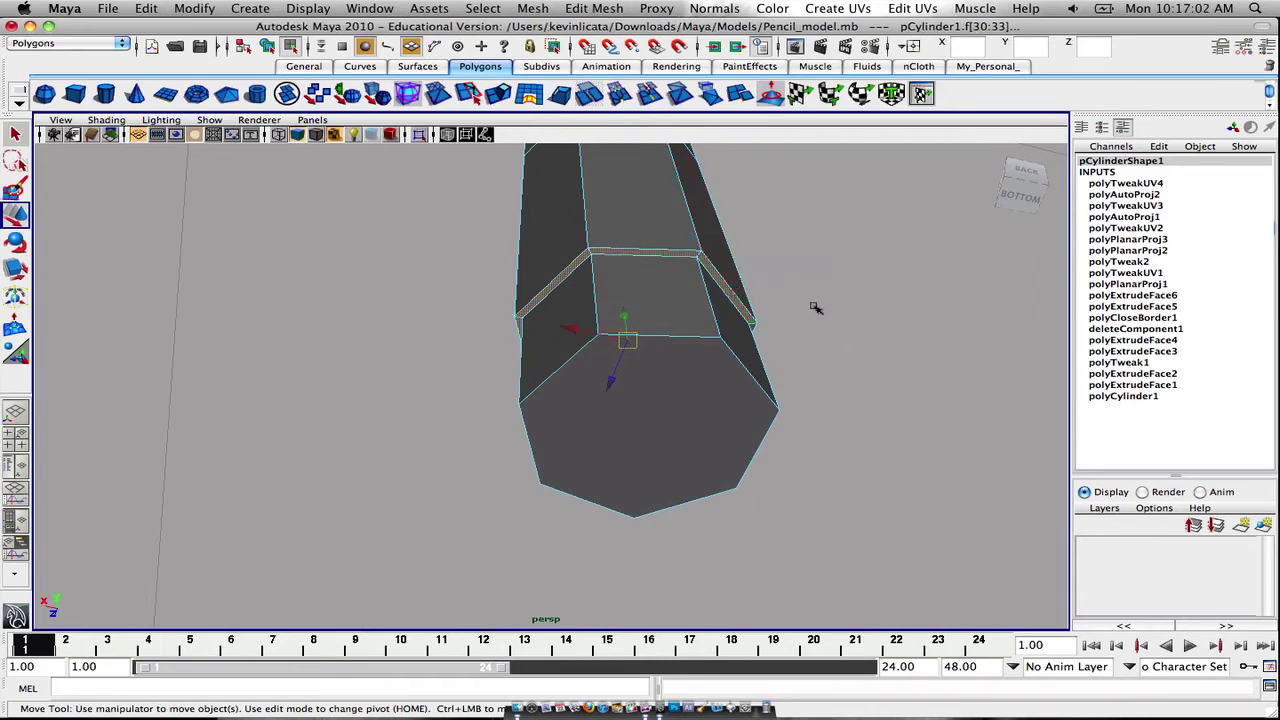
alt+drag(815, 307, 680, 380)
shift+click(711, 253)
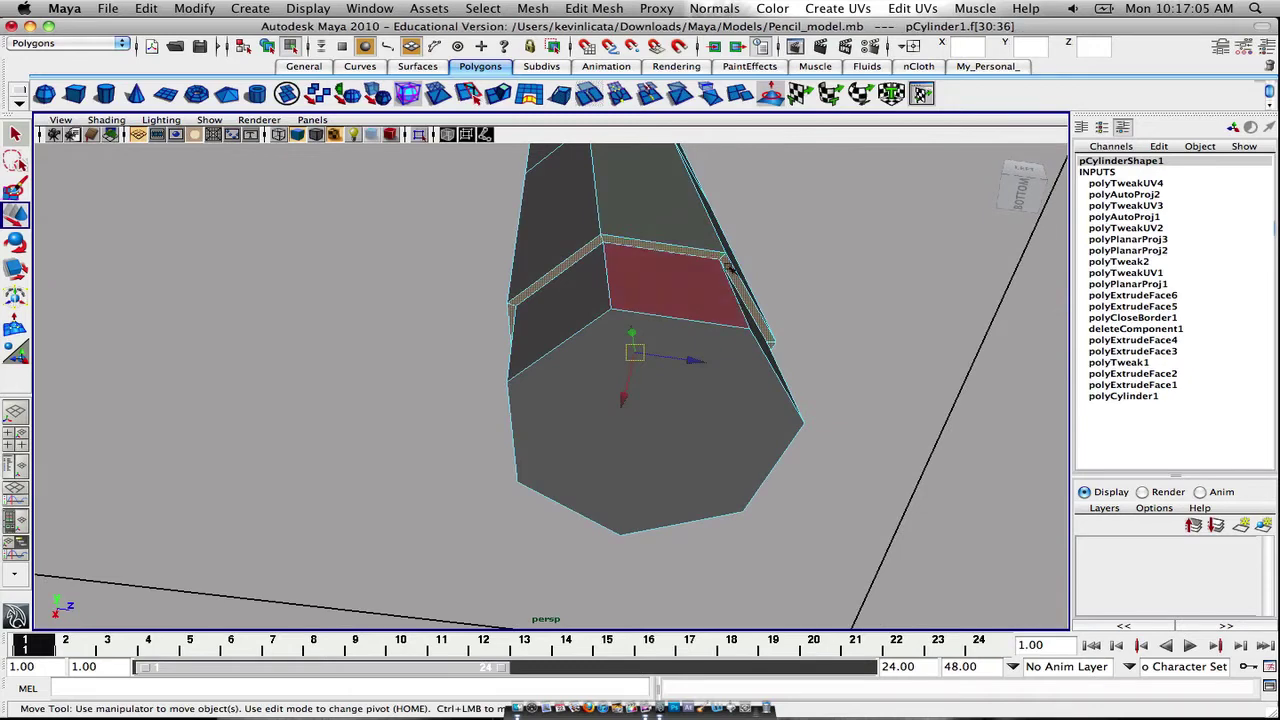
Map the selected ring faces with Automatic Projection and show them in the UV Texture Editor
click(891, 93)
key(super+z)
click(922, 93)
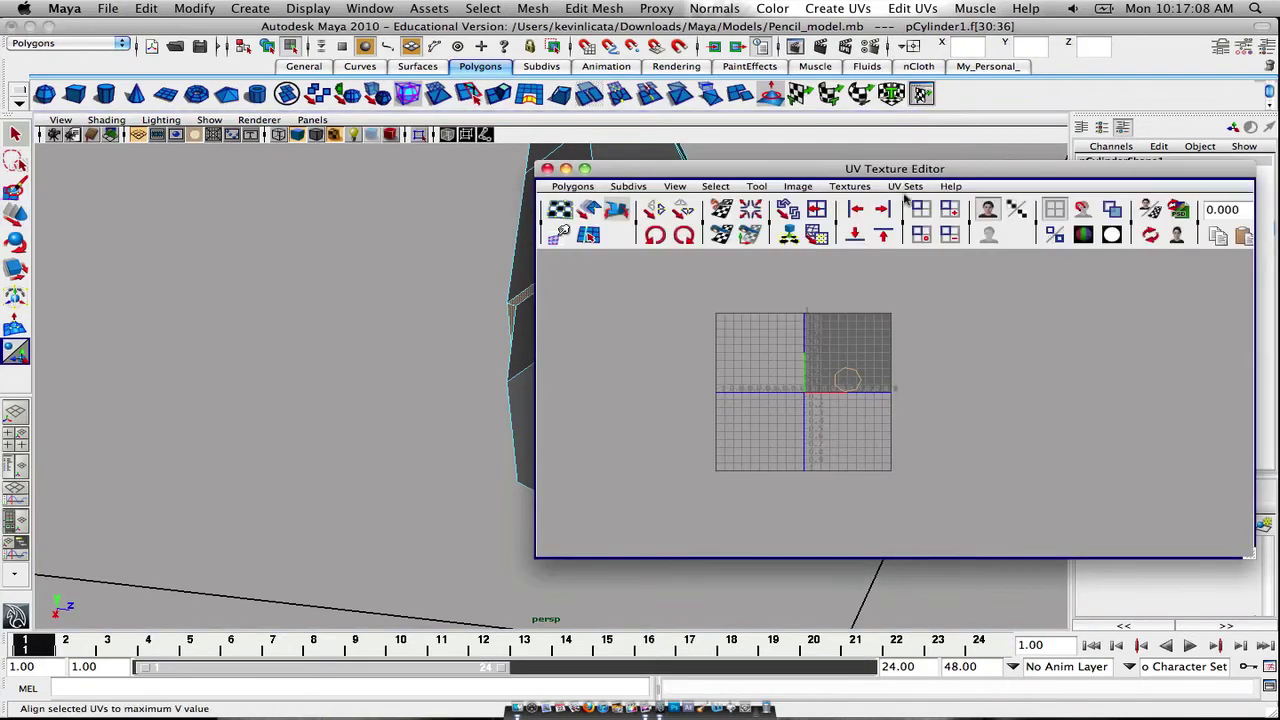
click(891, 93)
scroll(900, 343, up, 2)
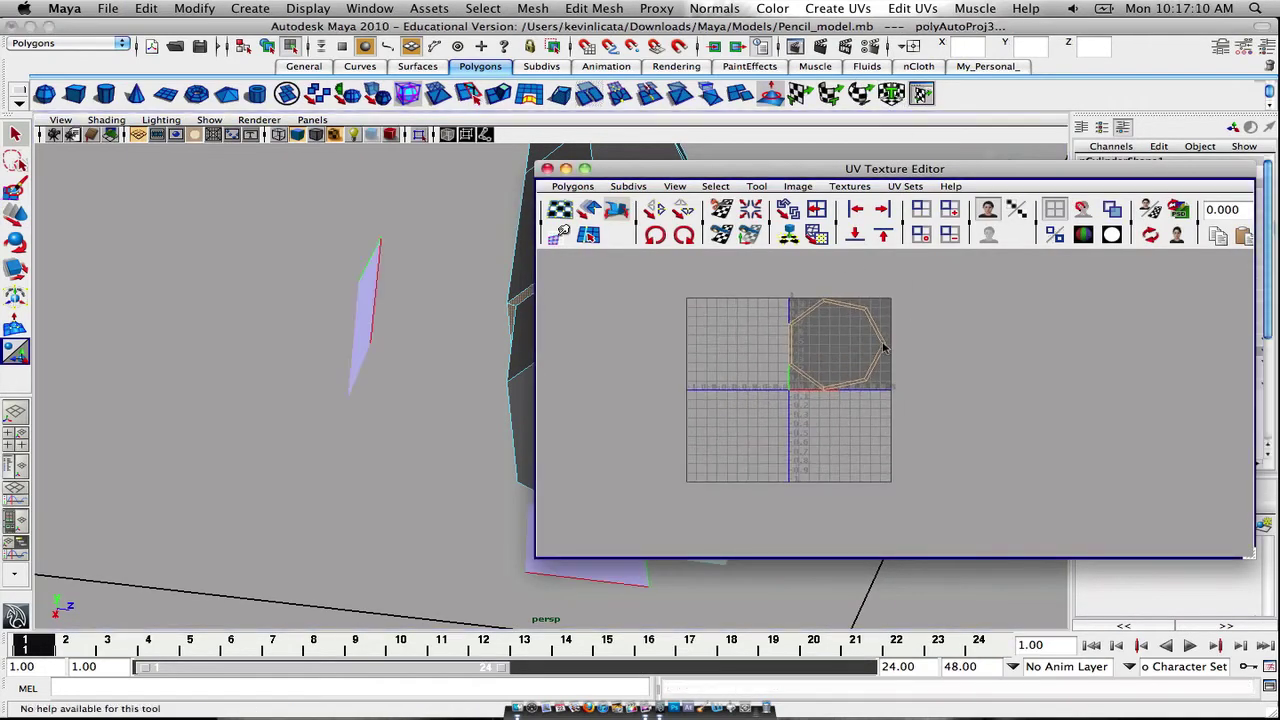
Select the ring's UVs, move the shell out of the 0–1 space between the pencil and cap shells, and scale it down
right_click(872, 345)
right_drag(870, 344, 912, 343)
drag(712, 285, 910, 390)
key(w)
drag(840, 345, 996, 367)
key(r)
key(w)
click(1027, 319)
scroll(1014, 366, up, 8)
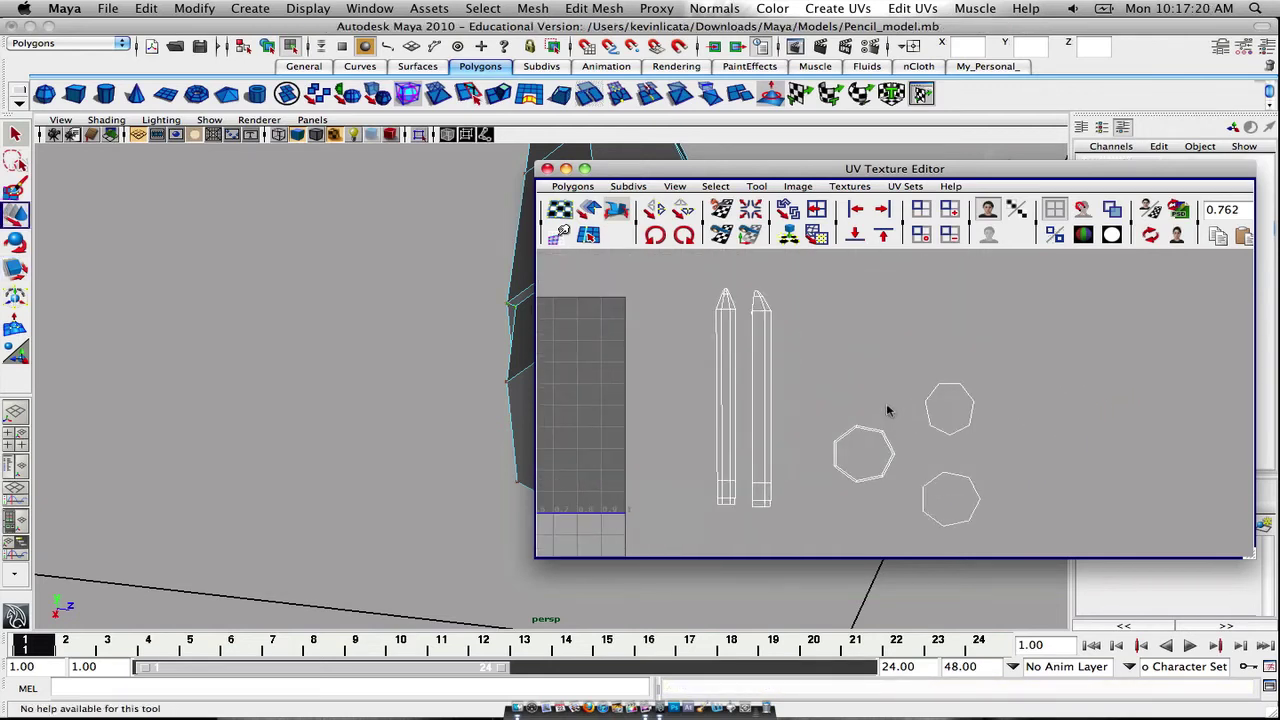
Scale the tip cap's UV shell slightly wider in U and deselect it
drag(922, 366, 981, 454)
key(r)
click(1018, 412)
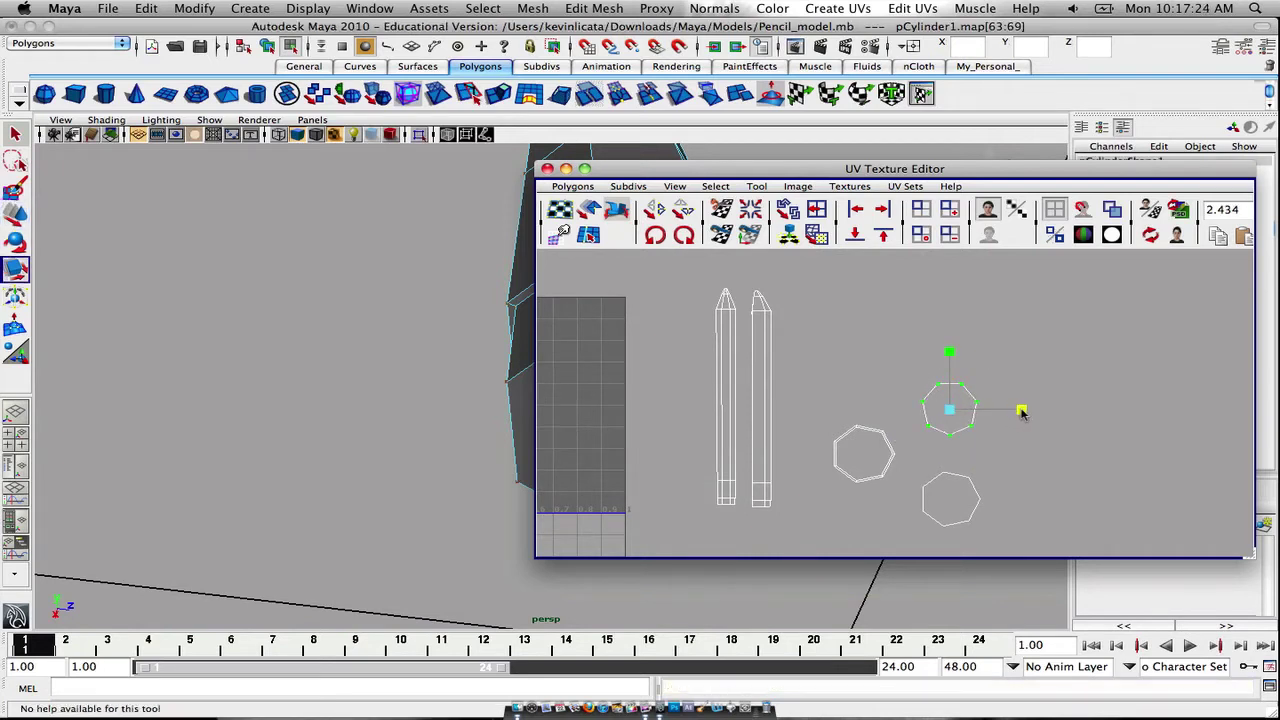
scroll(978, 420, up, 3)
alt+middle_drag(978, 420, 975, 336)
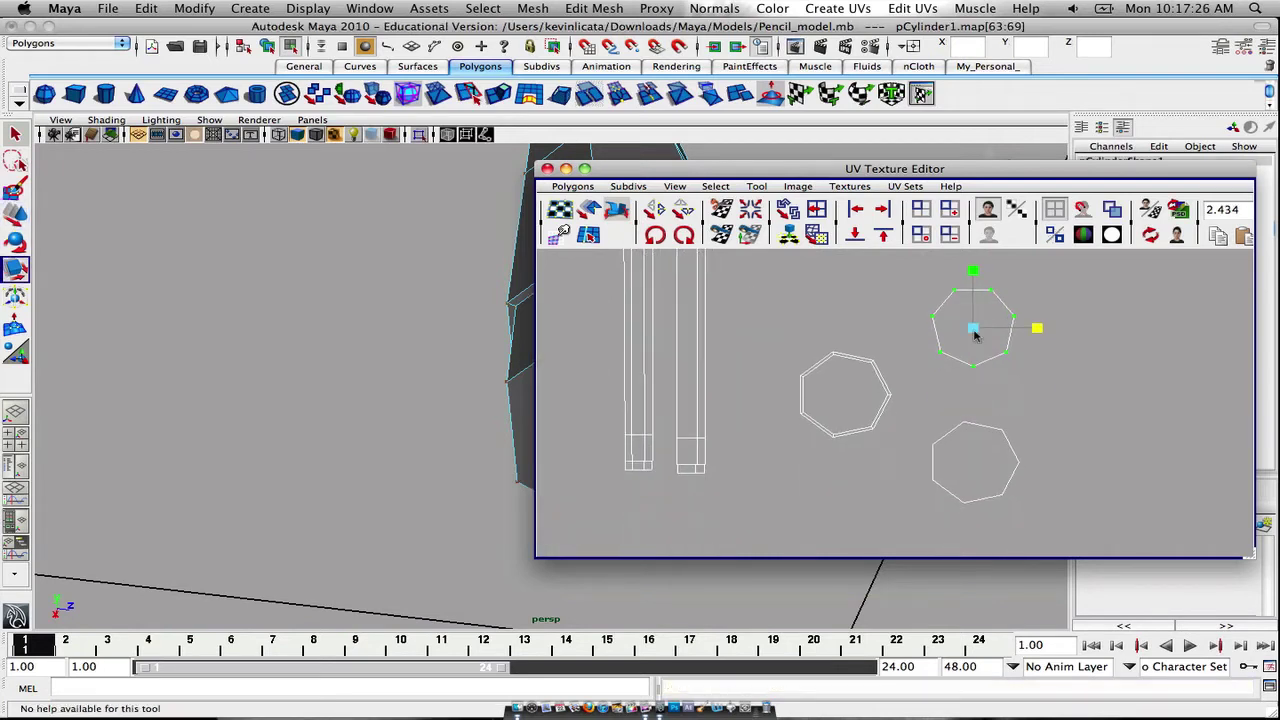
click(944, 408)
scroll(910, 387, down, 4)
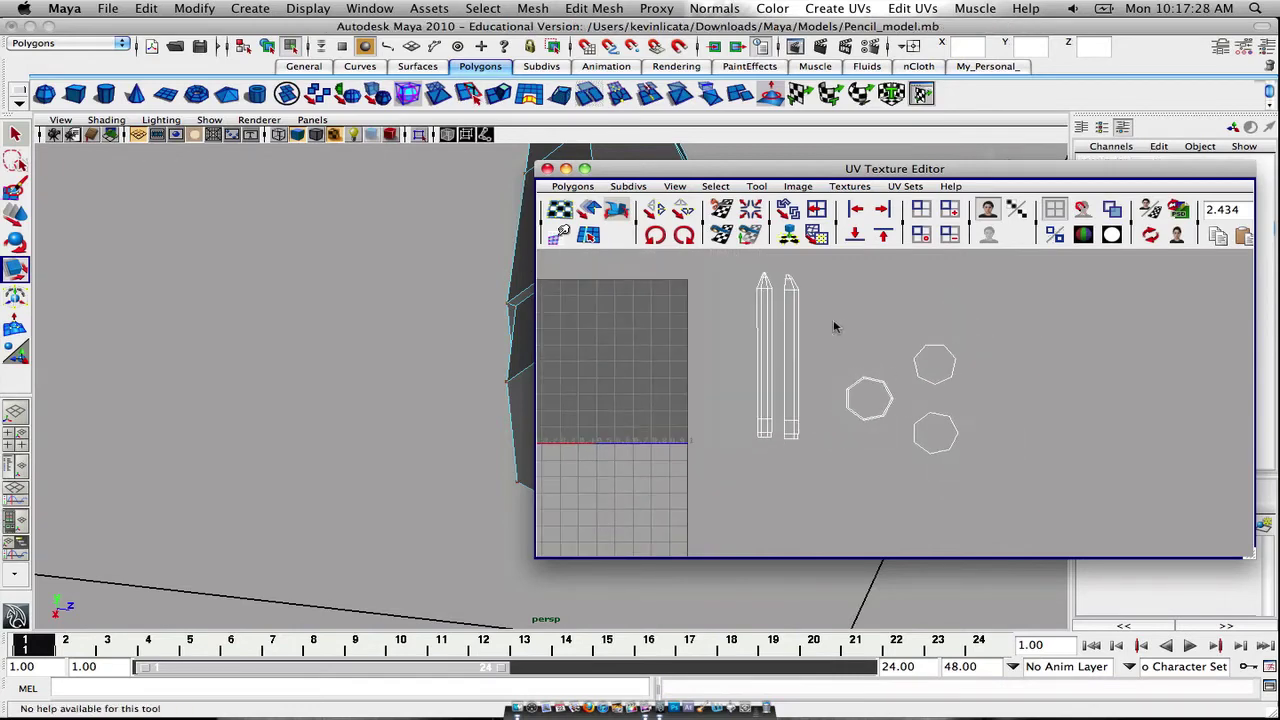
Close the UV Texture Editor and select the whole pencil in object mode
click(547, 168)
scroll(737, 271, down, 6)
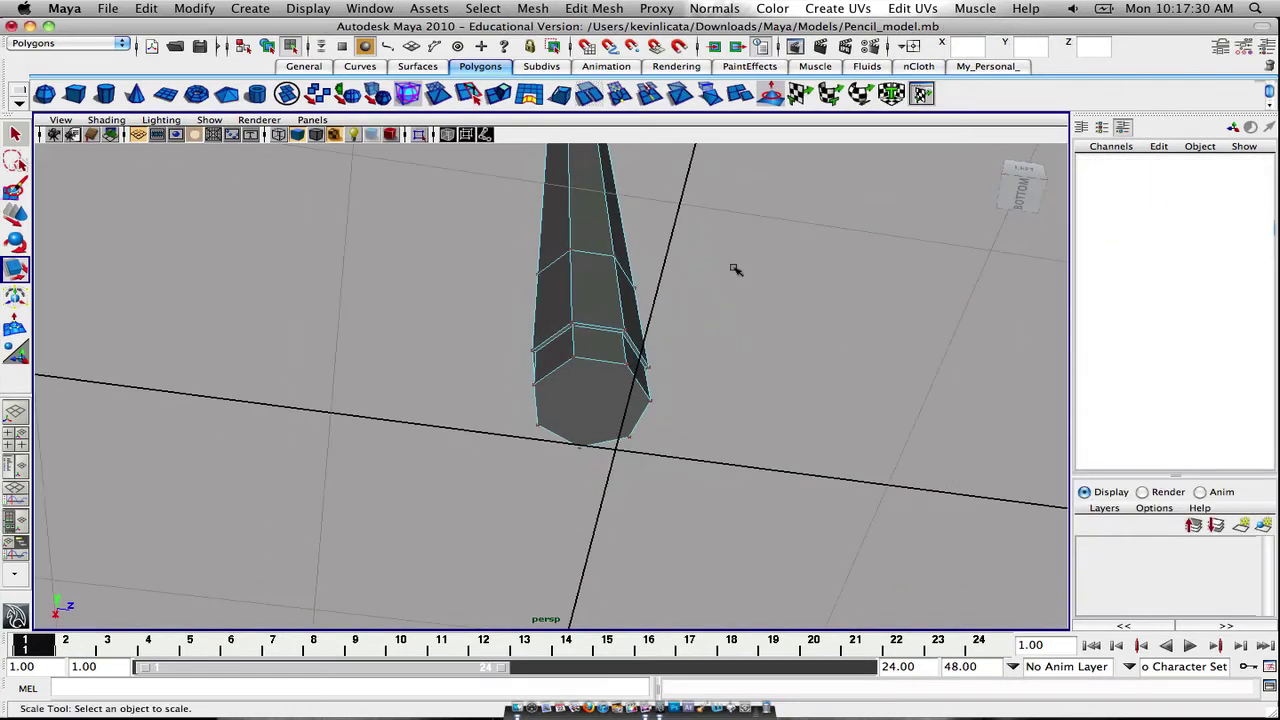
click(989, 154)
alt+middle_drag(775, 250, 778, 391)
alt+drag(759, 391, 626, 375)
scroll(627, 375, up, 4)
alt+middle_drag(607, 362, 745, 361)
scroll(745, 361, down, 5)
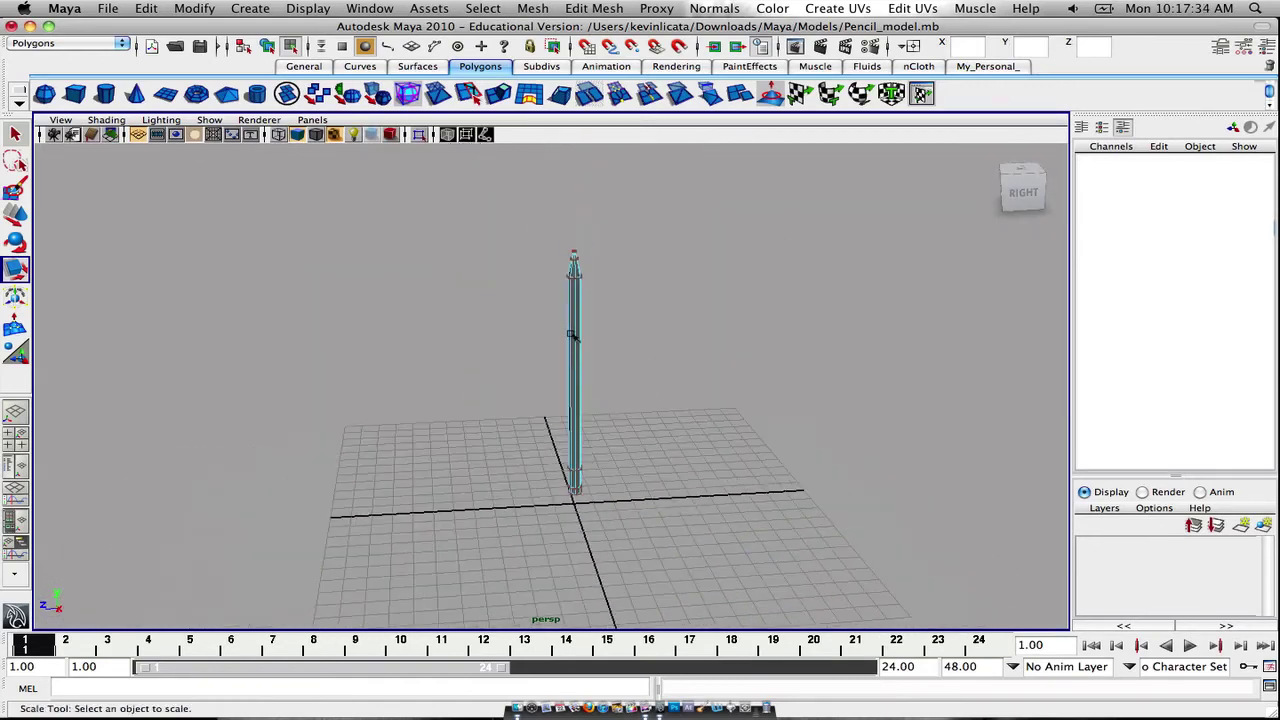
right_drag(573, 327, 628, 302)
drag(538, 260, 625, 521)
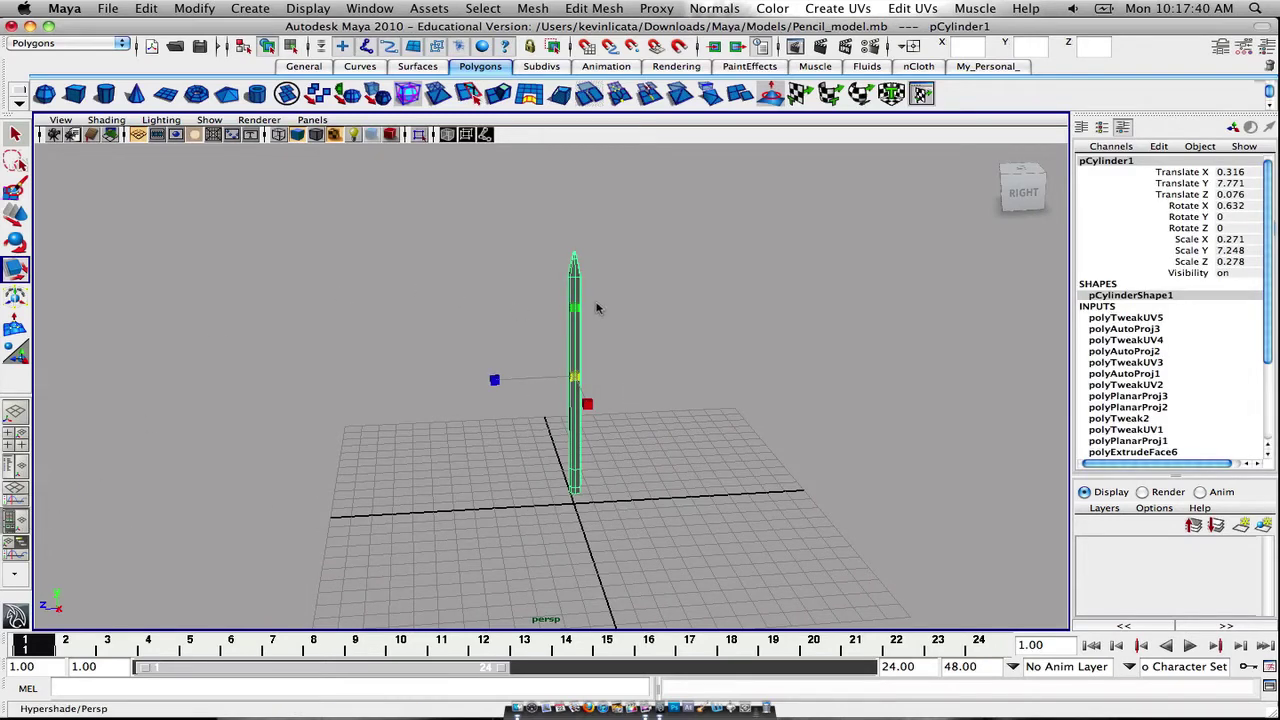
Switch to the Hypershade/Persp layout and delete the pencil_matt material
key(space)
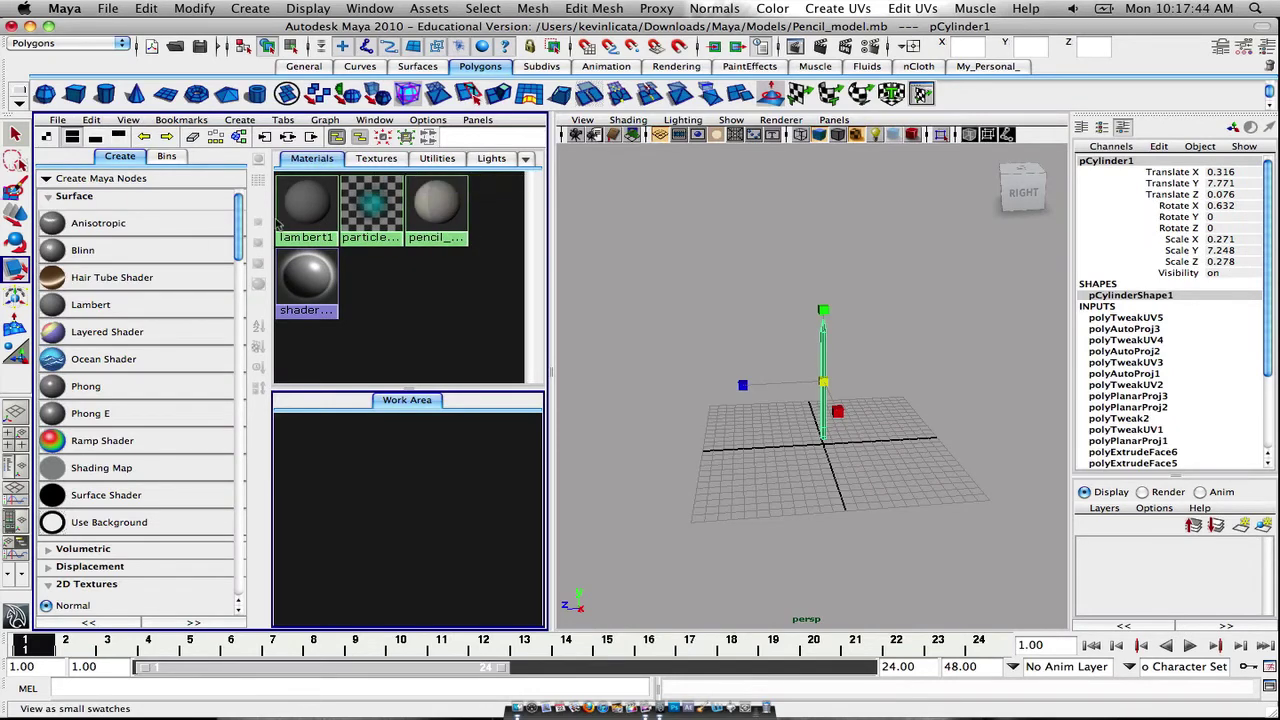
click(428, 210)
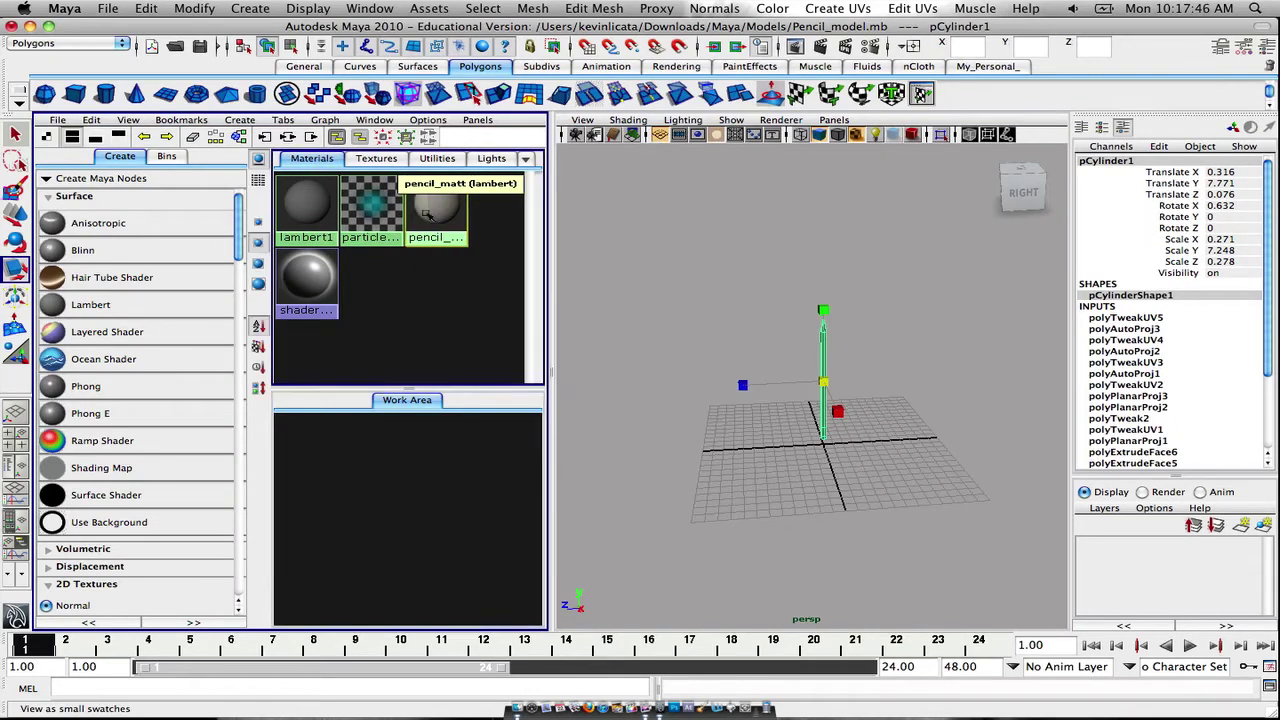
key(Delete)
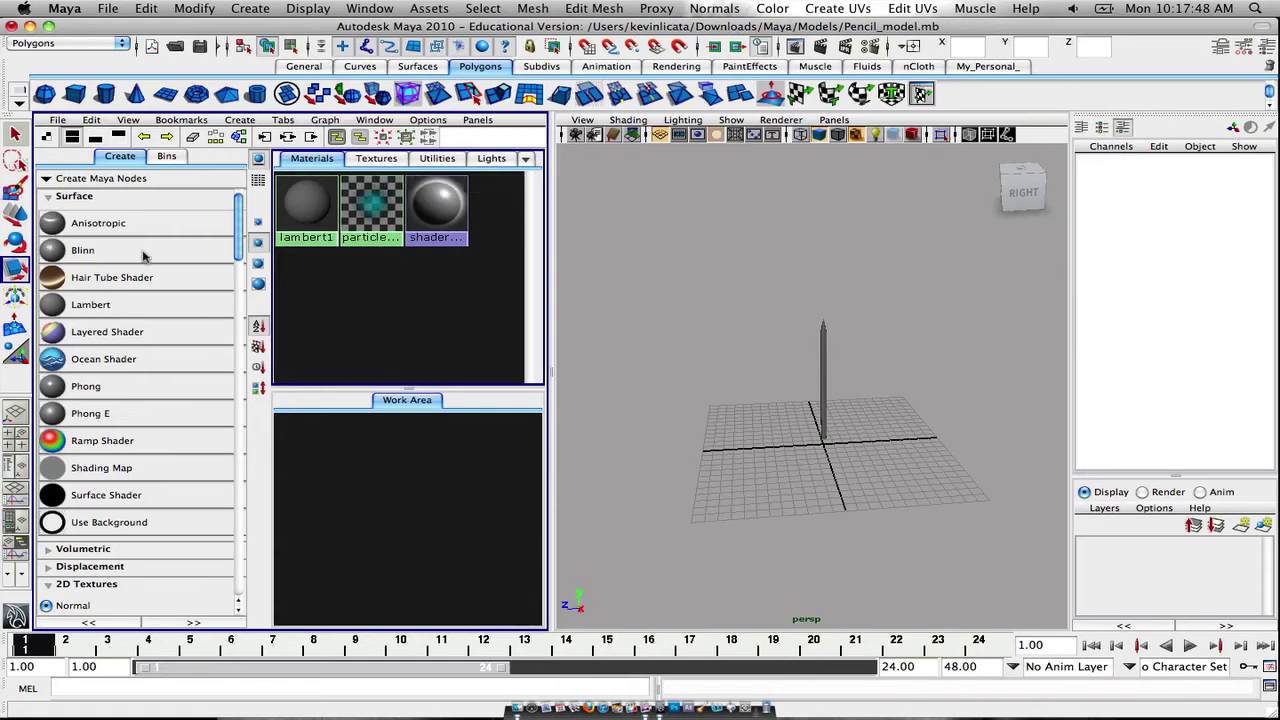
Create a new Lambert material and map a 2D Checker texture to its color
click(127, 316)
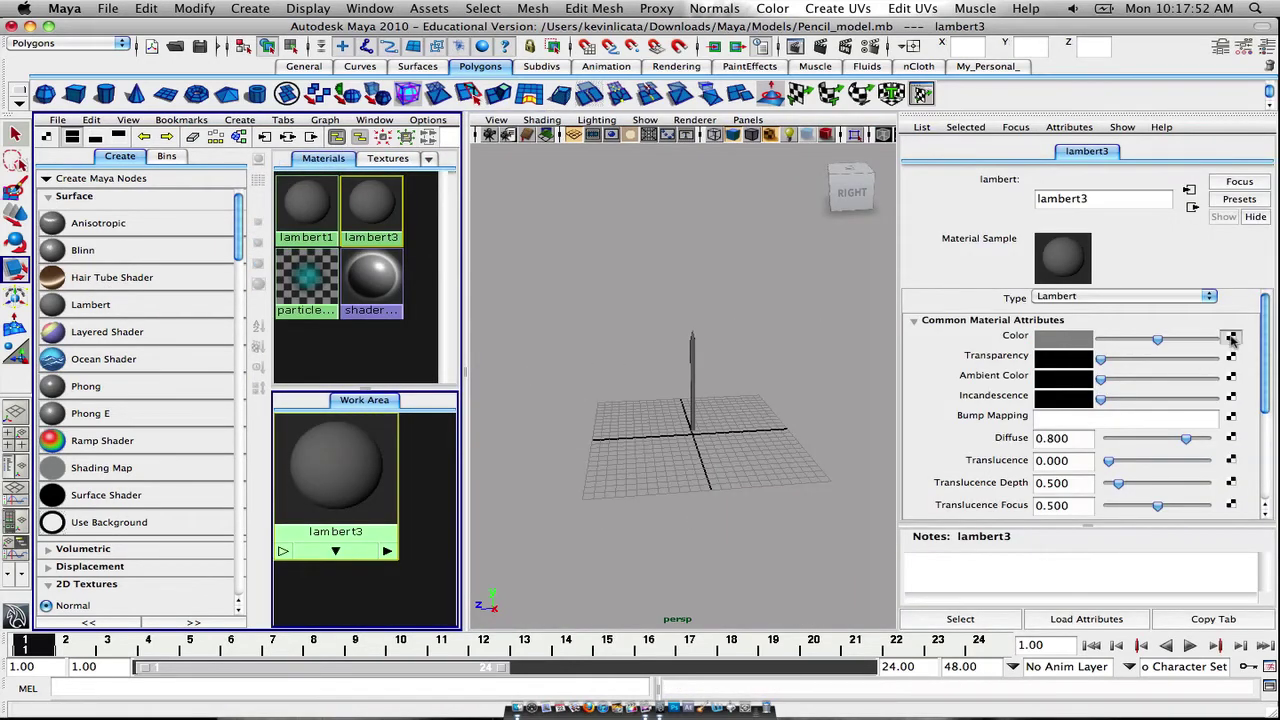
click(1231, 339)
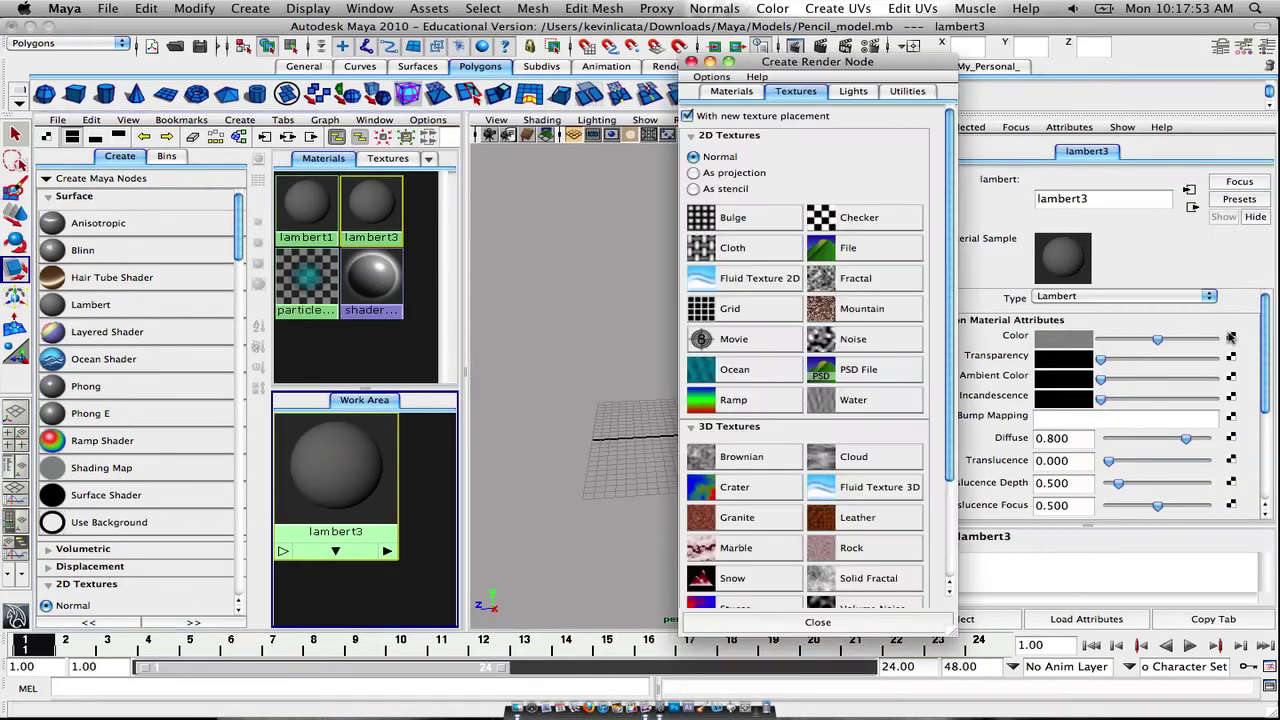
click(860, 218)
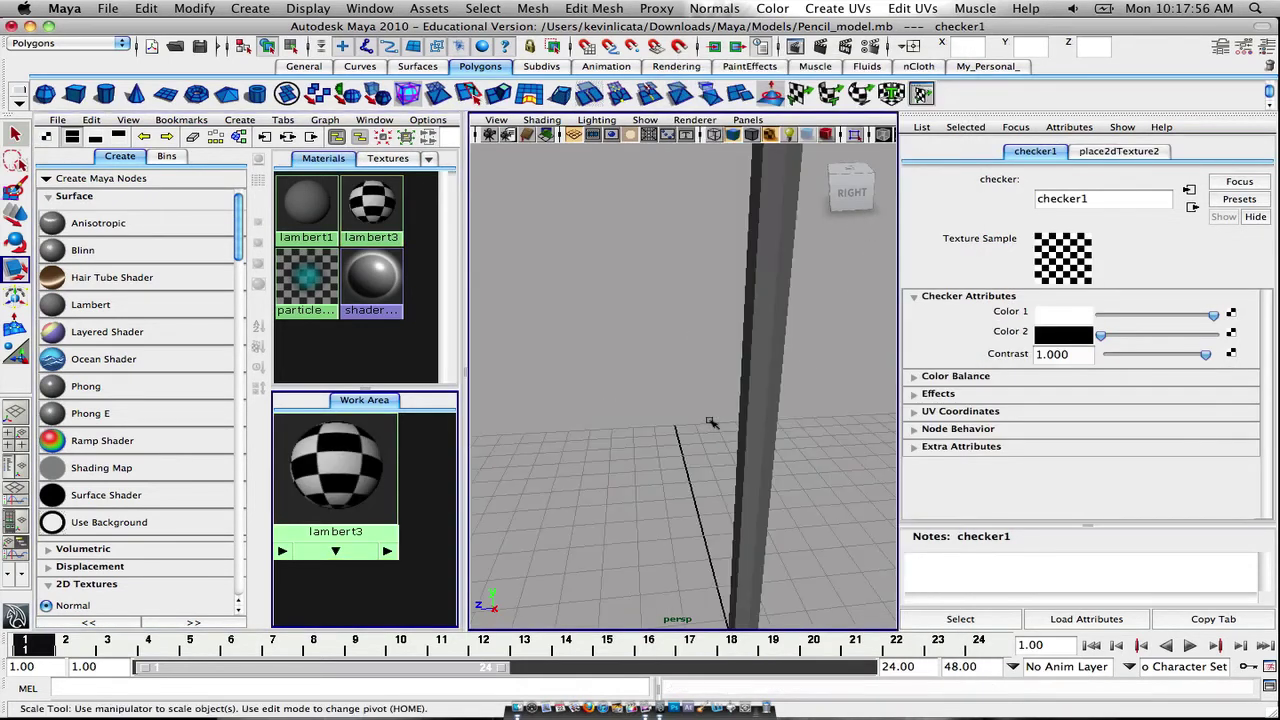
Assign the checkered Lambert material to the pencil and deselect it
scroll(713, 422, down, 10)
right_drag(703, 383, 703, 366)
right_drag(332, 462, 337, 437)
click(658, 344)
scroll(686, 385, up, 5)
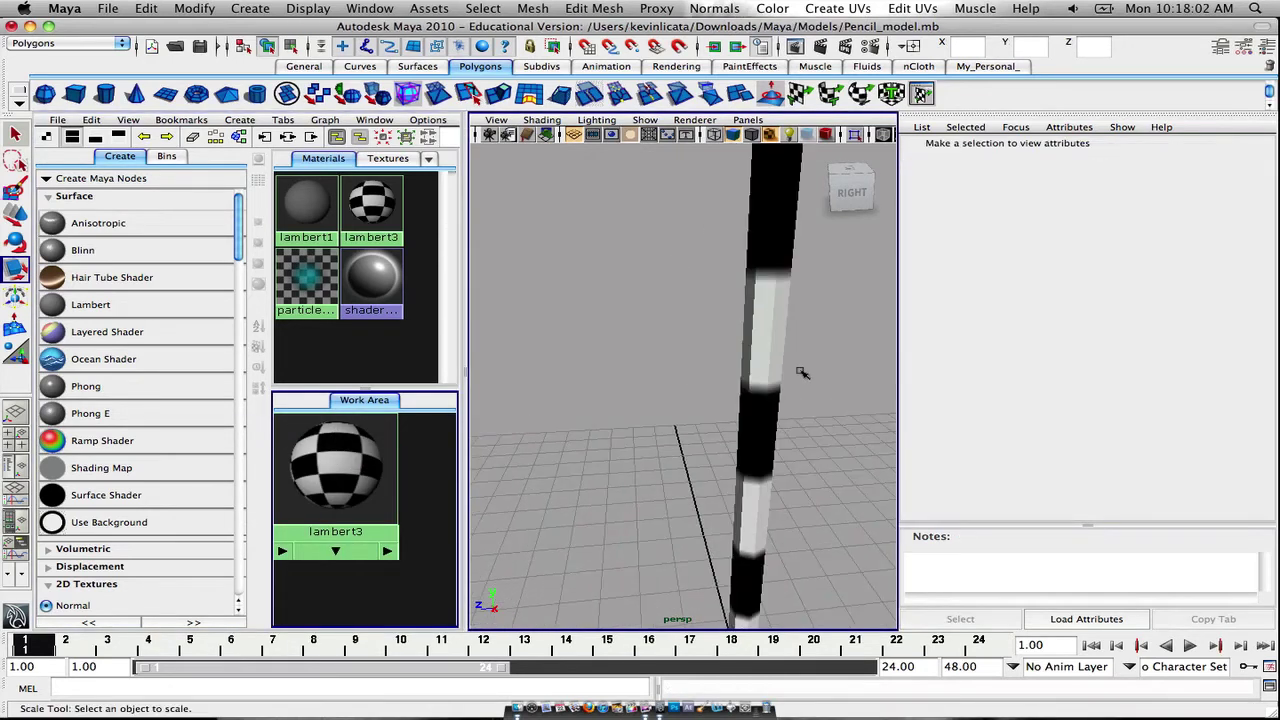
Examine how the checker texture lies on the pencil's sides, tip and flat end cap
alt+drag(801, 373, 677, 366)
scroll(668, 405, down, 6)
alt+middle_drag(662, 414, 697, 503)
scroll(697, 504, up, 8)
alt+drag(697, 480, 688, 359)
scroll(686, 380, down, 6)
alt+middle_drag(681, 417, 703, 364)
scroll(703, 366, up, 6)
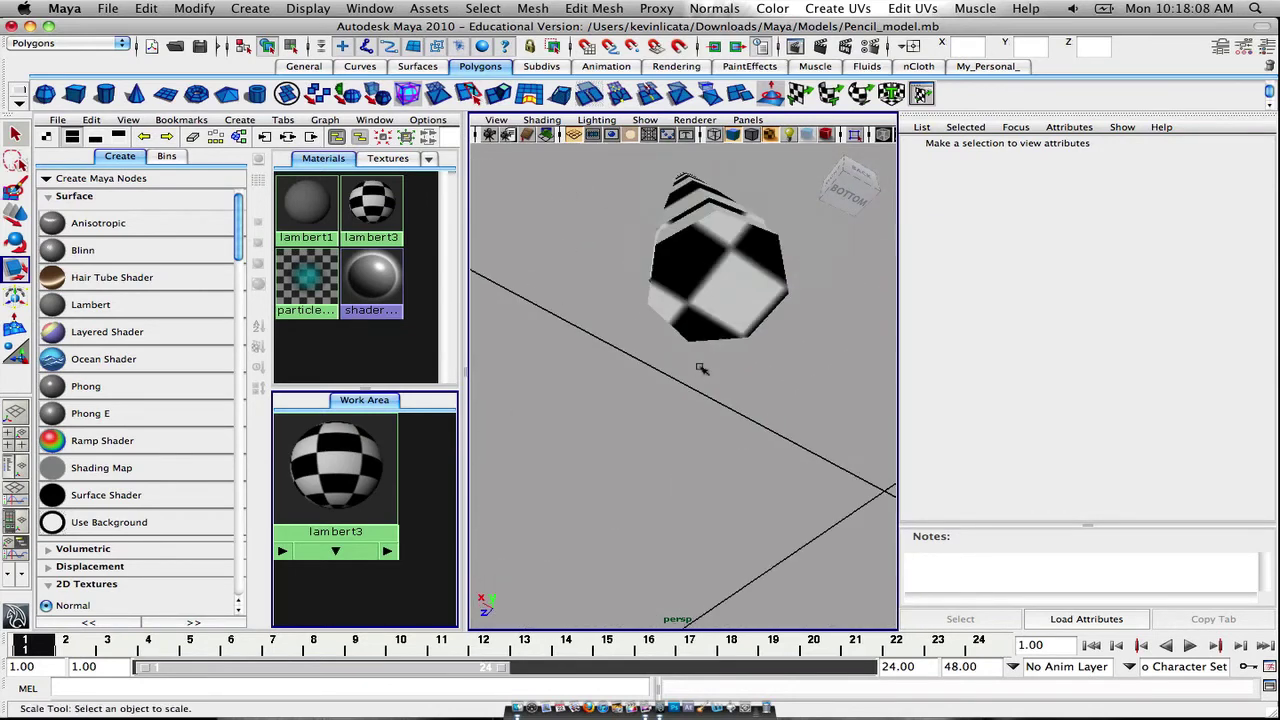
mouse_move(702, 368)
alt+mouse_down()
mouse_move(761, 390)
mouse_move(708, 458)
mouse_move(757, 457)
mouse_move(529, 457)
mouse_move(681, 477)
mouse_move(1031, 474)
mouse_move(775, 462)
alt+mouse_up()
scroll(761, 391, down, 8)
Return to the home view and switch to a single perspective view framed on the pencil
click(816, 155)
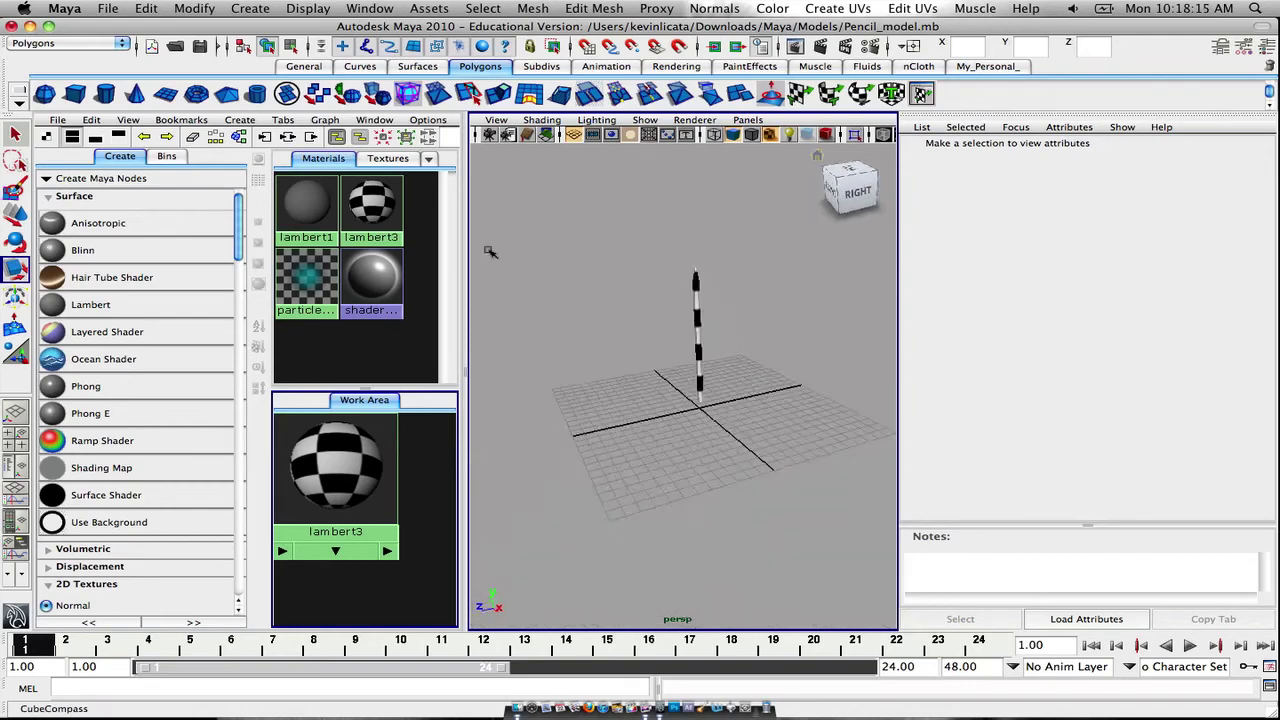
click(17, 417)
alt+middle_drag(499, 307, 533, 410)
scroll(537, 434, up, 3)
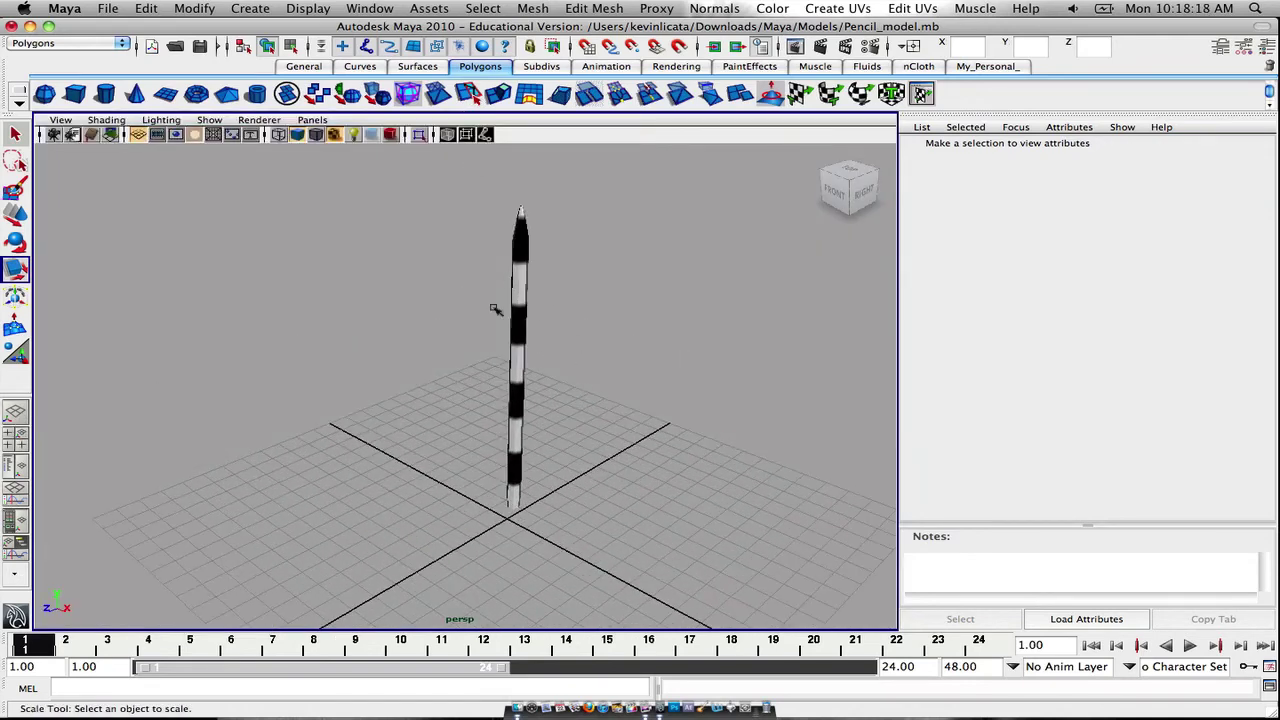
Hide the attribute panel to widen the perspective view, and inspect the checkered pencil from several angles
mouse_move(497, 310)
alt+mouse_down()
mouse_move(734, 309)
mouse_move(520, 357)
mouse_move(751, 346)
mouse_move(354, 346)
mouse_move(849, 334)
mouse_move(540, 340)
mouse_move(640, 335)
alt+mouse_up()
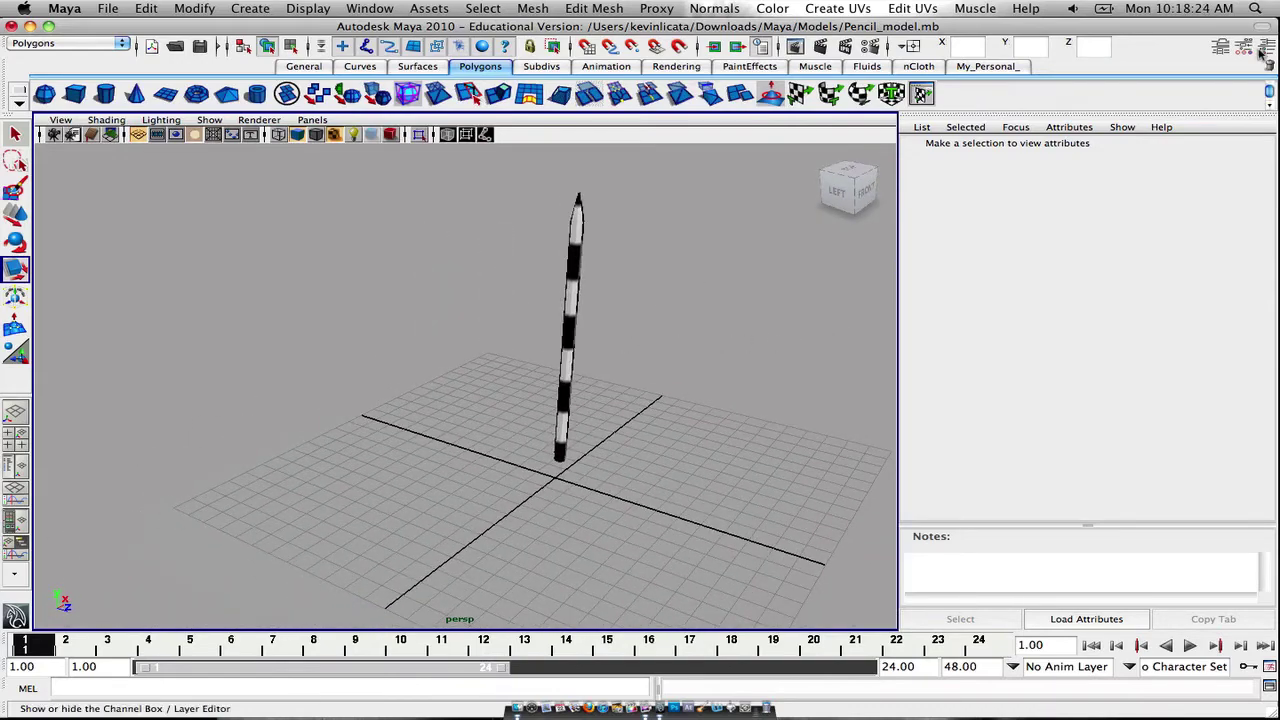
click(1221, 47)
mouse_move(980, 241)
alt+mouse_down()
mouse_move(797, 280)
mouse_move(603, 289)
mouse_move(851, 314)
mouse_move(722, 300)
alt+mouse_up()
mouse_move(779, 330)
alt+mouse_down()
mouse_move(712, 302)
mouse_move(661, 300)
alt+mouse_up()
mouse_move(810, 424)
alt+mouse_down()
mouse_move(711, 406)
mouse_move(700, 370)
alt+mouse_up()
alt+drag(714, 307, 900, 305)
mouse_move(822, 294)
alt+mouse_down()
mouse_move(766, 257)
mouse_move(846, 283)
mouse_move(806, 290)
alt+mouse_up()
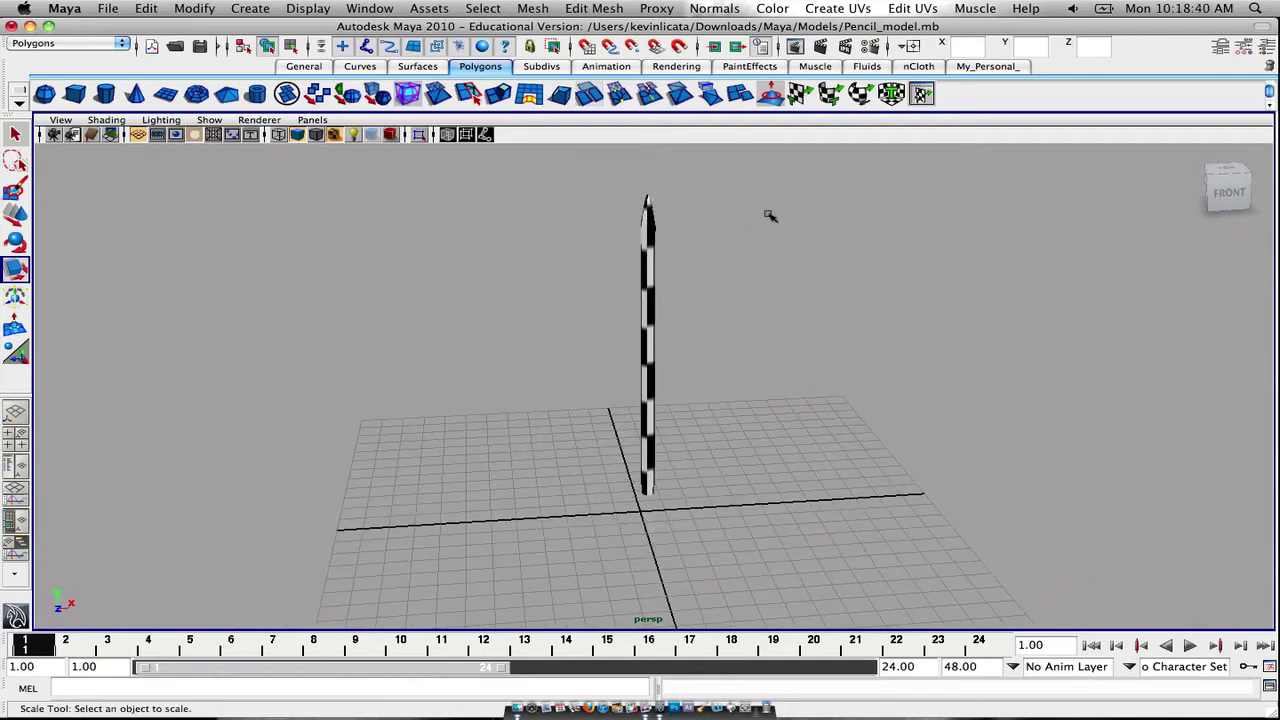
Select the pencil and show its UV shells in the UV Texture Editor
click(922, 93)
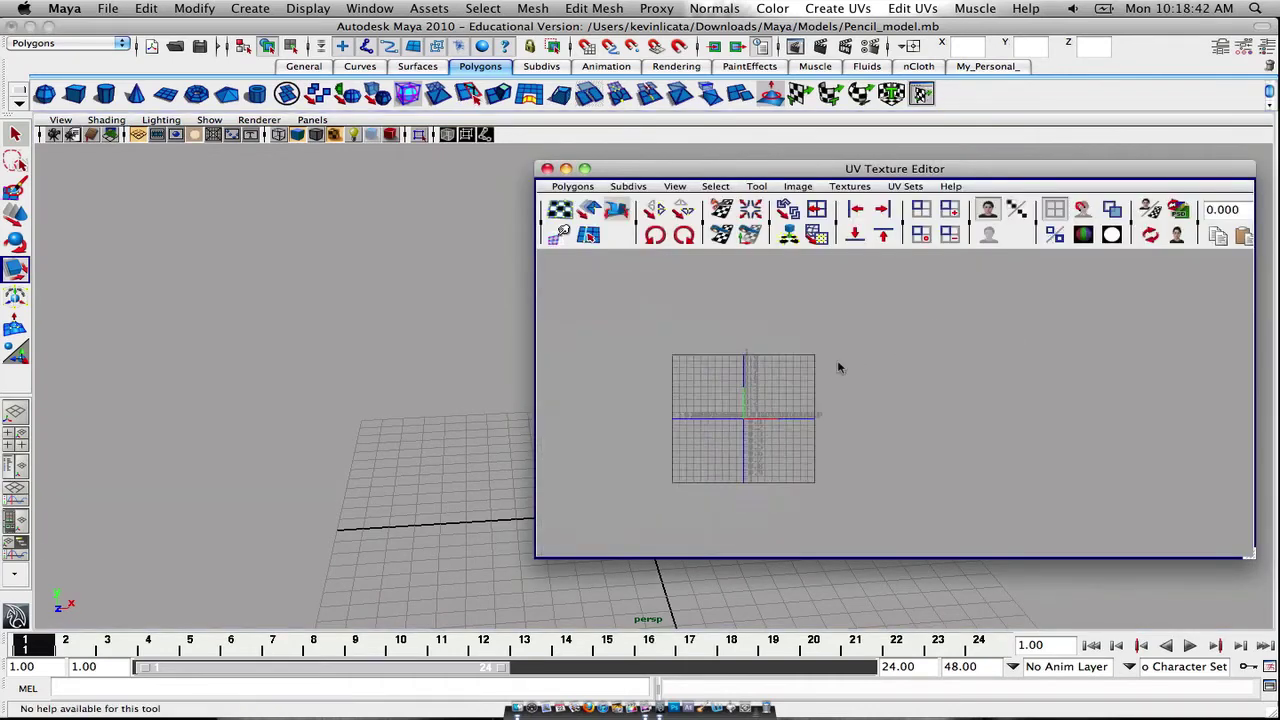
click(546, 169)
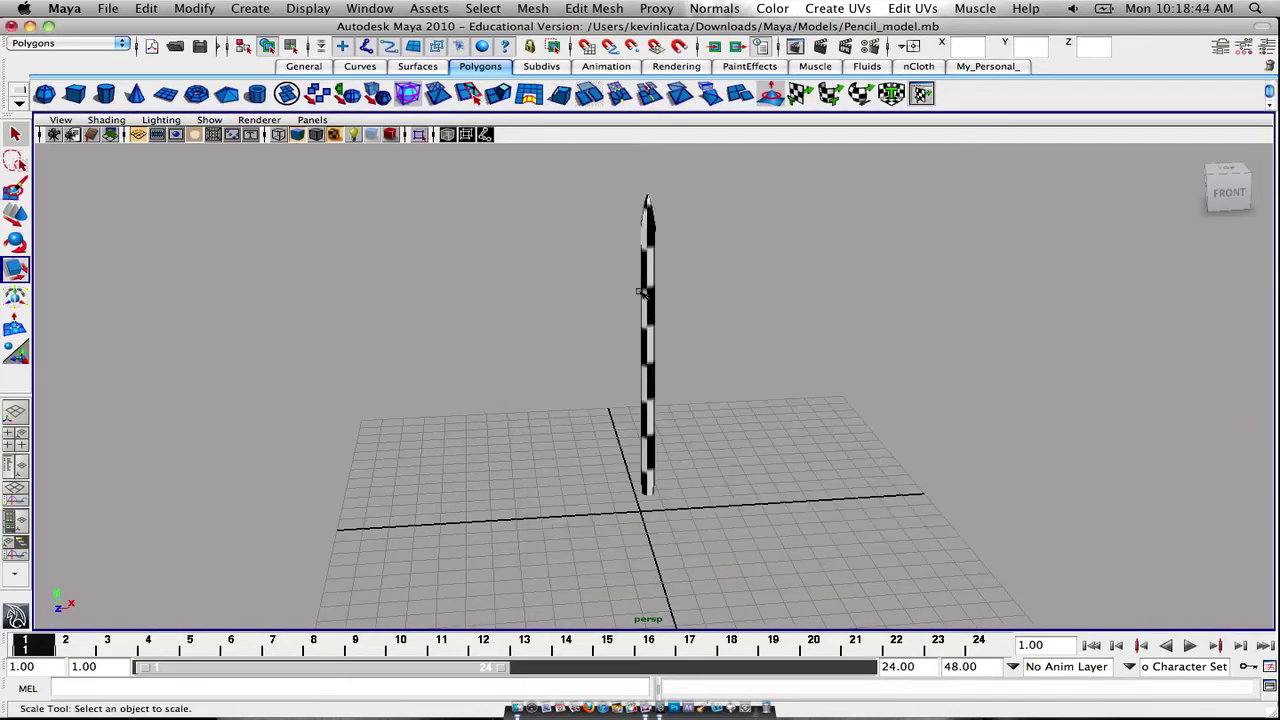
right_drag(645, 292, 611, 202)
drag(760, 537, 760, 537)
click(921, 93)
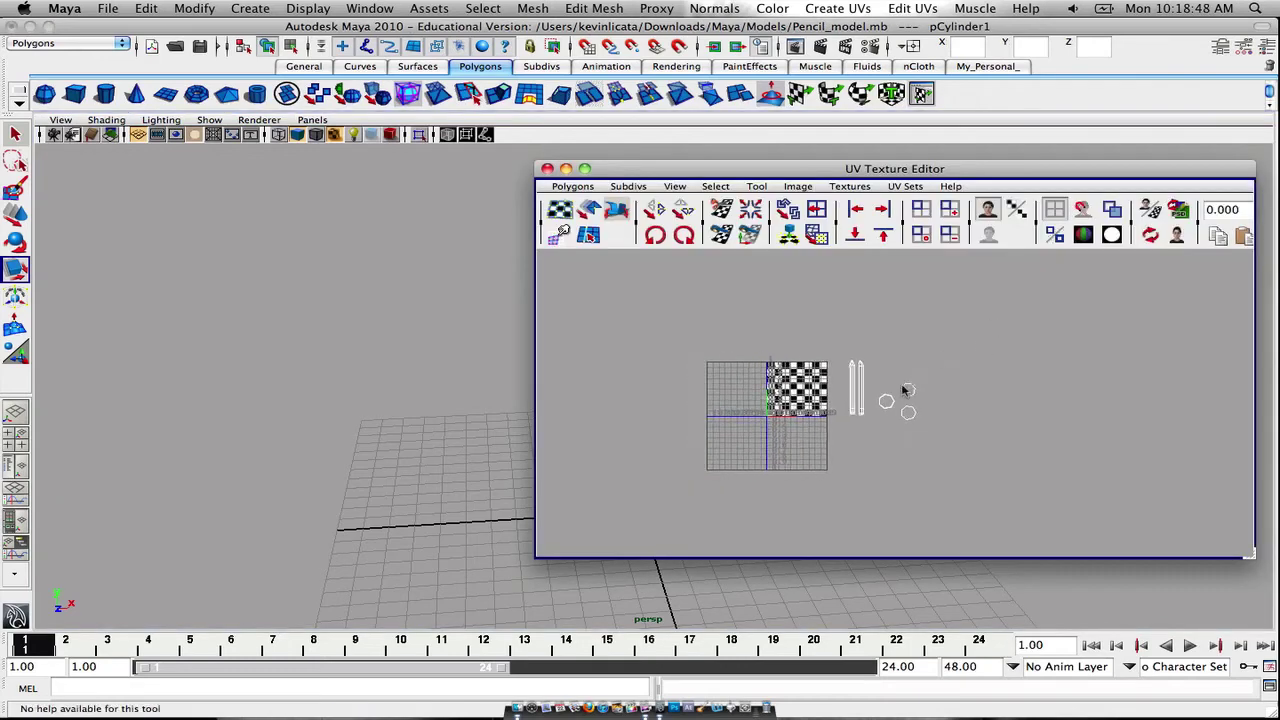
scroll(895, 388, up, 5)
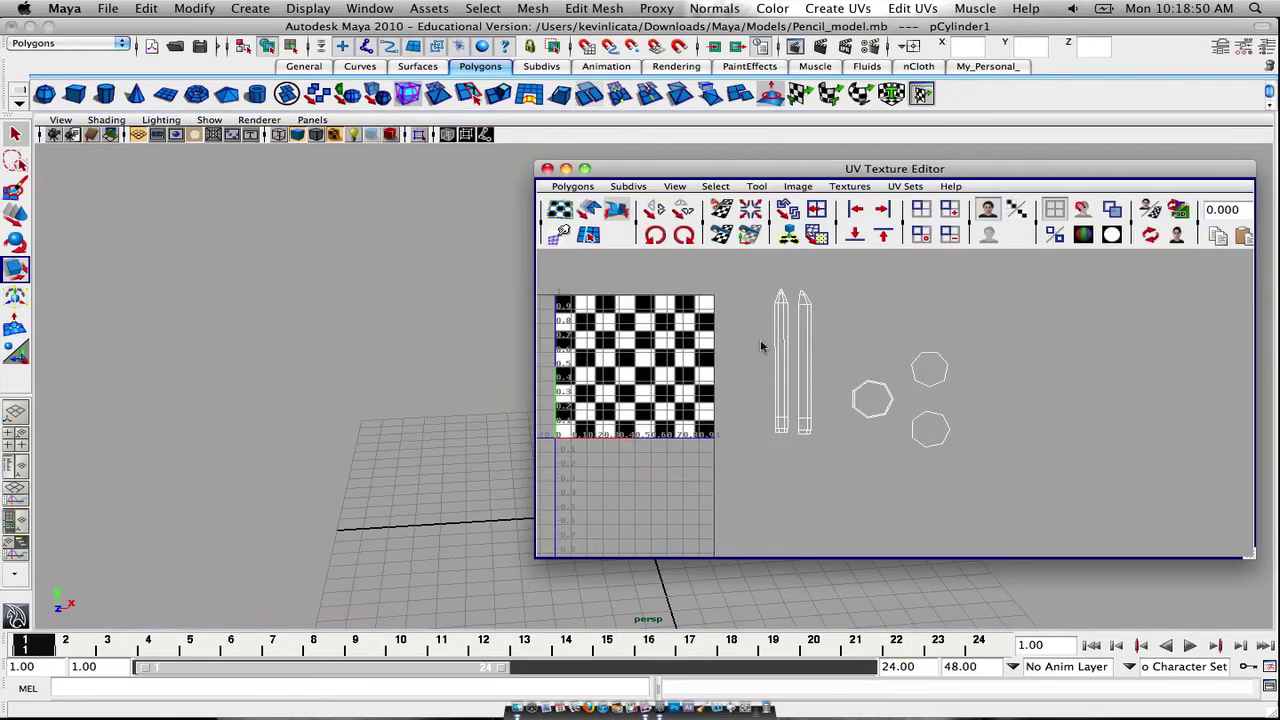
alt+middle_drag(776, 347, 981, 350)
scroll(931, 378, up, 2)
scroll(902, 345, down, 1)
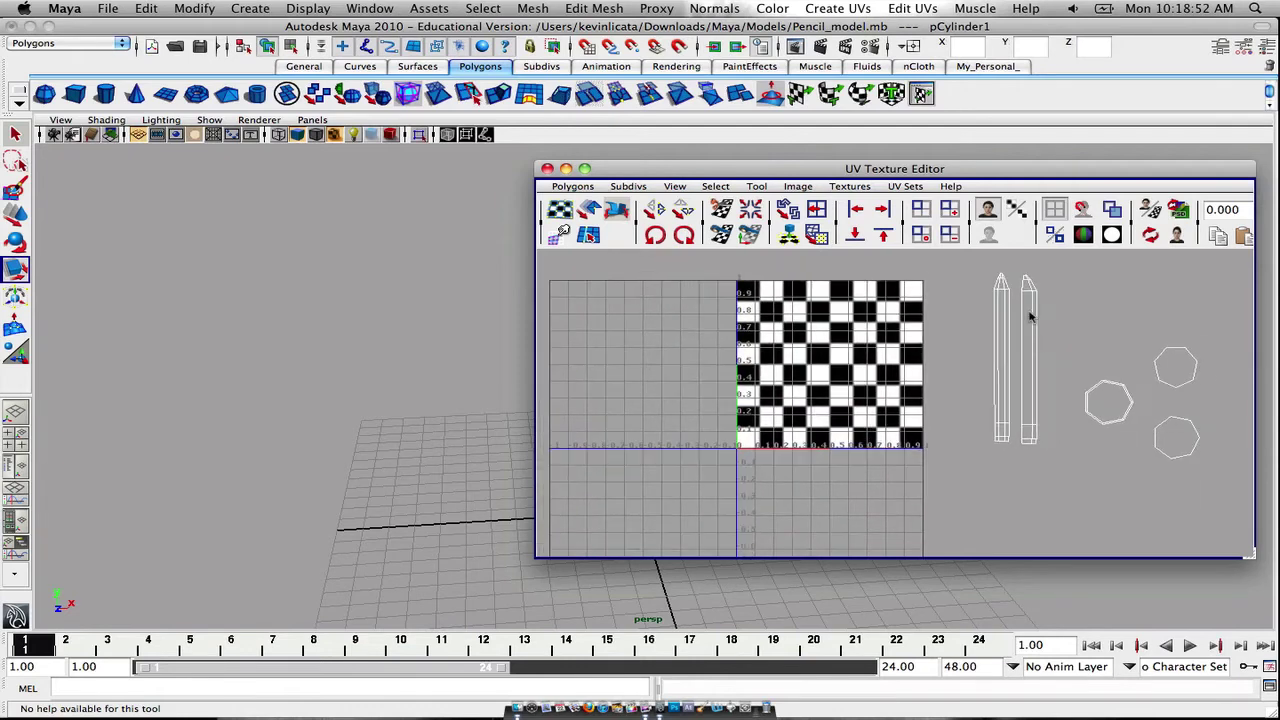
Set the UV Texture Editor to UV selection and hide the checker image behind the shells
right_drag(995, 302, 1039, 304)
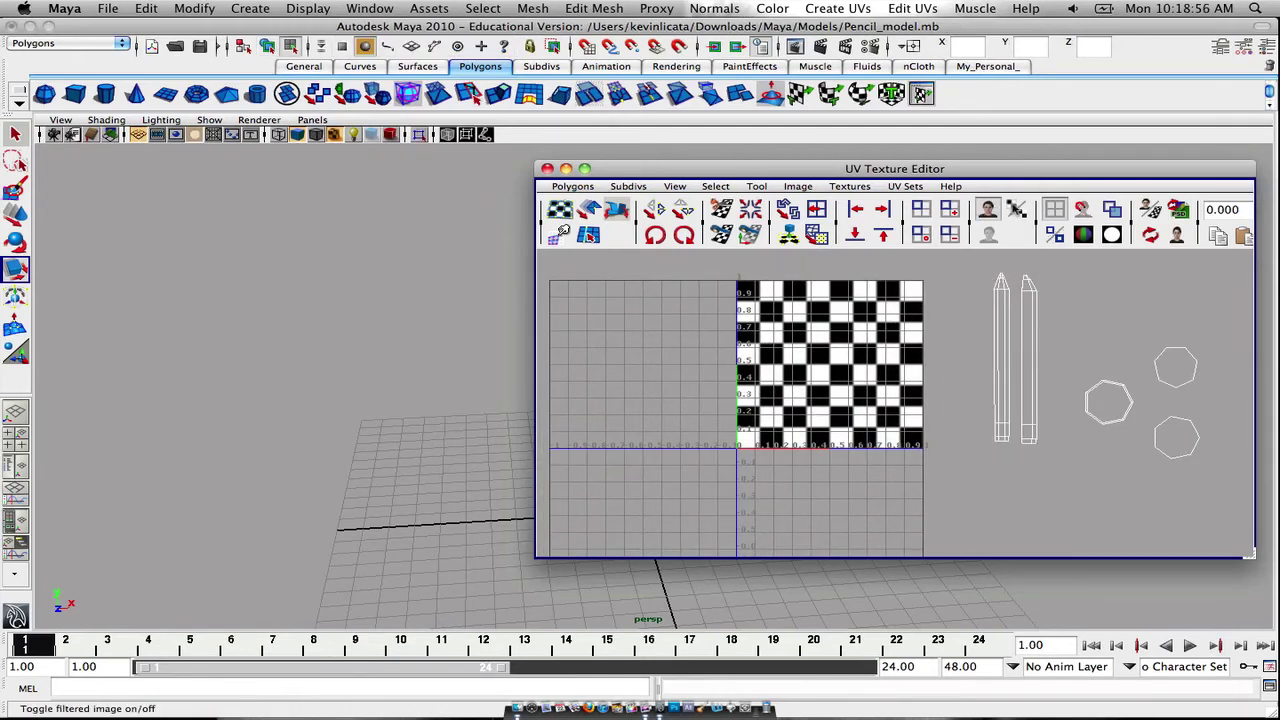
click(988, 209)
click(988, 209)
click(988, 209)
Move the two pencil side shells together into the 0-to-1 UV square, near its left edge
right_drag(988, 304, 1026, 300)
drag(978, 264, 1057, 455)
key(w)
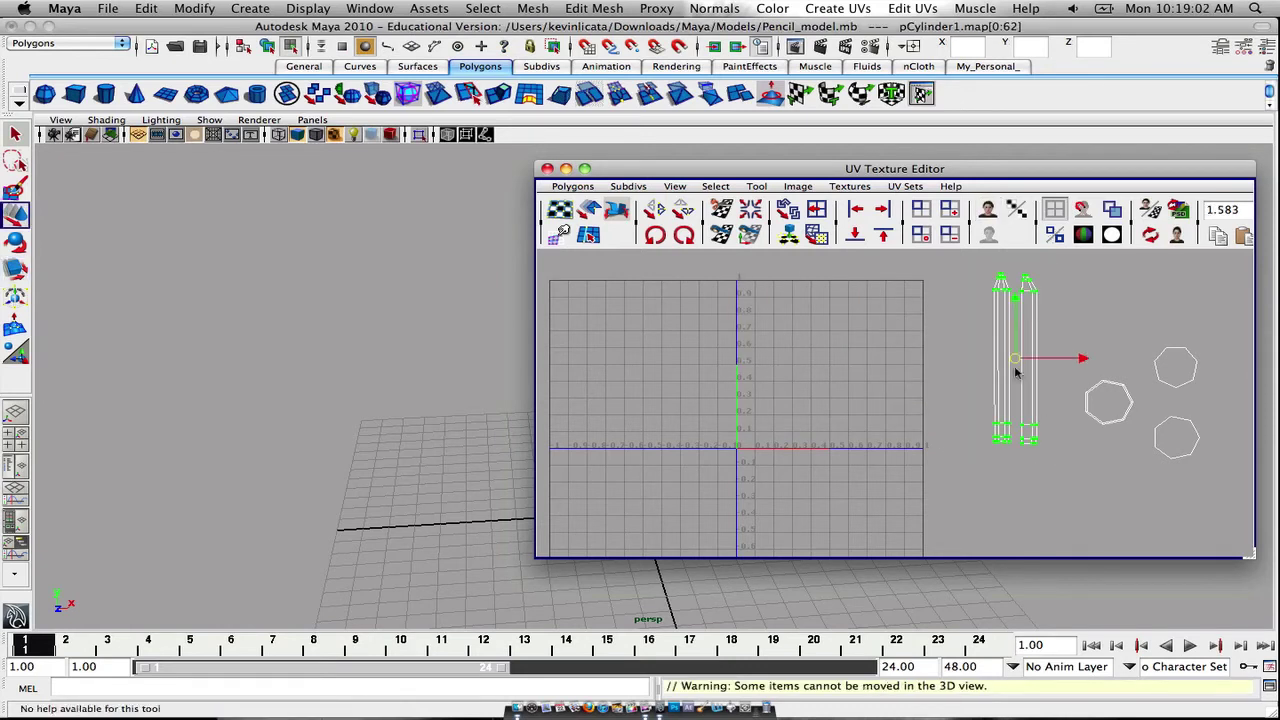
mouse_move(1018, 370)
mouse_down()
mouse_move(808, 366)
mouse_move(760, 350)
mouse_move(780, 350)
mouse_up()
key(e)
key(r)
key(w)
scroll(880, 368, up, 3)
click(1112, 369)
scroll(1110, 370, down, 3)
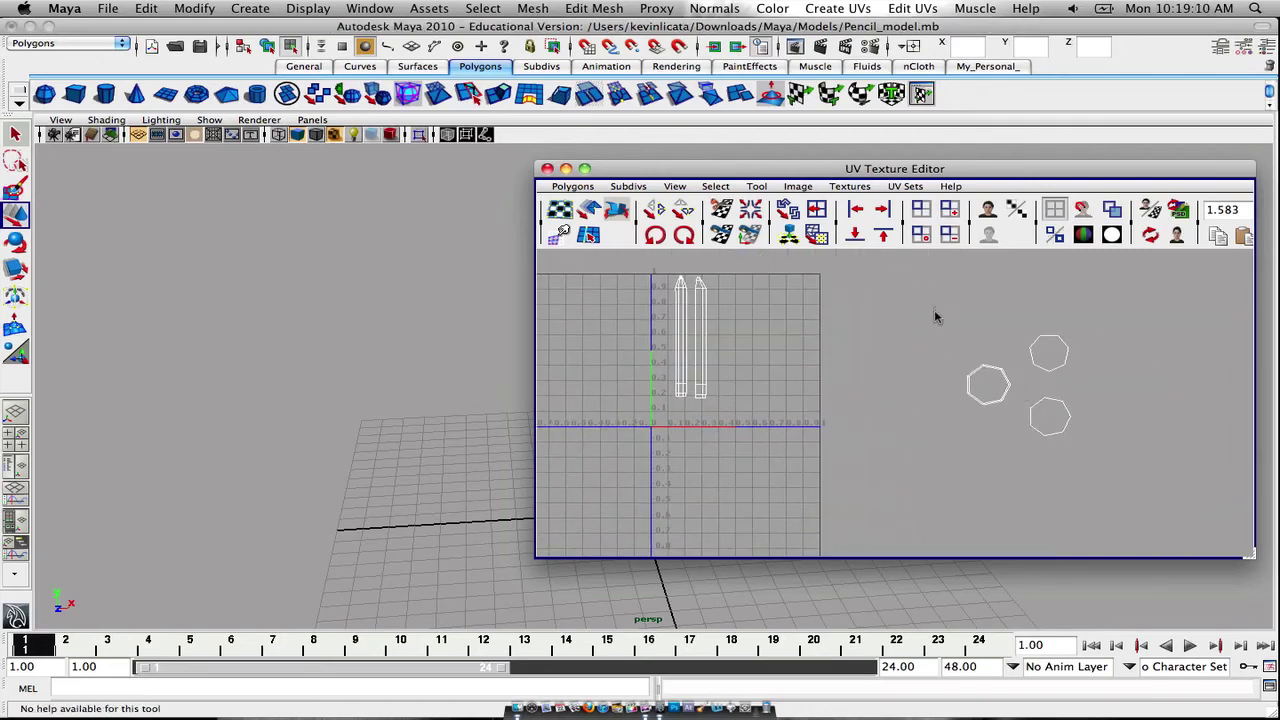
Move the two end cap shells and the ring shell together into the 0-to-1 UV square
drag(951, 335, 1121, 468)
drag(1018, 386, 748, 343)
scroll(748, 345, up, 5)
alt+middle_drag(749, 346, 960, 389)
scroll(852, 343, down, 1)
alt+middle_drag(852, 343, 932, 404)
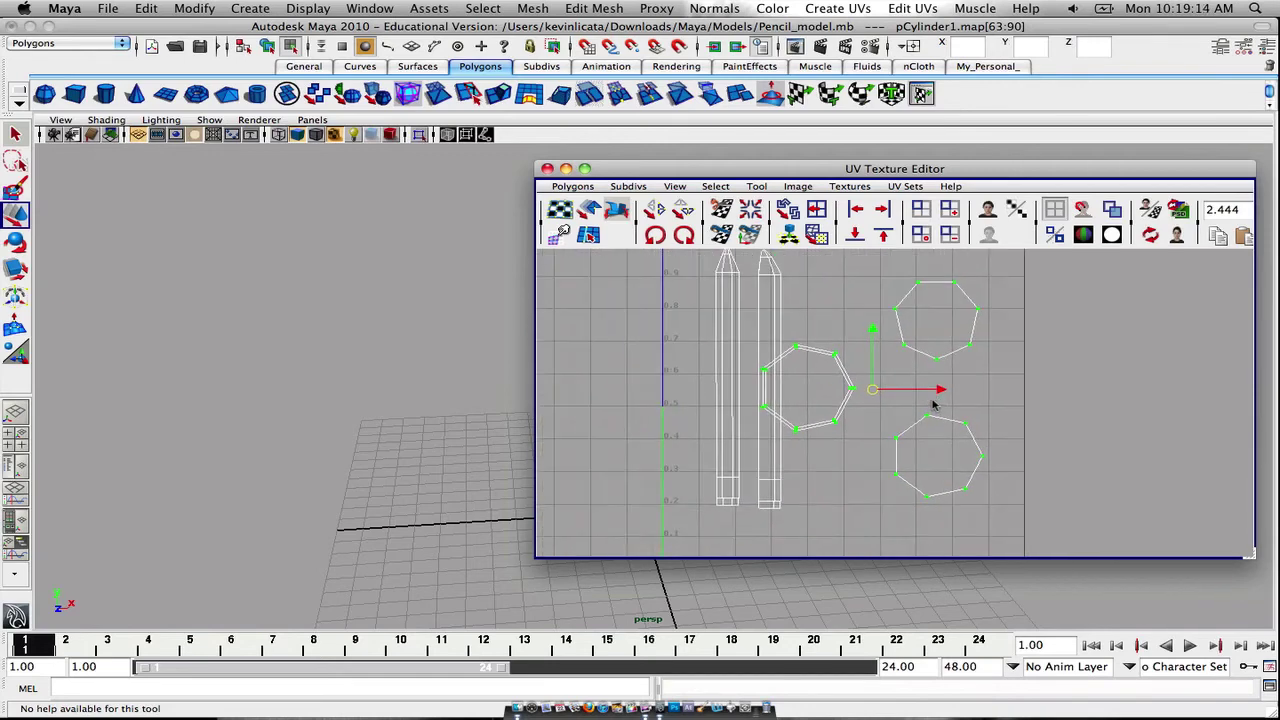
click(945, 369)
Scale down the upper end cap shell and place it in the upper right corner of the UV square
right_drag(945, 369, 990, 365)
drag(890, 278, 994, 358)
drag(936, 318, 974, 286)
alt+right_drag(974, 286, 1020, 329)
alt+middle_drag(1020, 329, 995, 402)
key(r)
mouse_move(955, 347)
mouse_down()
mouse_move(923, 337)
mouse_move(965, 333)
mouse_up()
key(w)
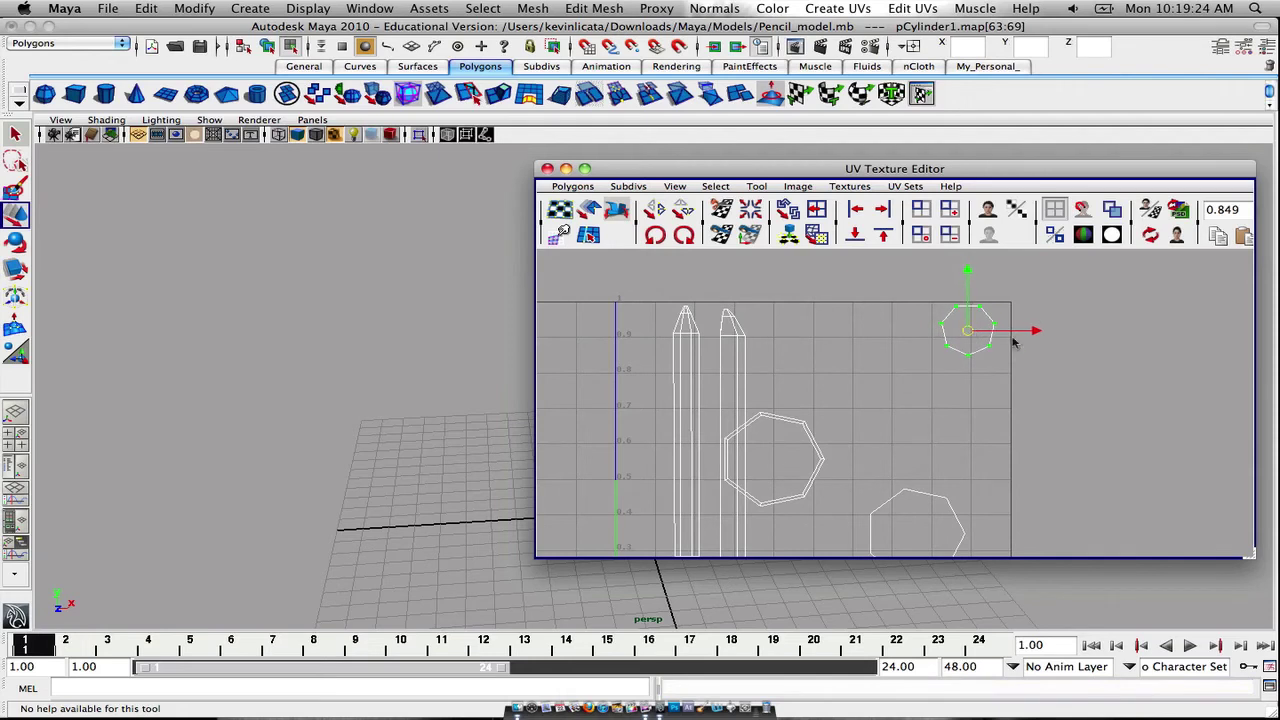
click(1047, 408)
Scale down the lower end cap shell and place it near the lower right corner of the UV square
alt+middle_drag(1046, 412, 1038, 324)
right_click(939, 442)
drag(823, 381, 975, 494)
key(e)
key(r)
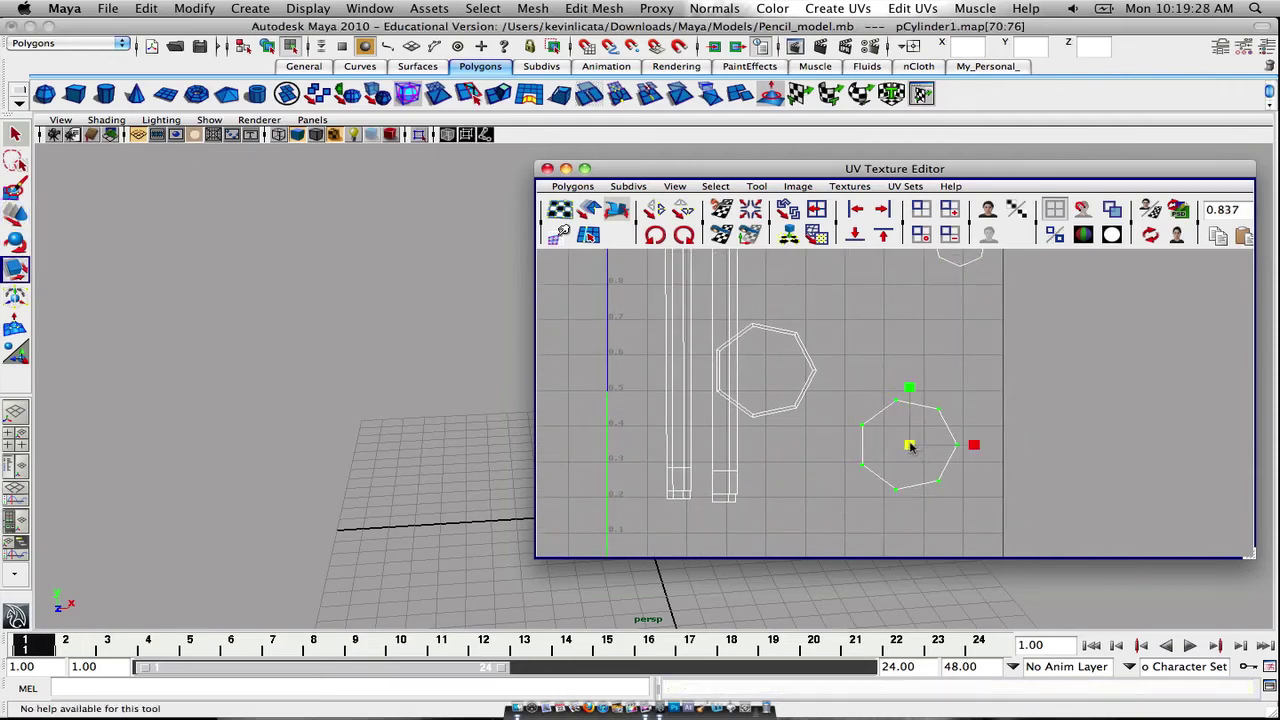
drag(909, 444, 965, 518)
key(w)
click(878, 424)
scroll(900, 425, down, 3)
right_drag(809, 372, 856, 373)
drag(813, 364, 841, 392)
ctrl+right_drag(840, 393, 882, 382)
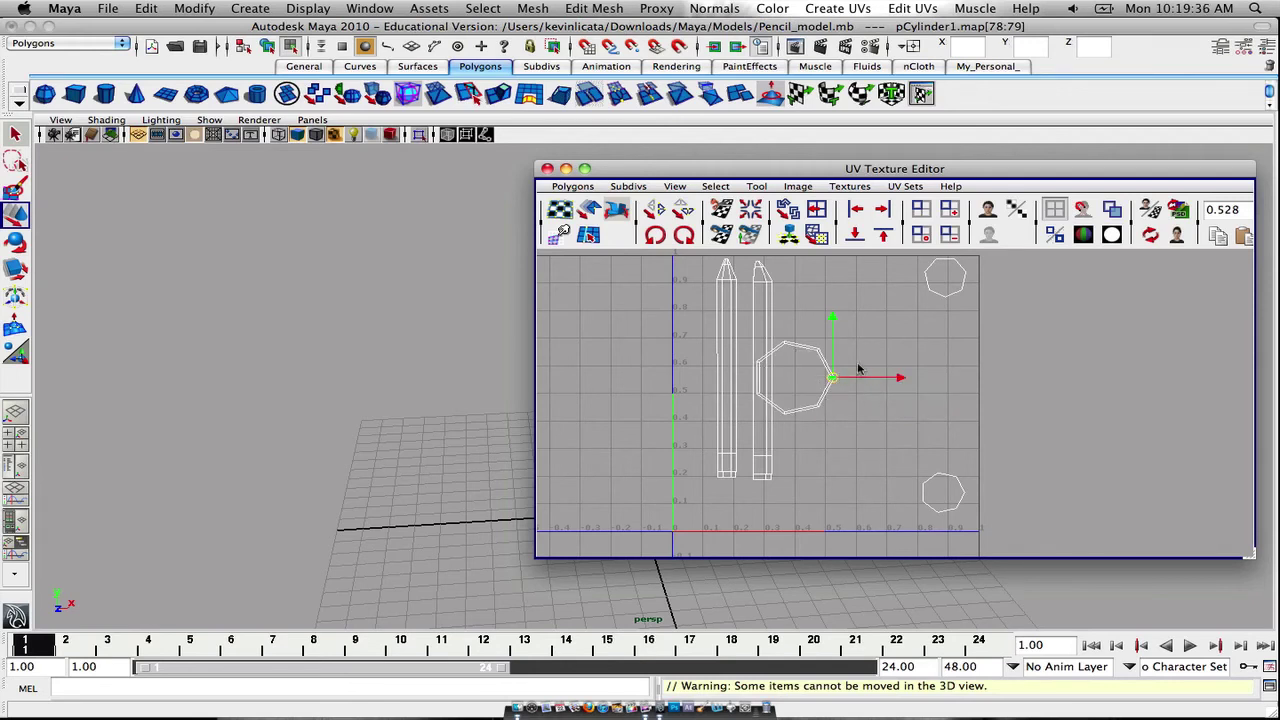
scroll(842, 373, up, 3)
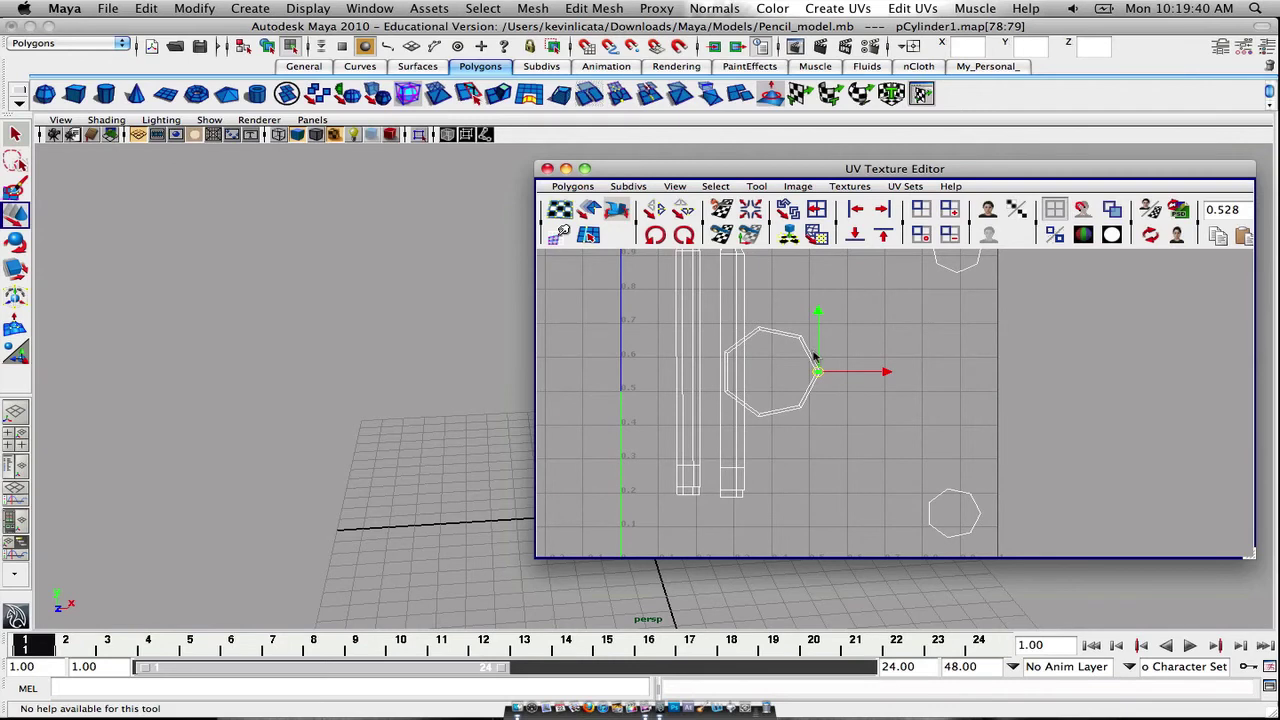
click(809, 357)
Expand a partial UV selection on the ring To Shell, then shrink the ring and place it beside the lower end cap shell
drag(781, 313, 866, 450)
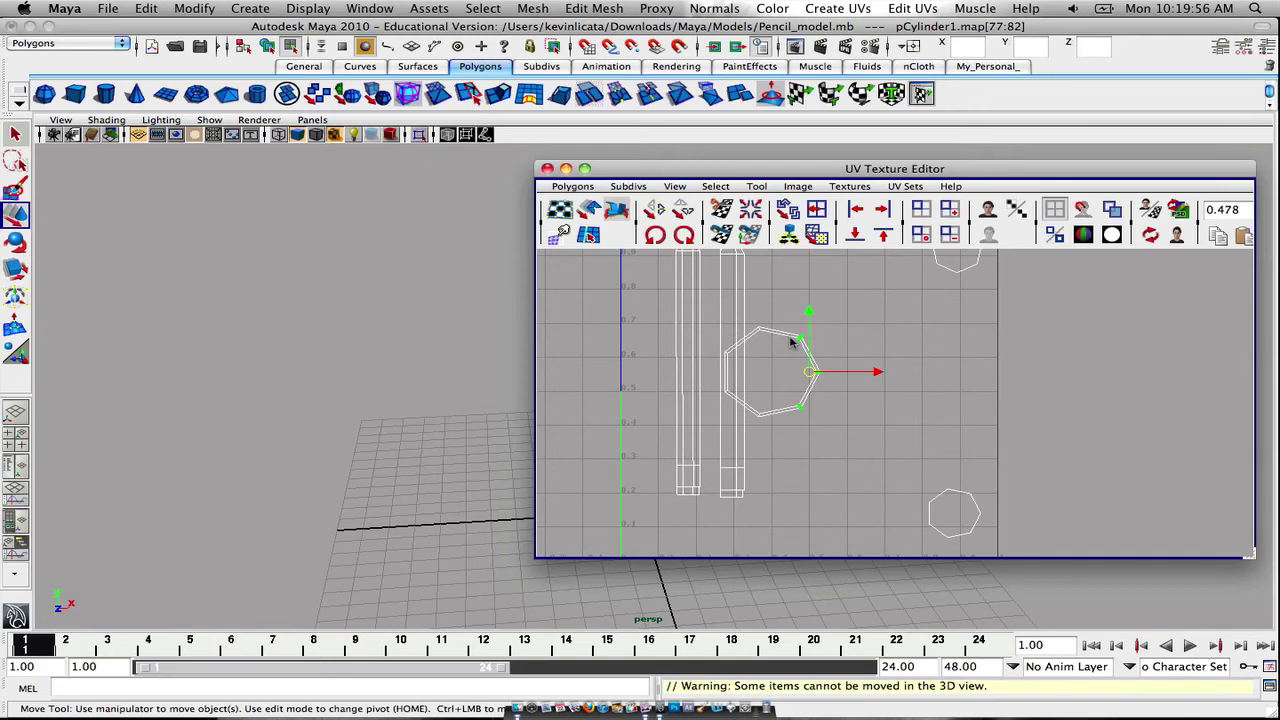
ctrl+right_click(797, 353)
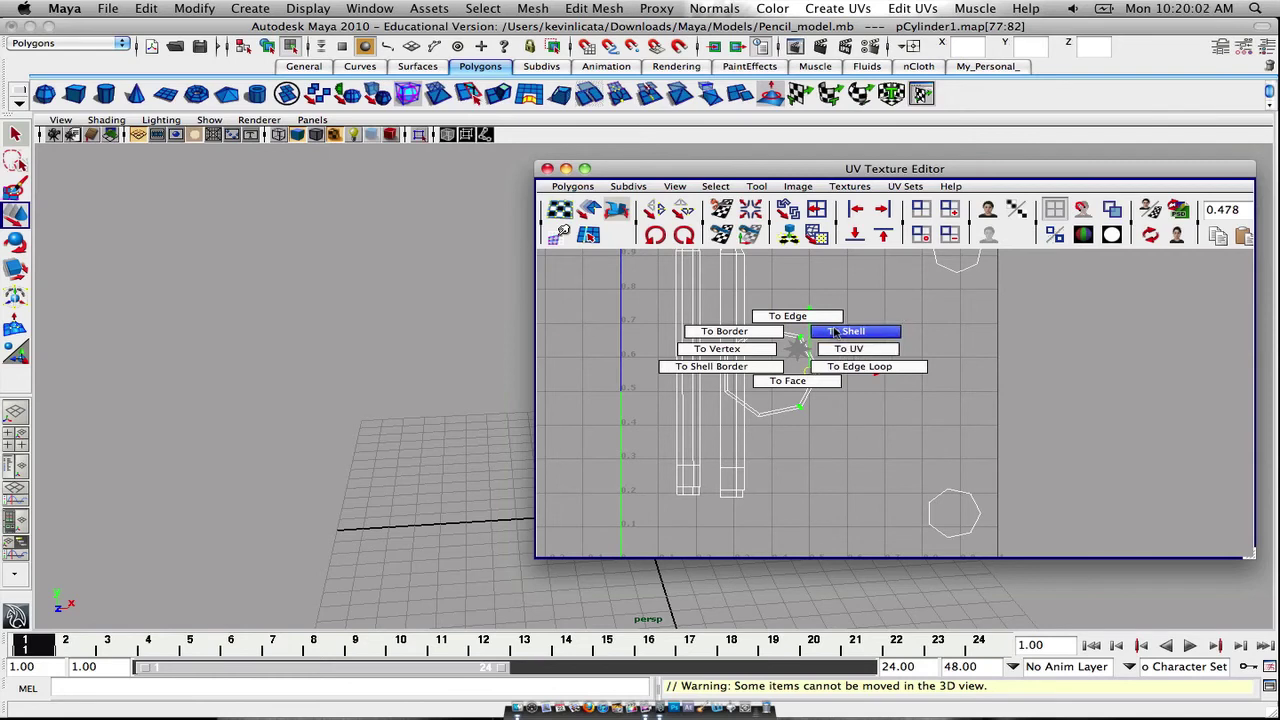
ctrl+right_drag(841, 333, 840, 334)
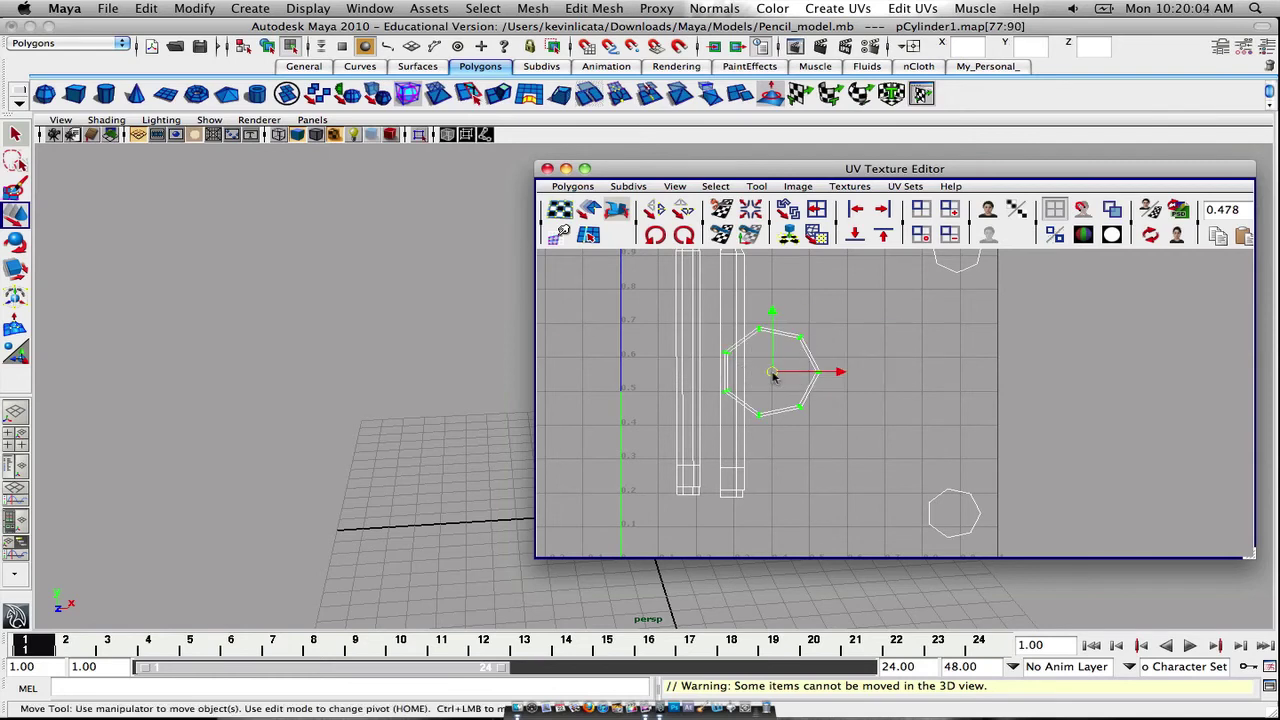
drag(772, 373, 860, 486)
key(r)
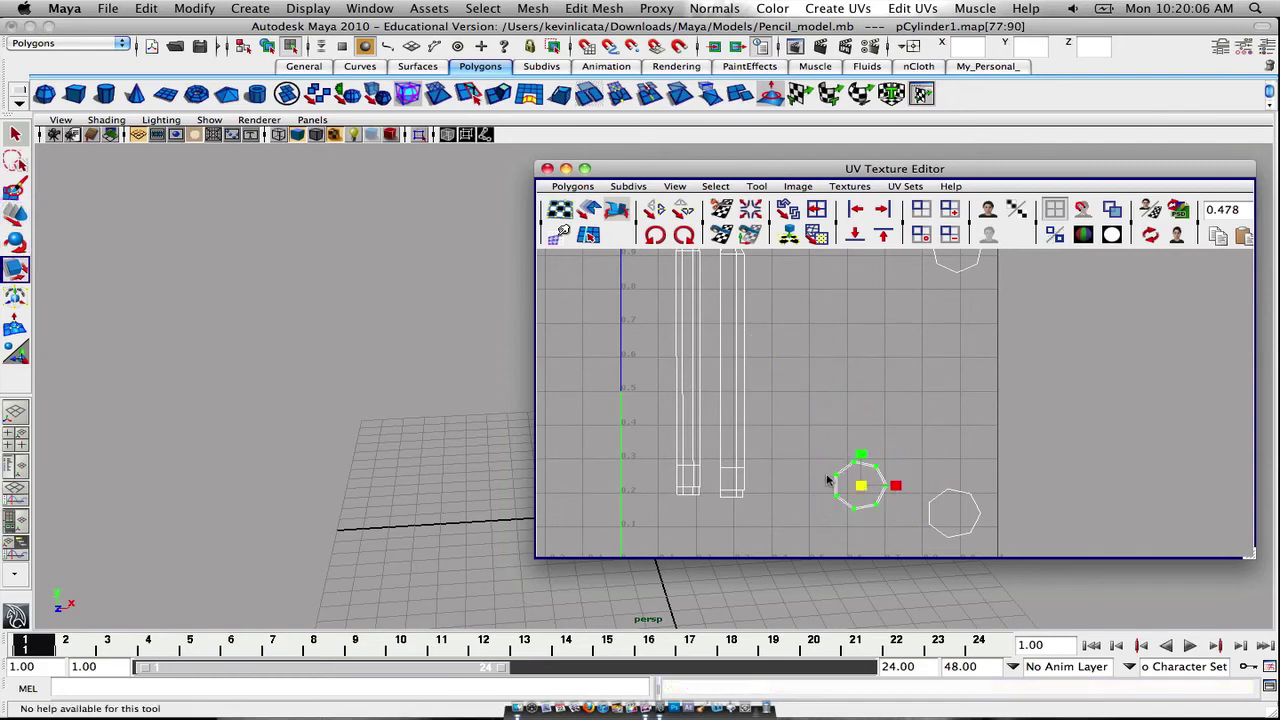
drag(827, 480, 815, 512)
key(w)
scroll(902, 453, down, 2)
click(881, 395)
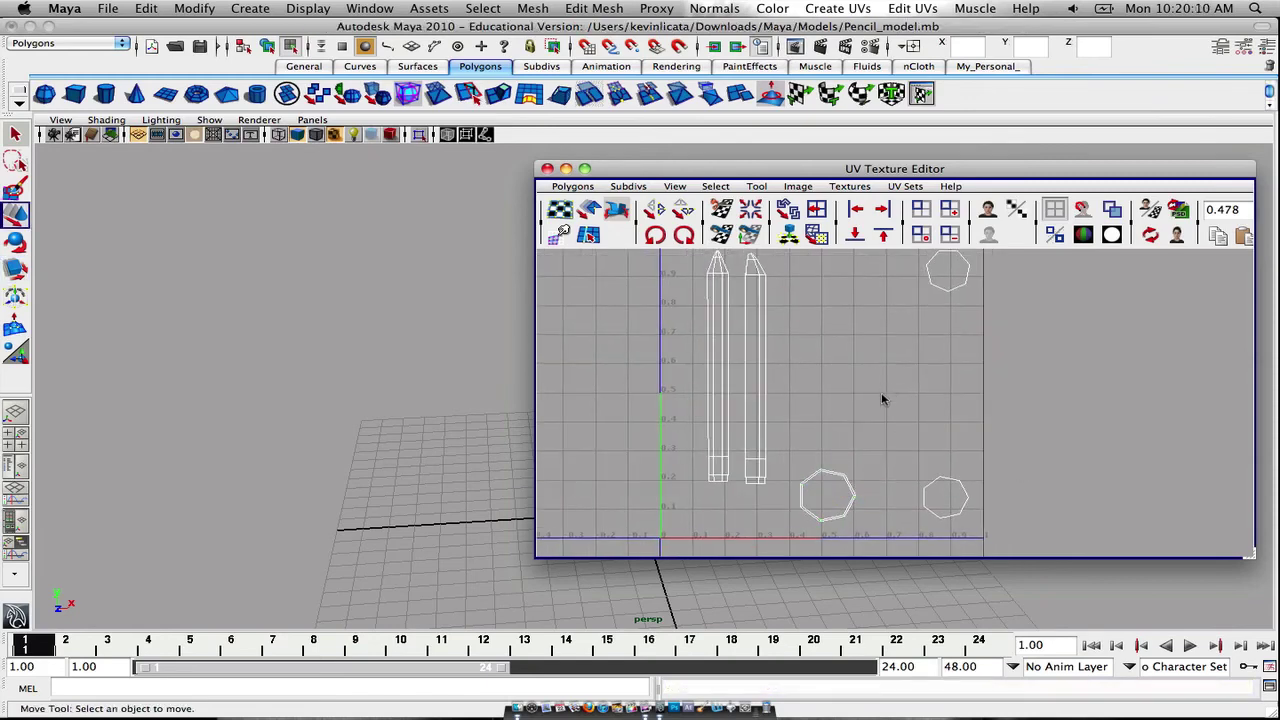
Select all UVs of the arranged pencil shells and open the UV Snapshot options
scroll(878, 398, down, 3)
scroll(880, 400, up, 2)
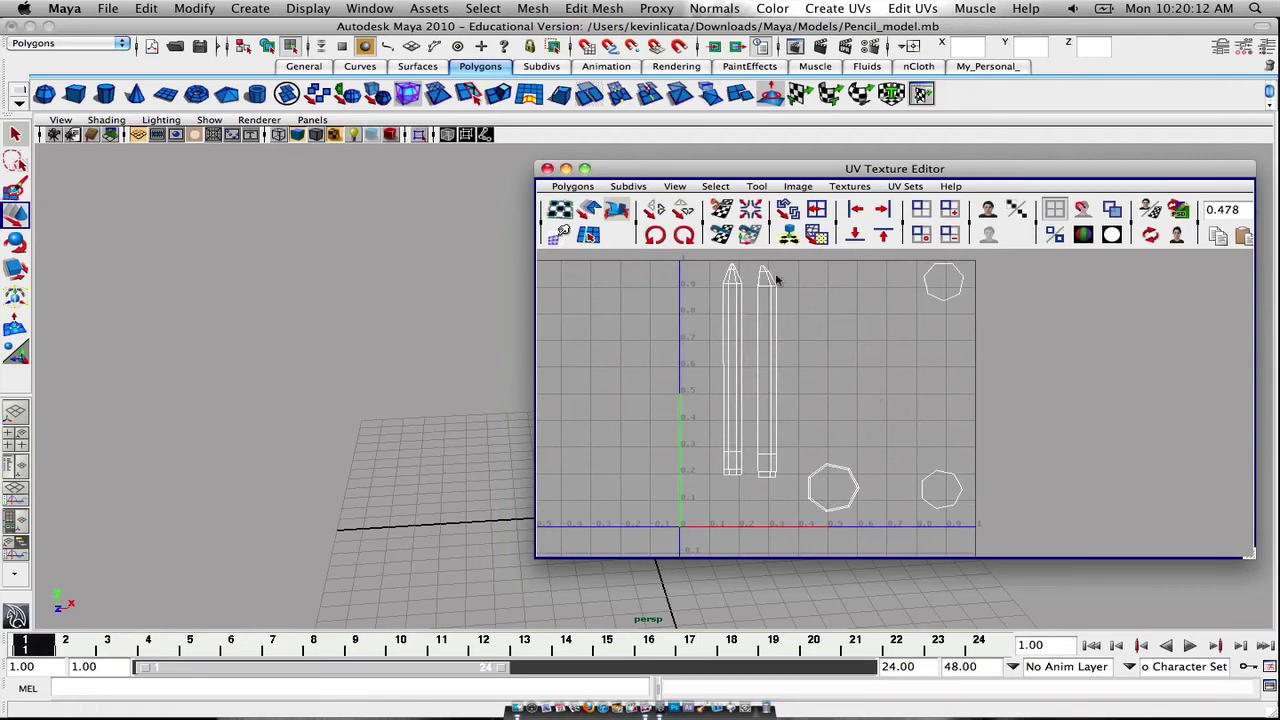
scroll(895, 395, down, 2)
mouse_move(871, 307)
alt+middle_down()
mouse_move(843, 351)
mouse_move(857, 314)
mouse_move(894, 300)
mouse_move(857, 336)
alt+middle_up()
scroll(791, 297, down, 1)
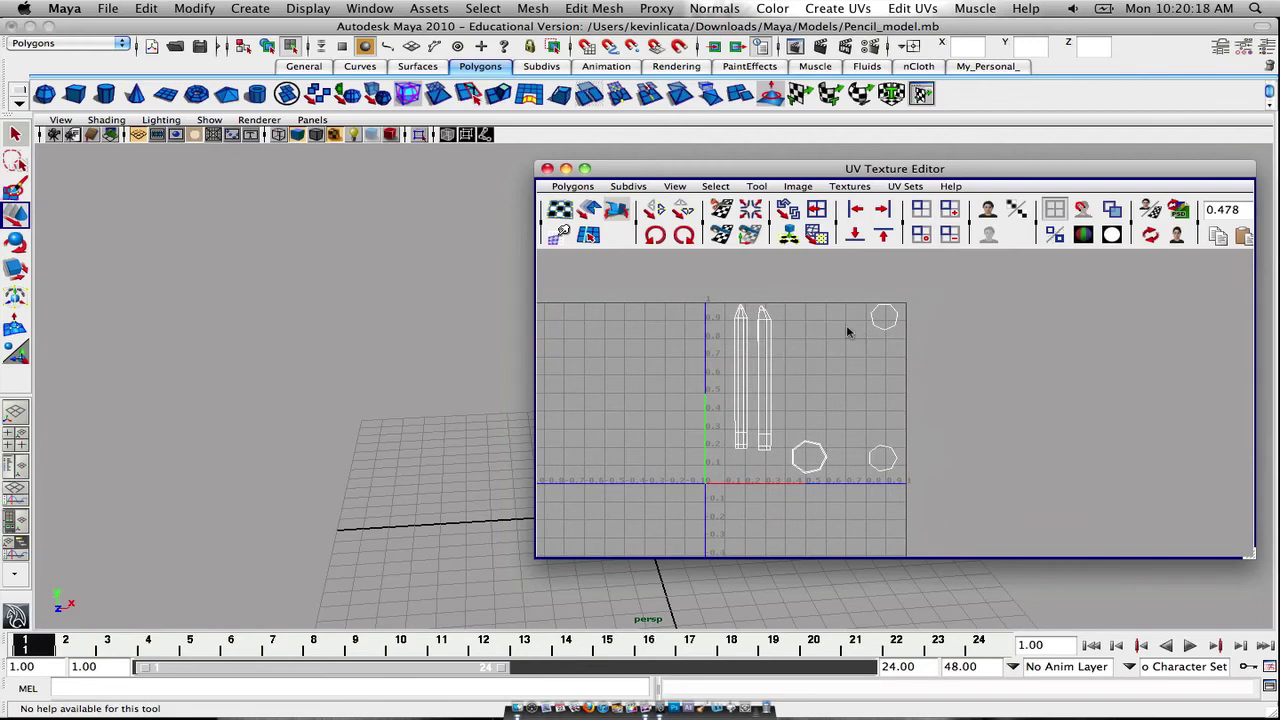
drag(696, 284, 958, 503)
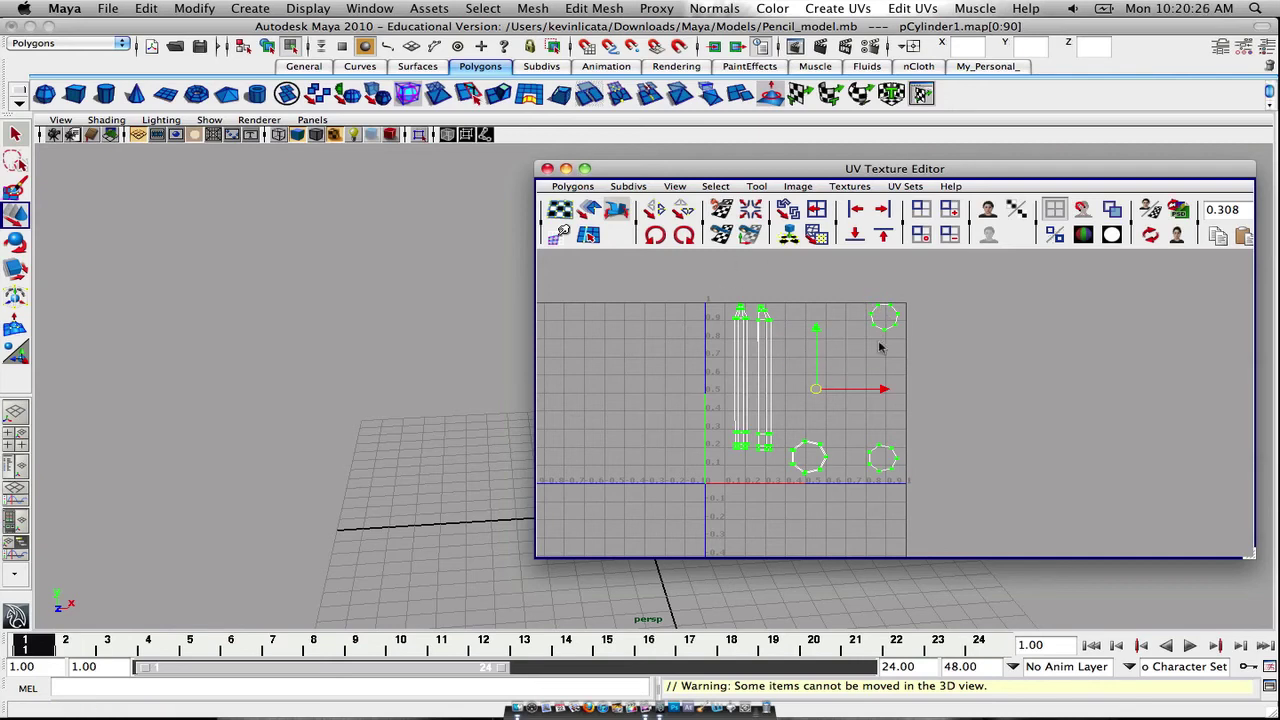
click(573, 187)
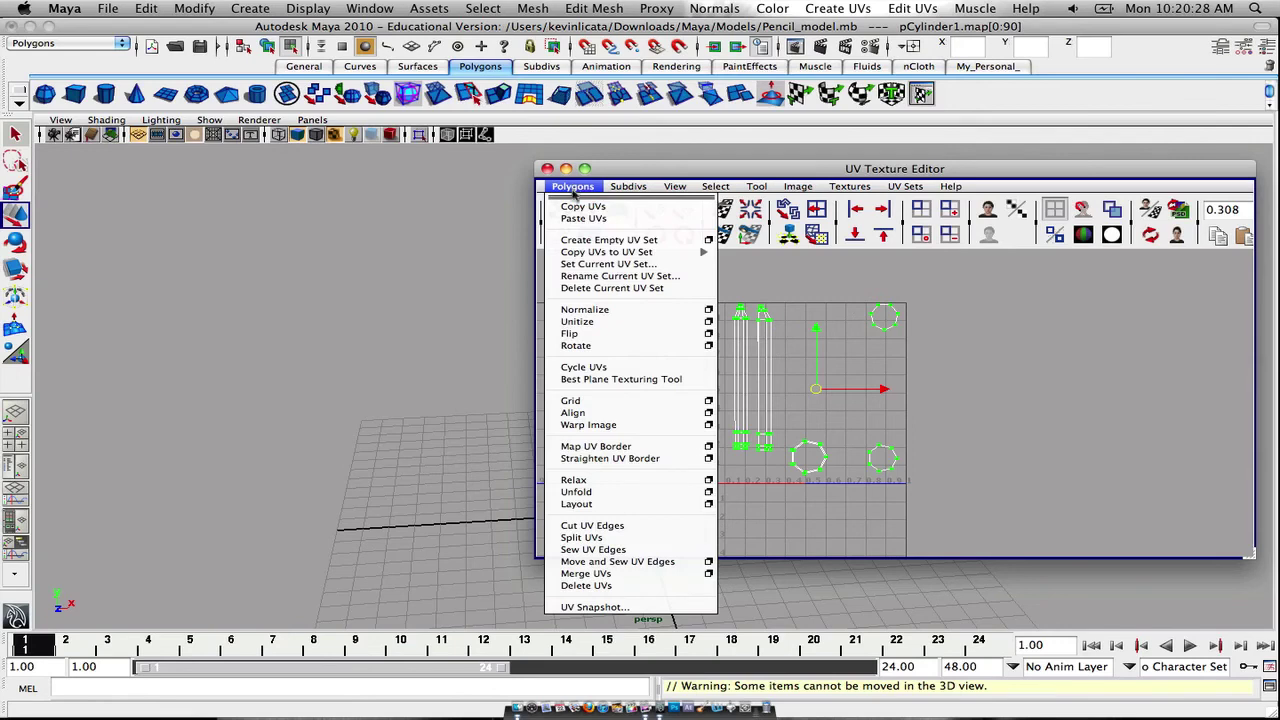
click(598, 607)
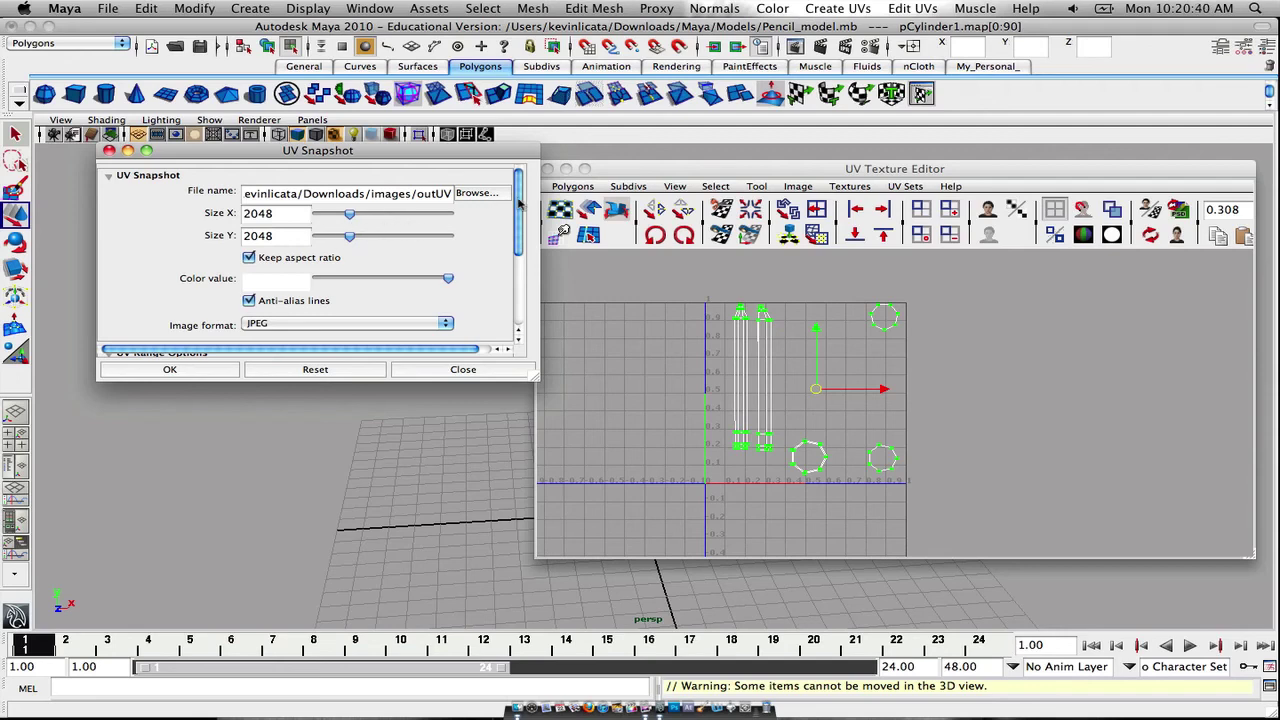
Review the UV Snapshot's image and UV range options, close it without exporting, and deselect the UVs
drag(519, 203, 506, 145)
scroll(509, 262, down, 5)
scroll(509, 262, up, 2)
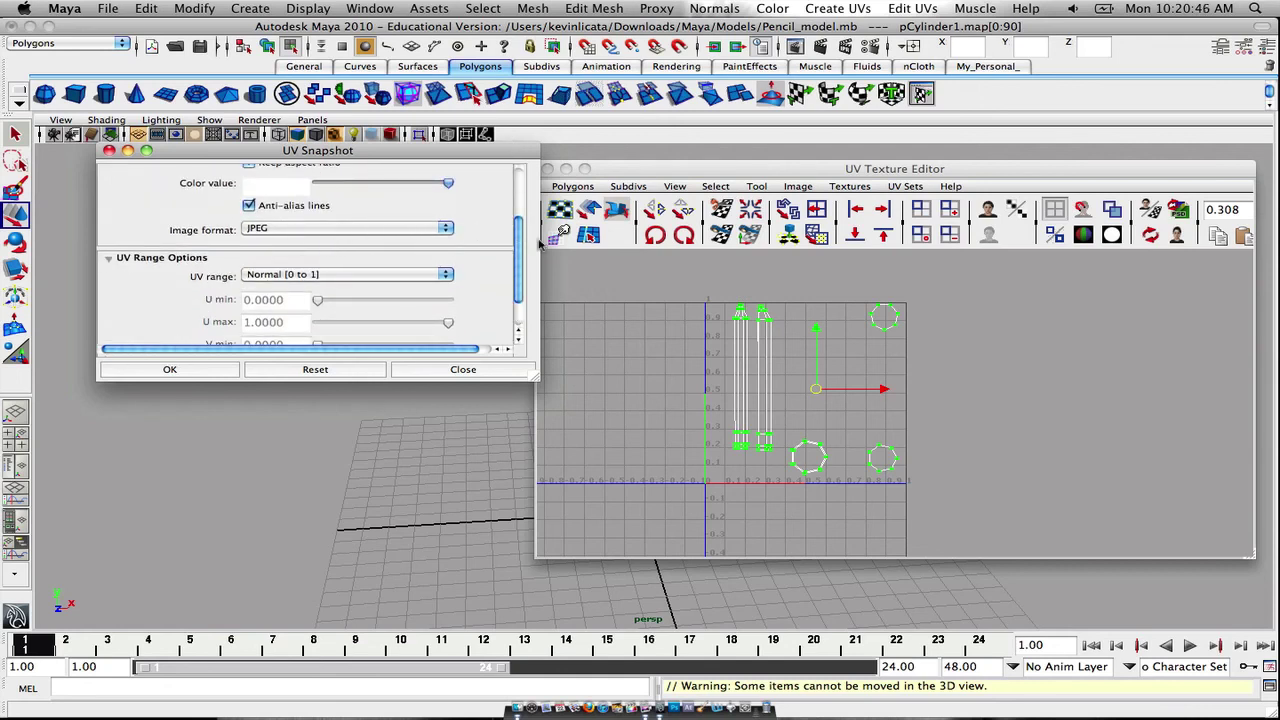
scroll(519, 240, down, 2)
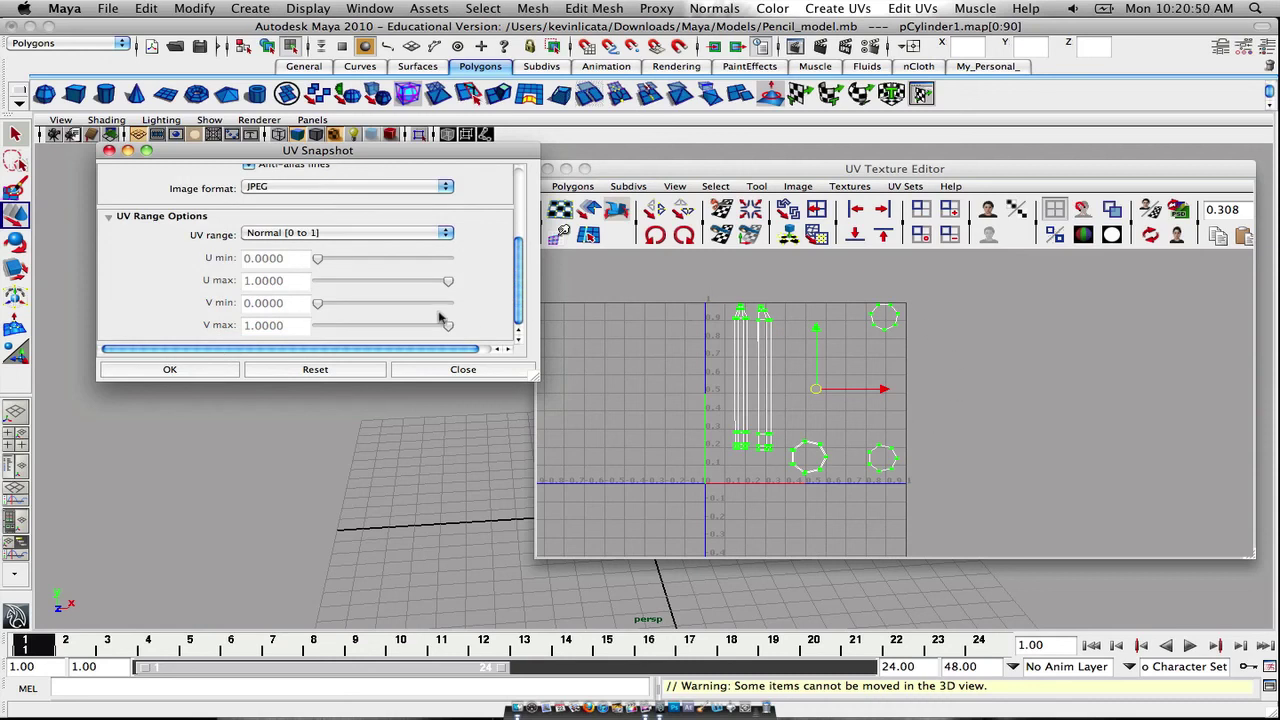
click(463, 369)
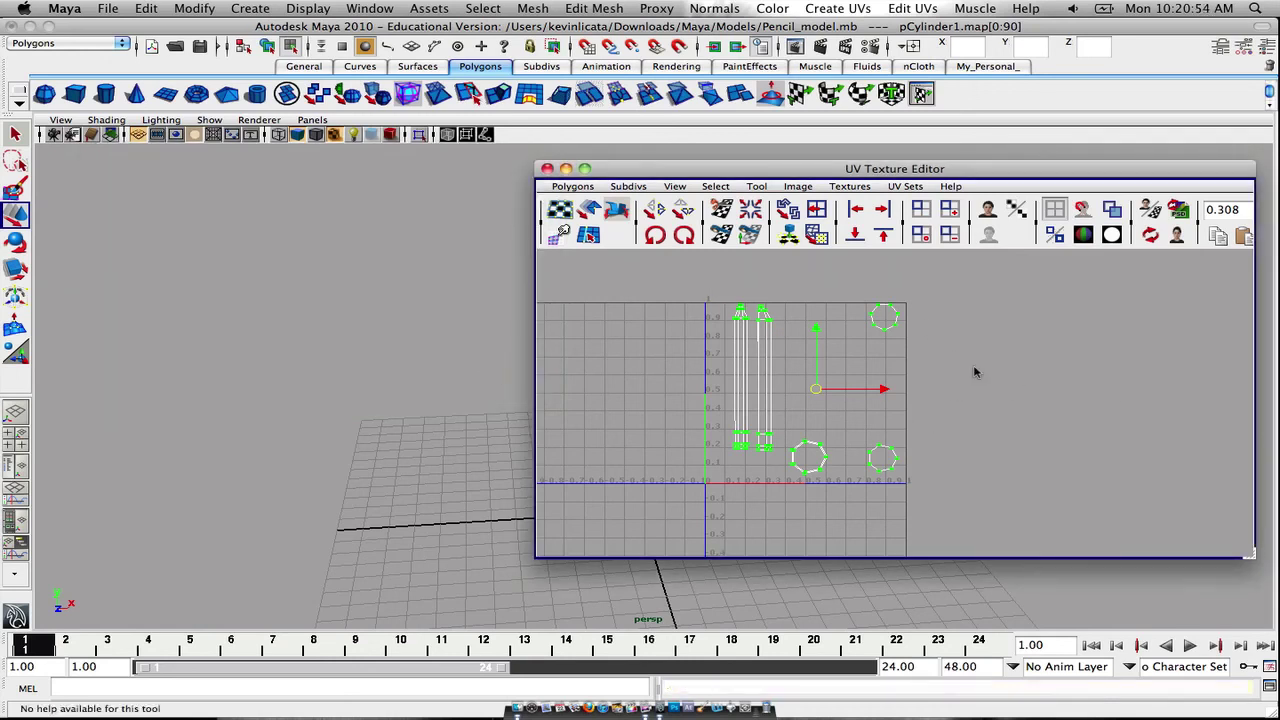
click(960, 390)
scroll(960, 390, up, 2)
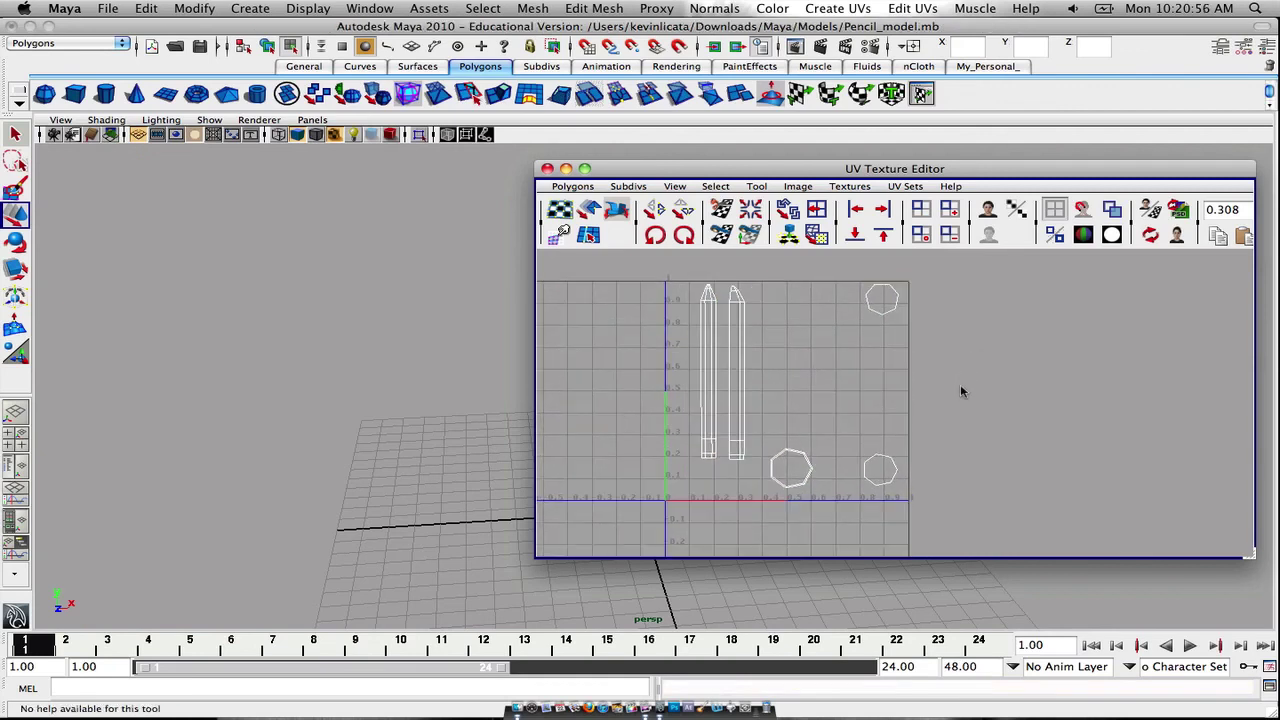